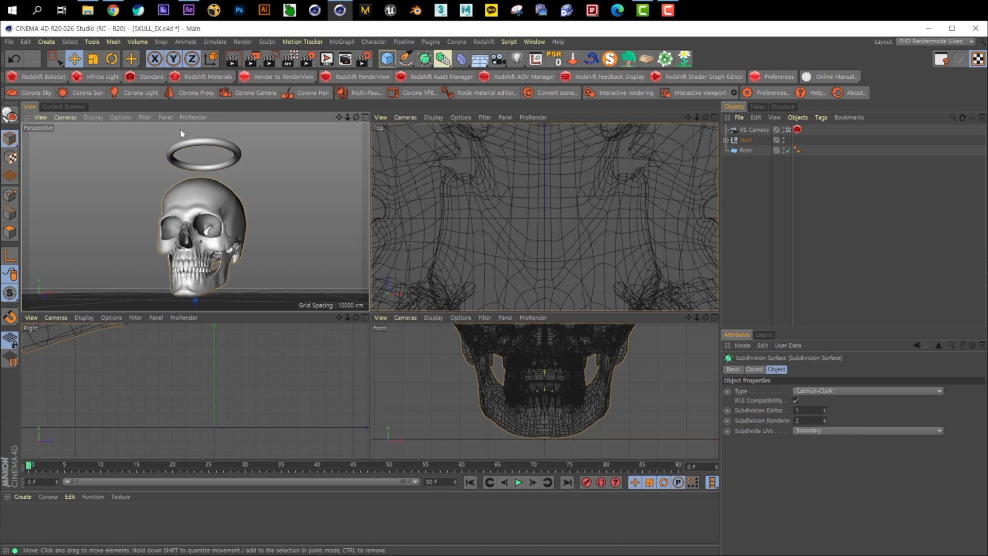
Switch to Chrome, browse the "redshift volume light" image results for lighting references, and return to Cinema 4D.
left_click(286, 173)
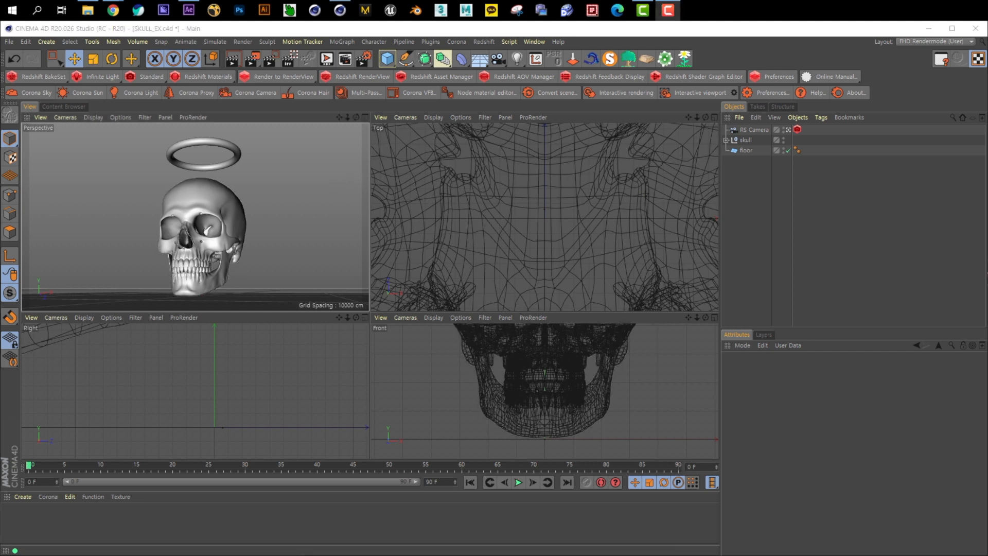
mouse_move(112, 10)
left_click(143, 52)
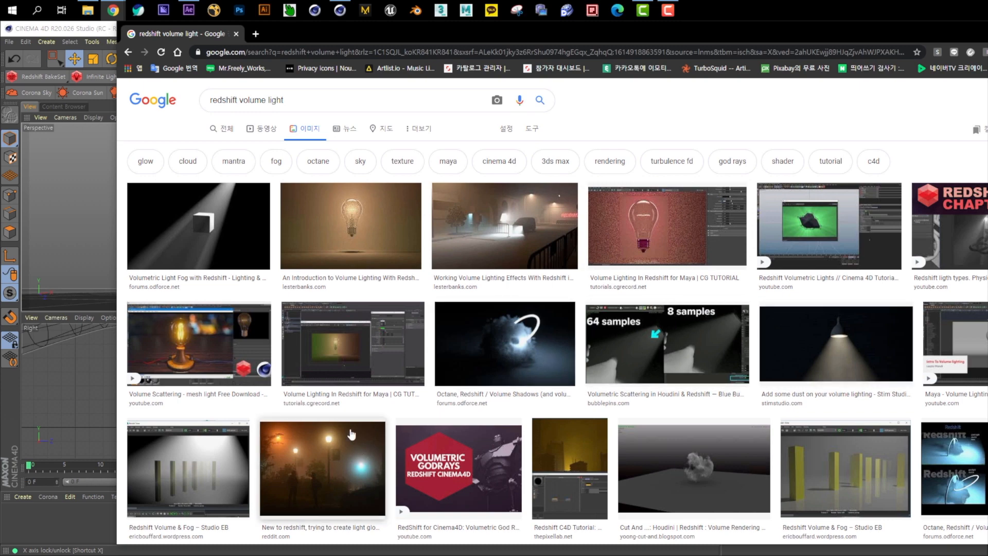
scroll(351, 434, "down", 6)
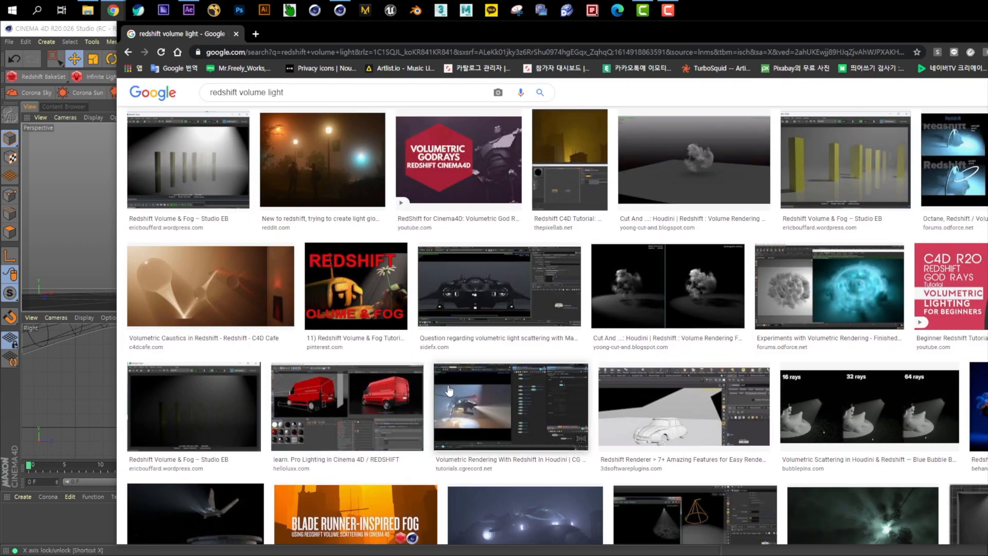
scroll(489, 399, "down", 3)
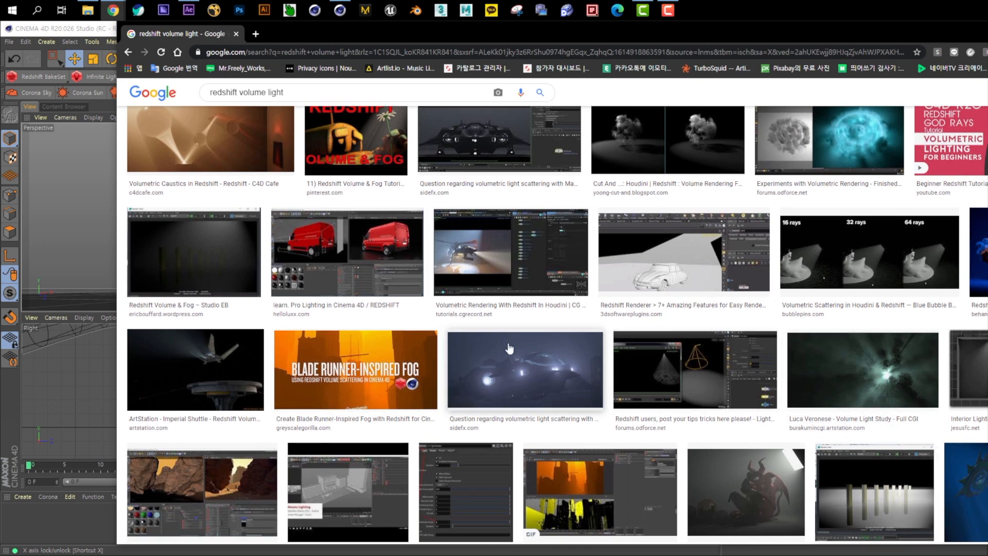
scroll(551, 373, "down", 2)
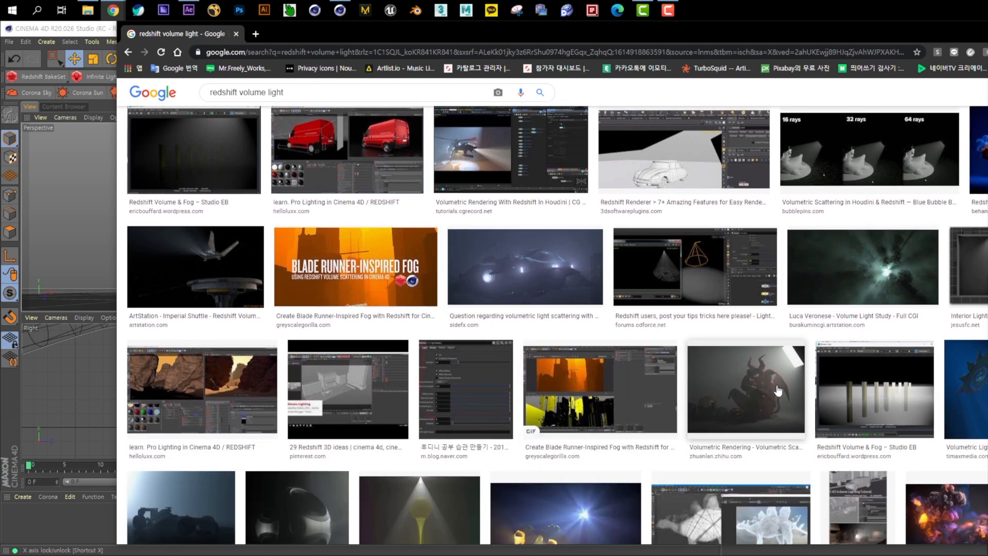
scroll(779, 399, "down", 3)
scroll(660, 416, "up", 10)
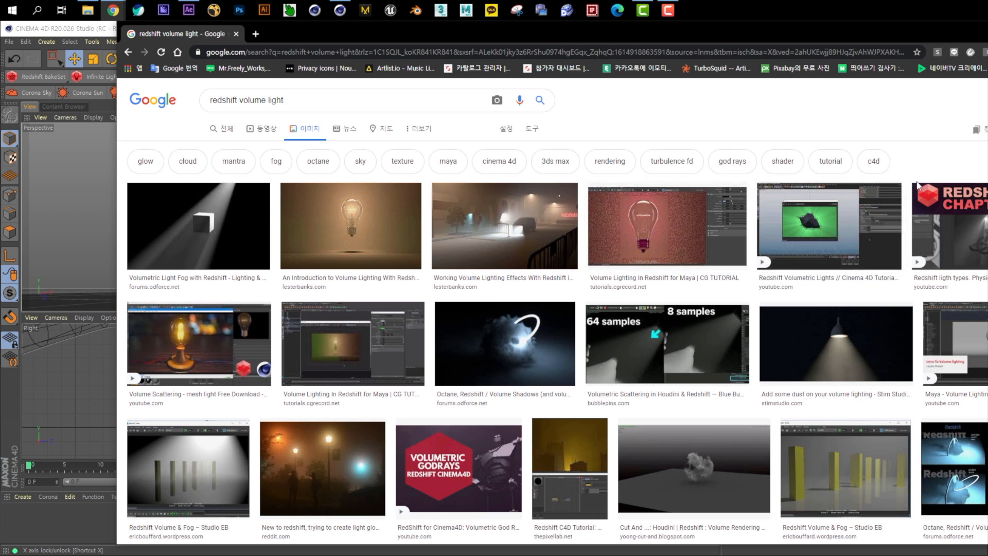
key("alt+Tab")
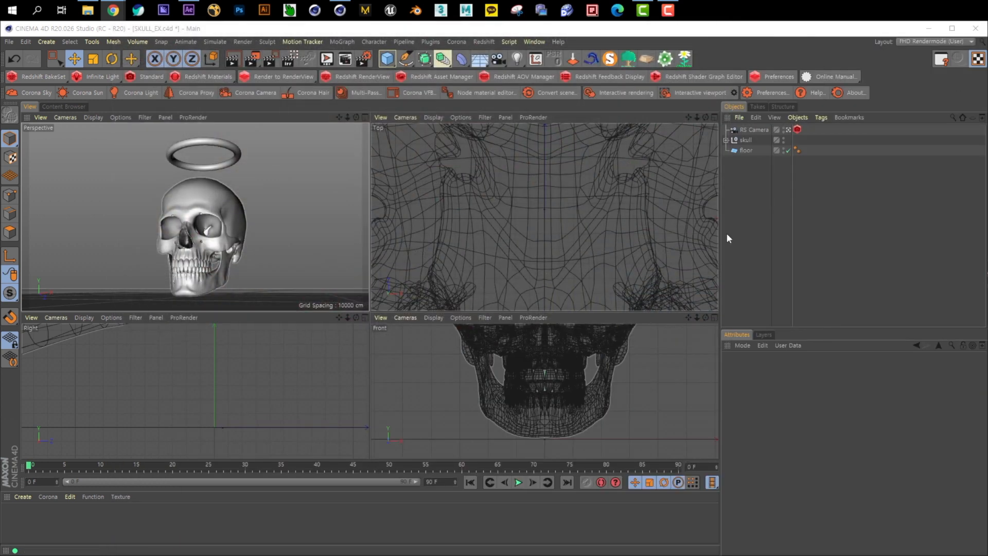
Add a Redshift area light to the skull scene and enlarge the area showing its attributes.
middle_click(289, 240)
middle_click(273, 231)
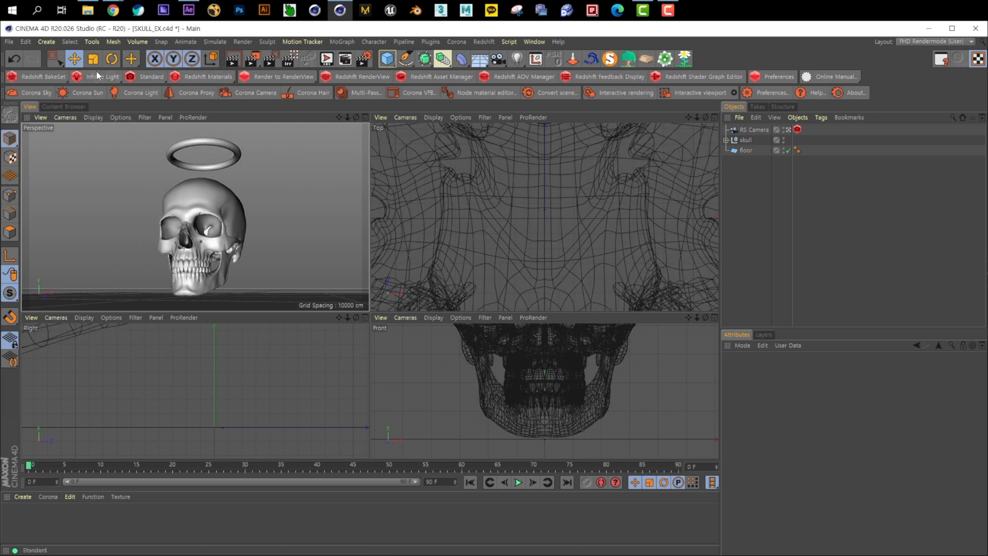
left_click(108, 82)
left_click(171, 118)
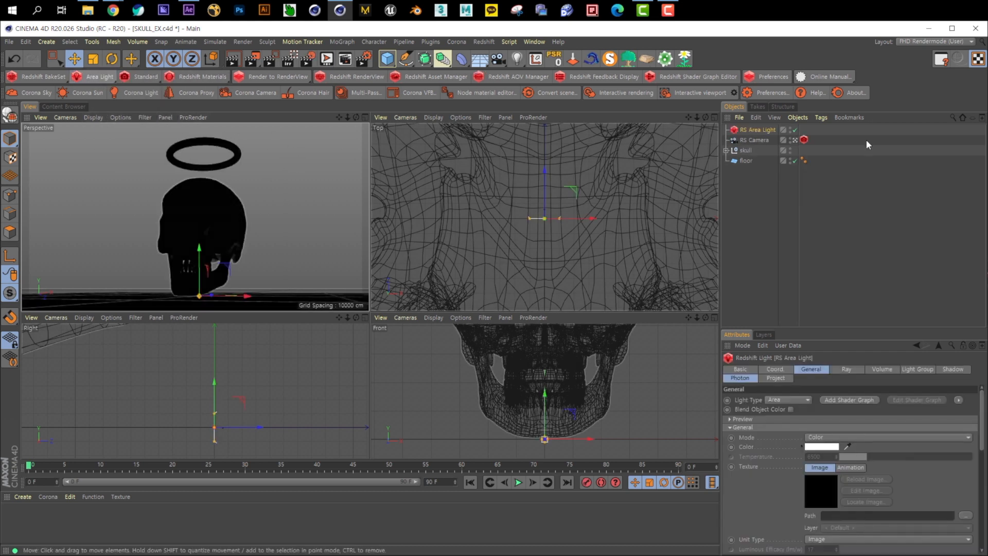
left_click_drag(793, 325, 794, 262)
Open the Redshift RenderView and raise the area light above the halo ring over the skull.
left_click(380, 77)
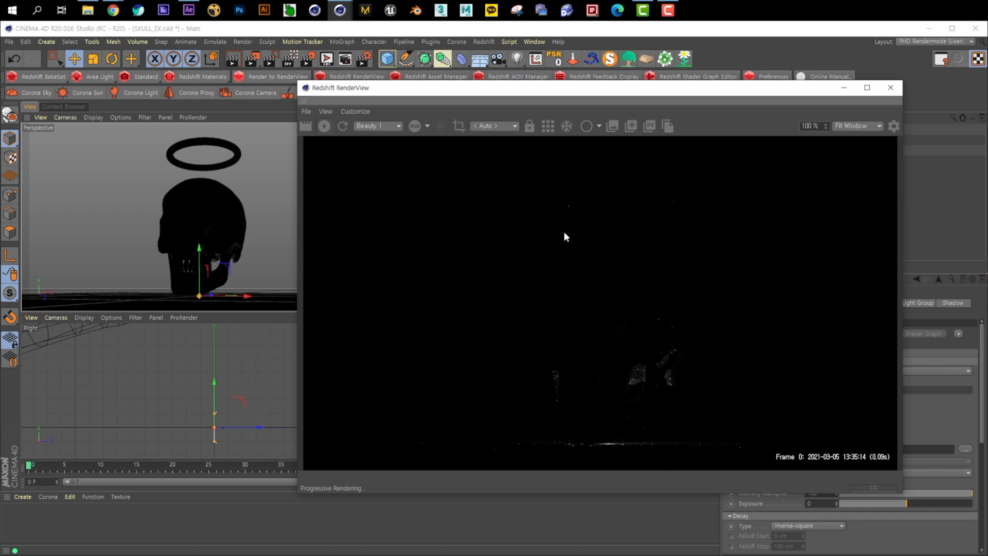
left_click_drag(649, 98, 599, 142)
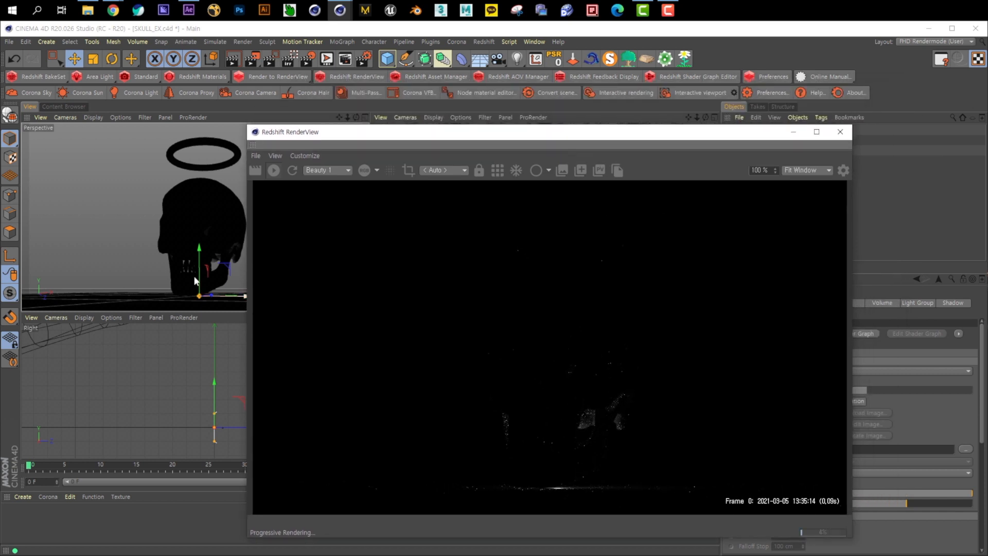
left_click_drag(199, 149, 200, 211)
left_click_drag(578, 142, 410, 192)
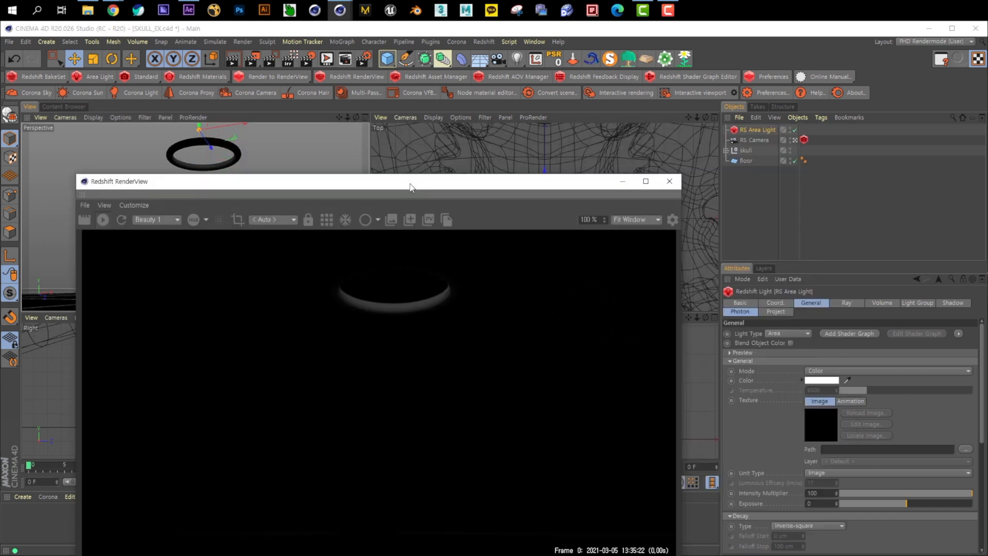
Set the area light's Size X and Size Y to 500 cm.
left_click_drag(803, 262, 803, 198)
scroll(793, 401, "down", 5)
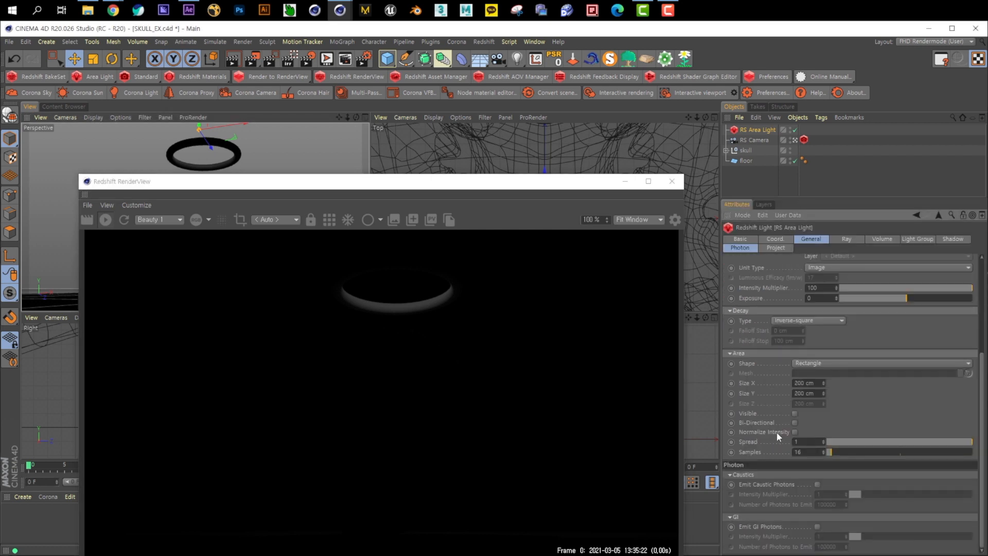
left_click(810, 384)
type("500")
key("Tab")
type("500")
key("Return")
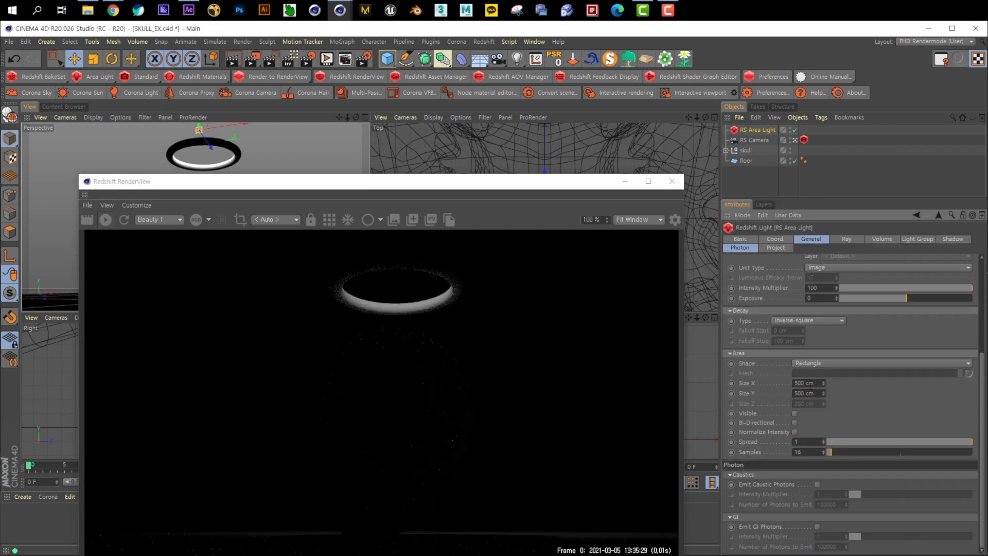
Rotate the area light to face down toward the skull and move it higher above the halo ring.
left_click_drag(339, 188, 363, 216)
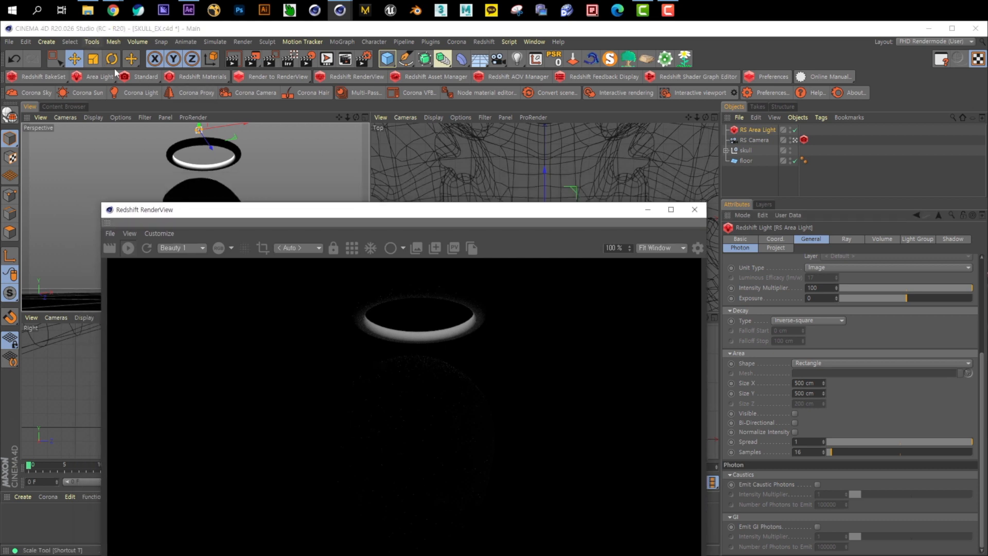
left_click_drag(536, 216, 532, 309)
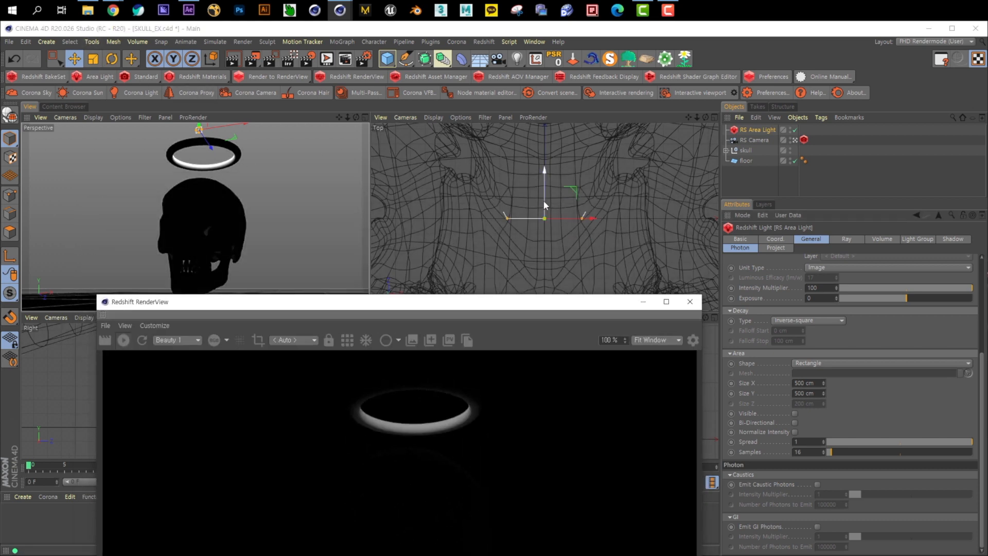
left_click(112, 58)
left_click_drag(541, 218, 540, 126)
left_click(75, 59)
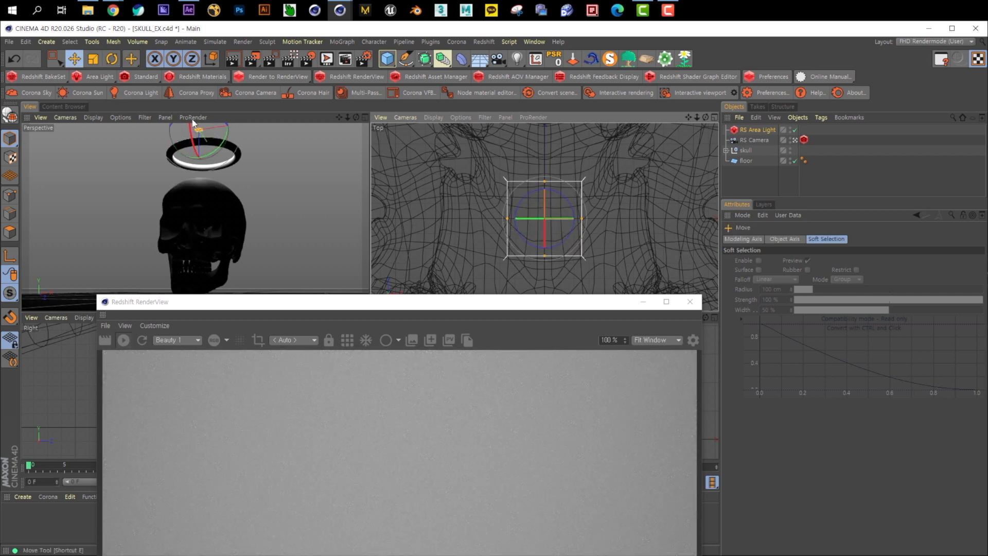
left_click_drag(199, 157, 202, 138)
left_click_drag(294, 306, 476, 109)
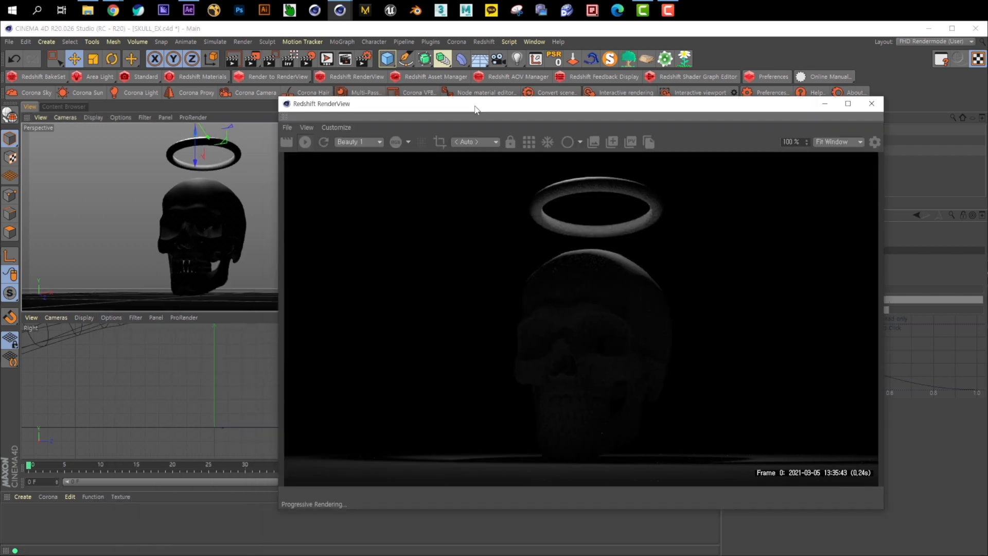
left_click_drag(630, 106, 441, 218)
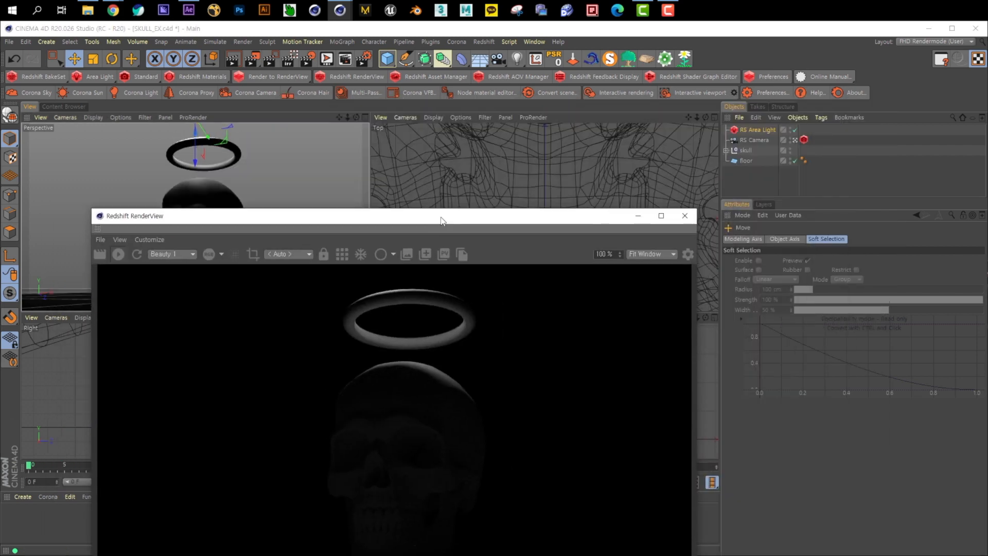
Set the area light's volume Contribution Scale to 1.
left_click(757, 130)
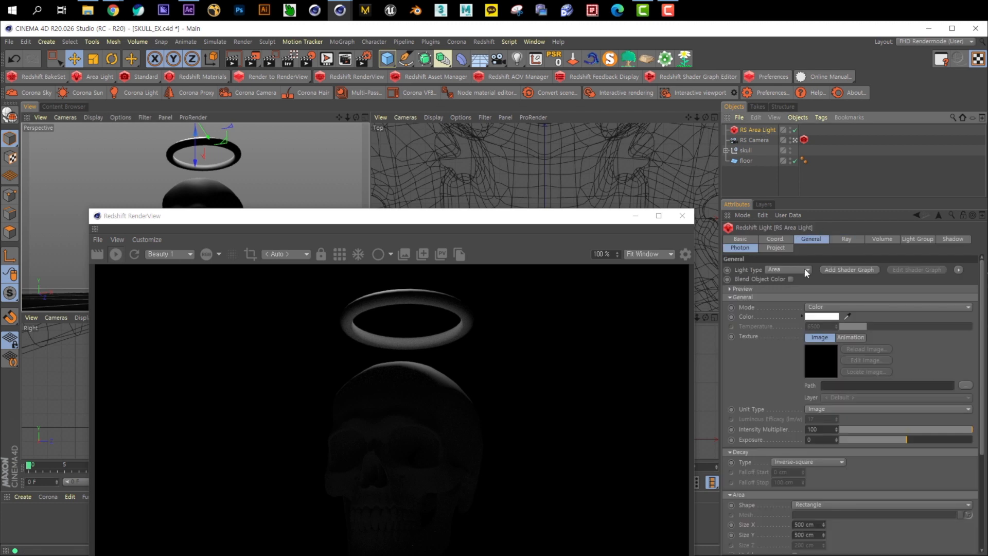
left_click(881, 239)
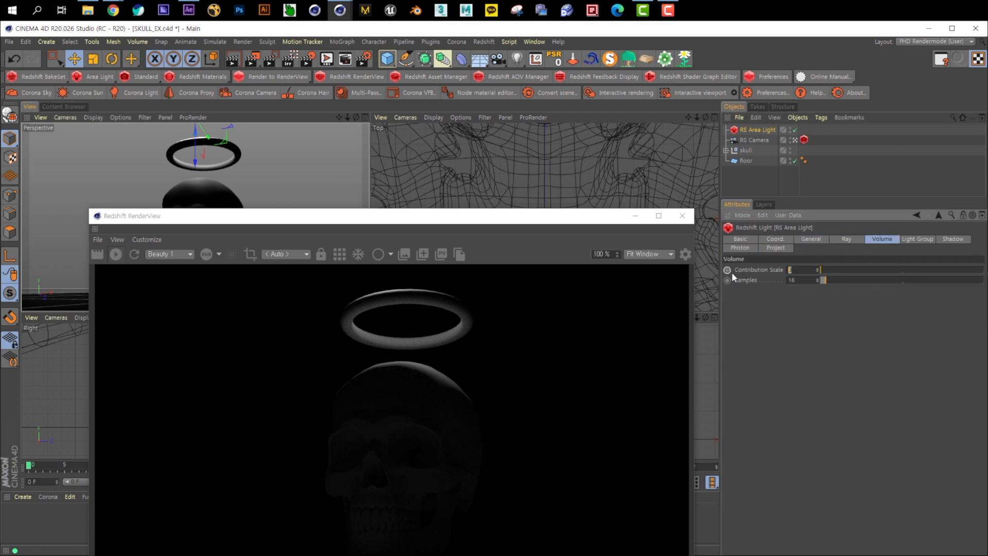
type("1")
key("Return")
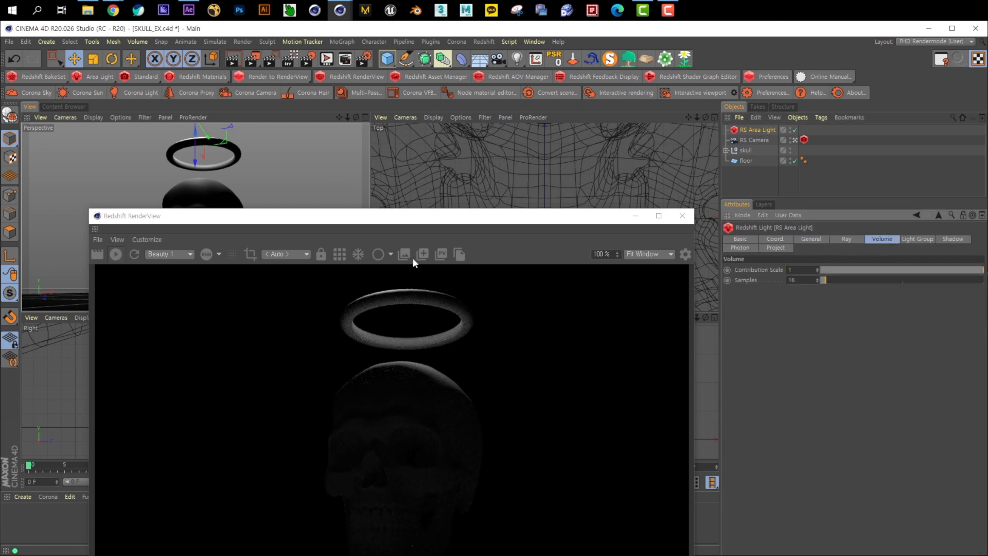
left_click_drag(446, 215, 451, 136)
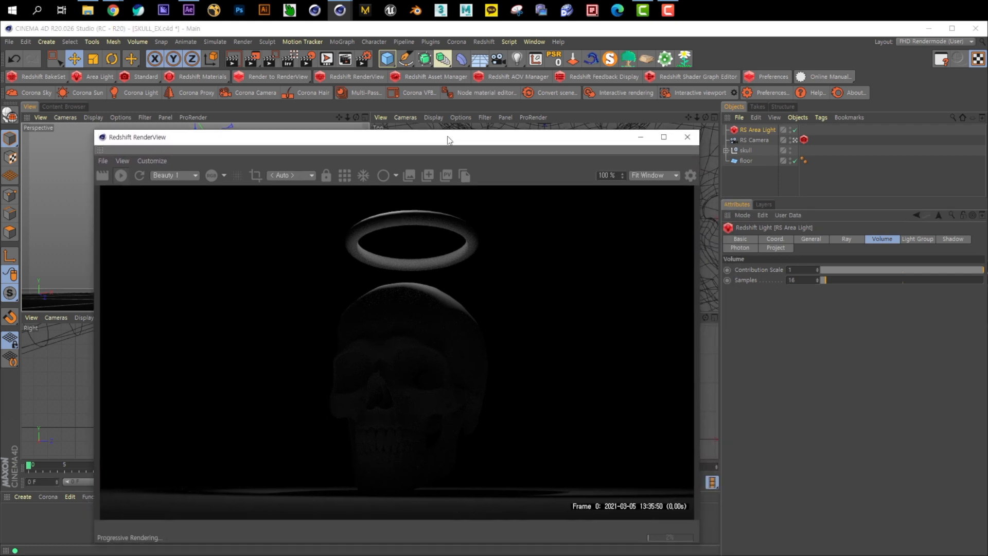
Add a Redshift Environment and lower its volume Scattering to 0.001.
left_click(53, 77)
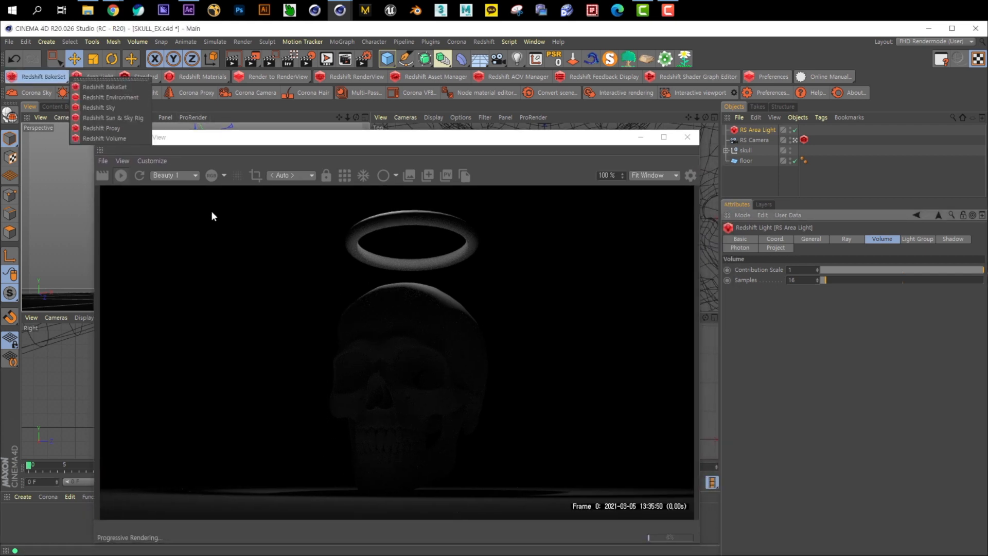
left_click(134, 102)
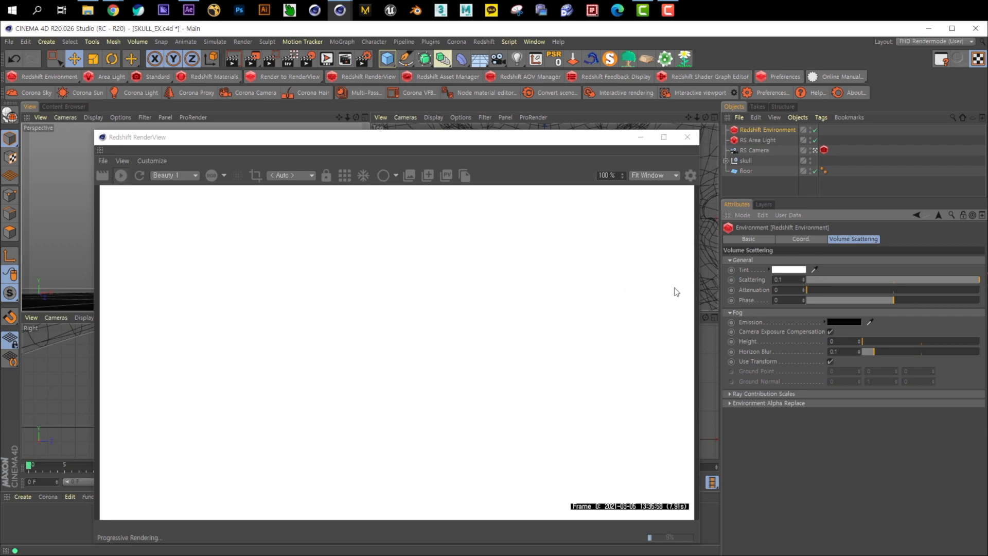
left_click(812, 281)
left_click_drag(813, 280, 808, 280)
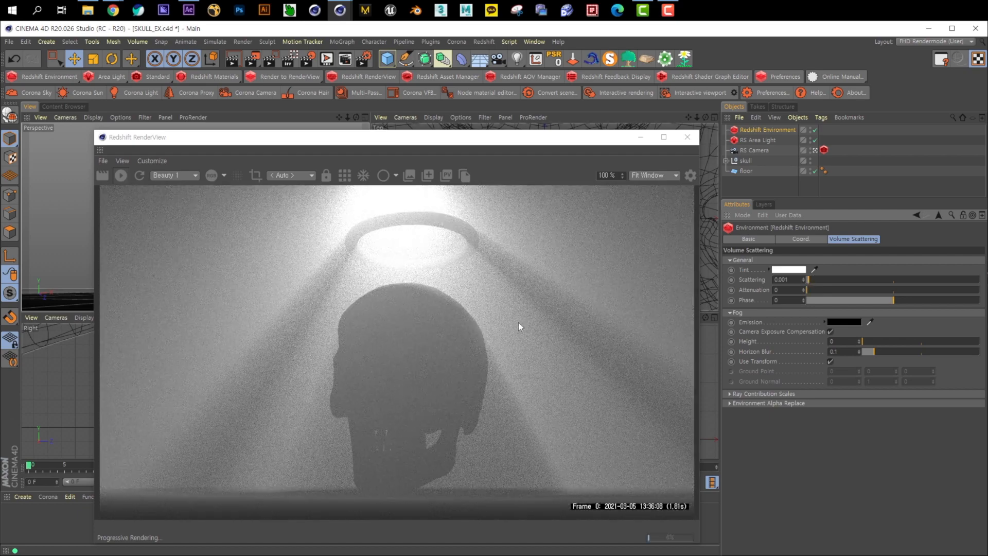
mouse_move(555, 144)
left_mouse_down()
mouse_move(563, 355)
mouse_move(557, 164)
left_mouse_up()
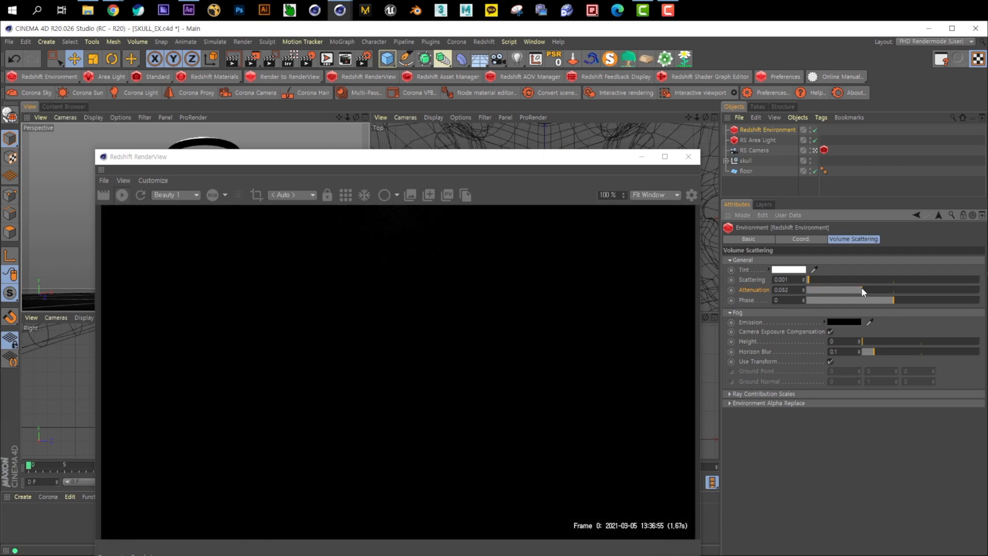
Try the environment's Attenuation at 0.006, comparing the render, and return it to 0.
left_click_drag(862, 288, 817, 291)
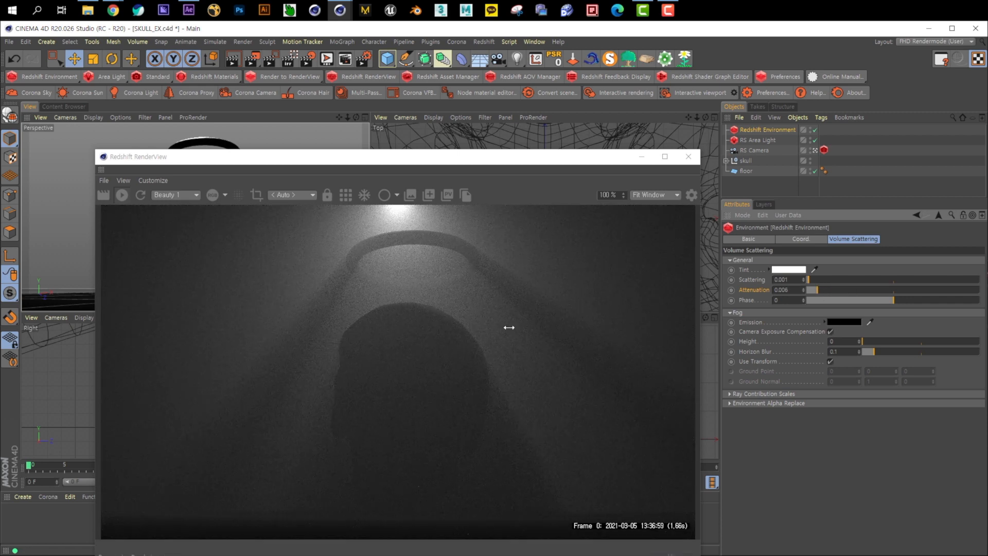
left_click(809, 290)
left_click_drag(808, 290, 801, 290)
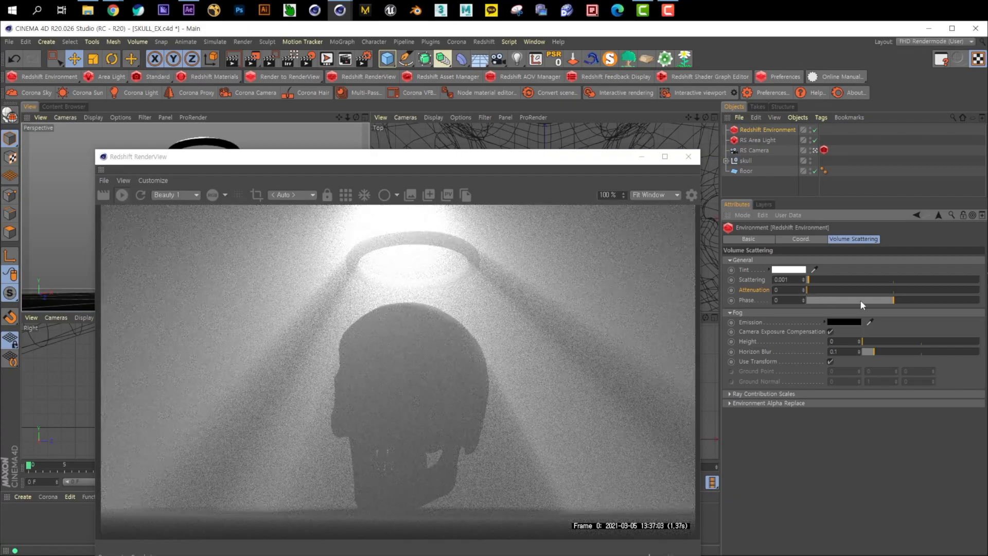
Try the environment's Phase at -0.849, at a milder negative value and at 1, and reset it to 0.
left_click_drag(860, 299, 820, 298)
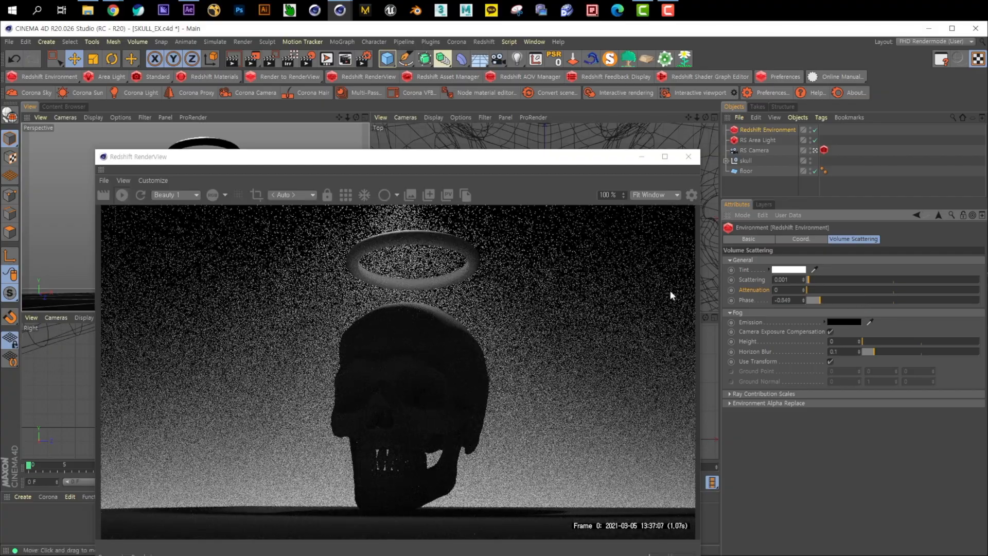
left_click_drag(819, 300, 871, 299)
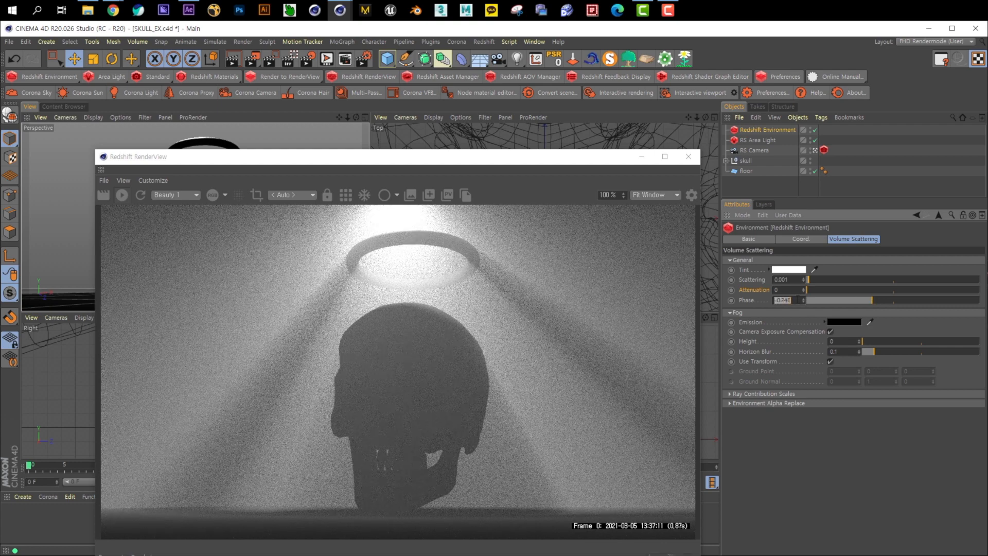
type("1")
key("Return")
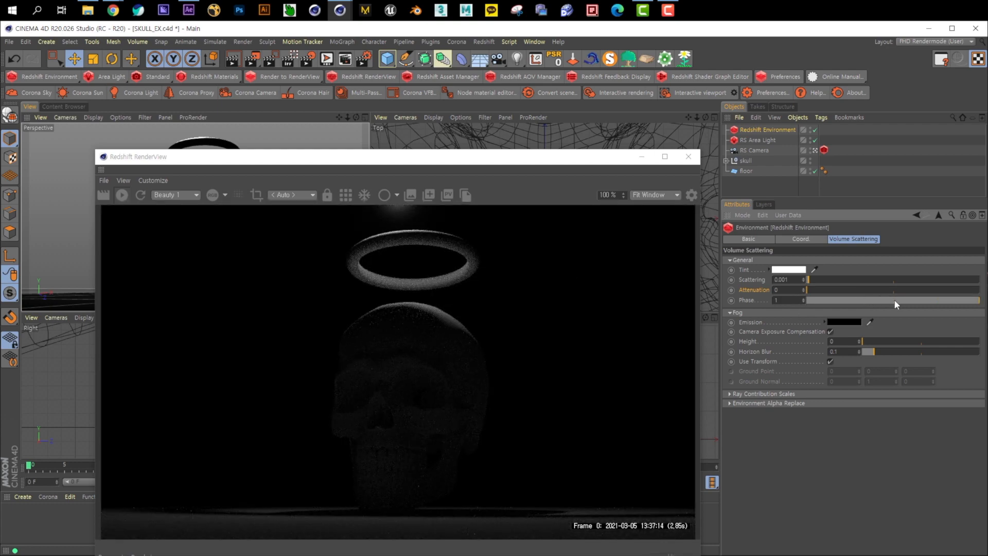
double_click(779, 300)
type("0")
key("Return")
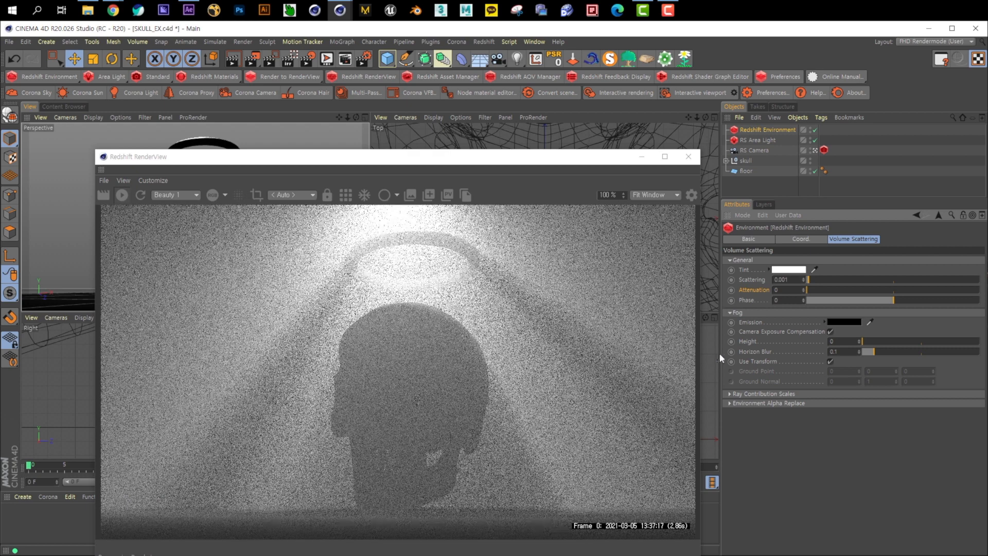
Change the environment's volume scattering Tint to a saturated purple.
left_click_drag(568, 162, 533, 155)
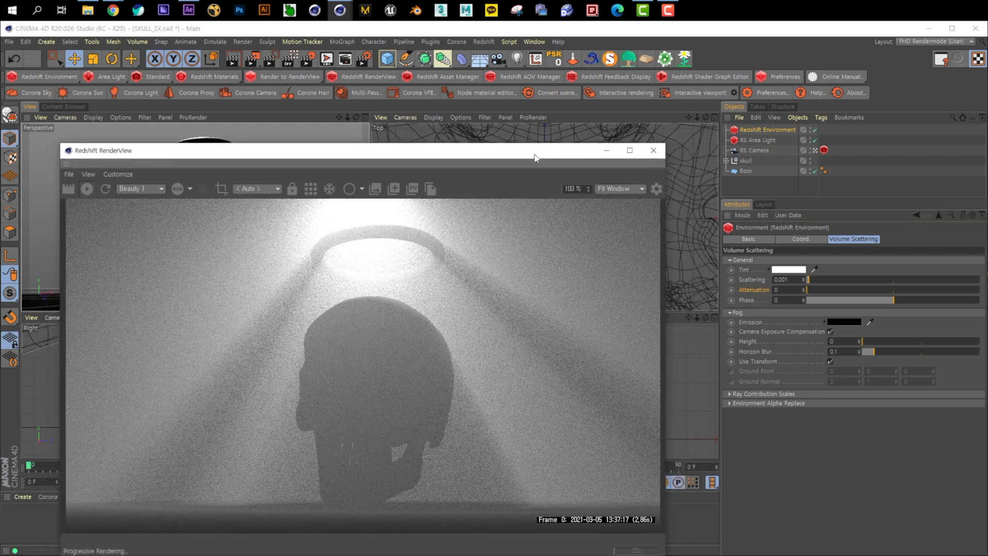
left_click(798, 267)
left_click_drag(812, 268, 850, 269)
left_click_drag(853, 277, 859, 279)
left_click(780, 307)
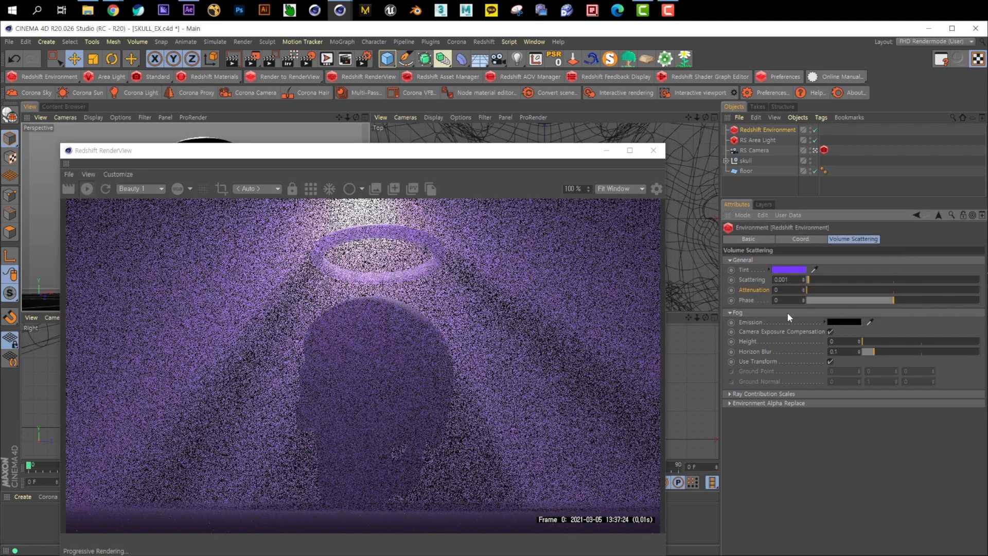
Set the environment's volume scattering Tint back to white.
left_click(786, 271)
left_click_drag(815, 278, 714, 278)
left_click(783, 304)
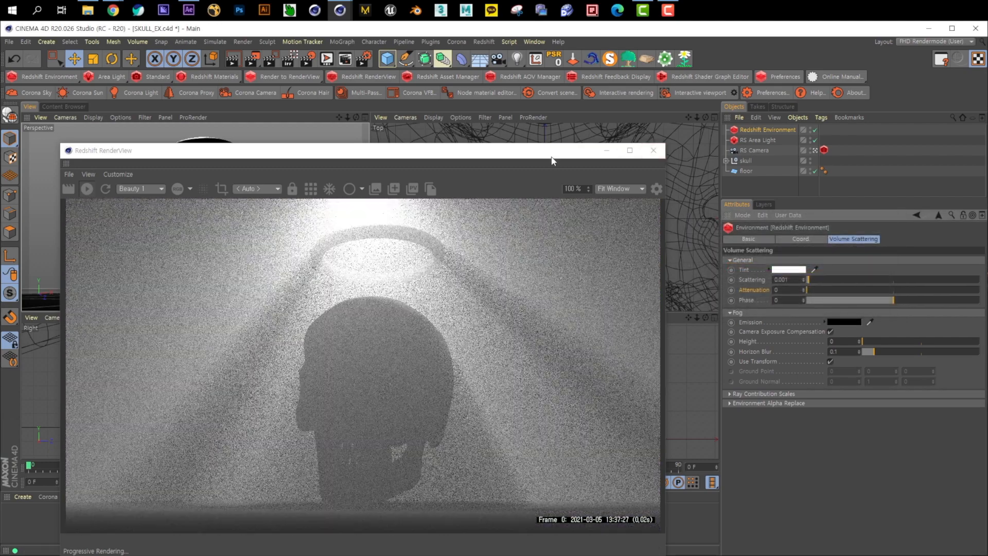
left_click_drag(551, 152, 556, 142)
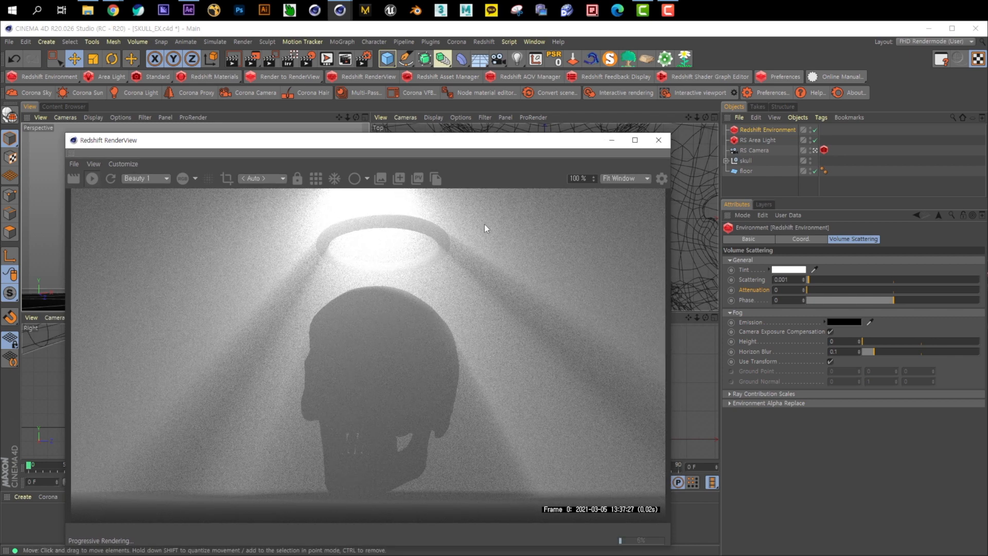
left_click_drag(511, 147, 488, 145)
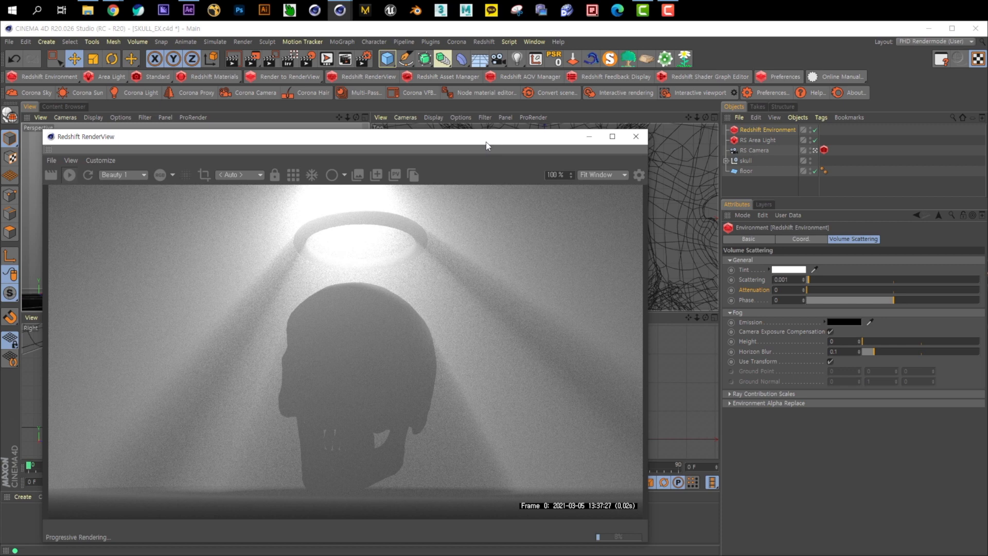
Change the RS Area Light's shape to Mesh and assign the ring light object from the skull group as its mesh.
left_click(771, 139)
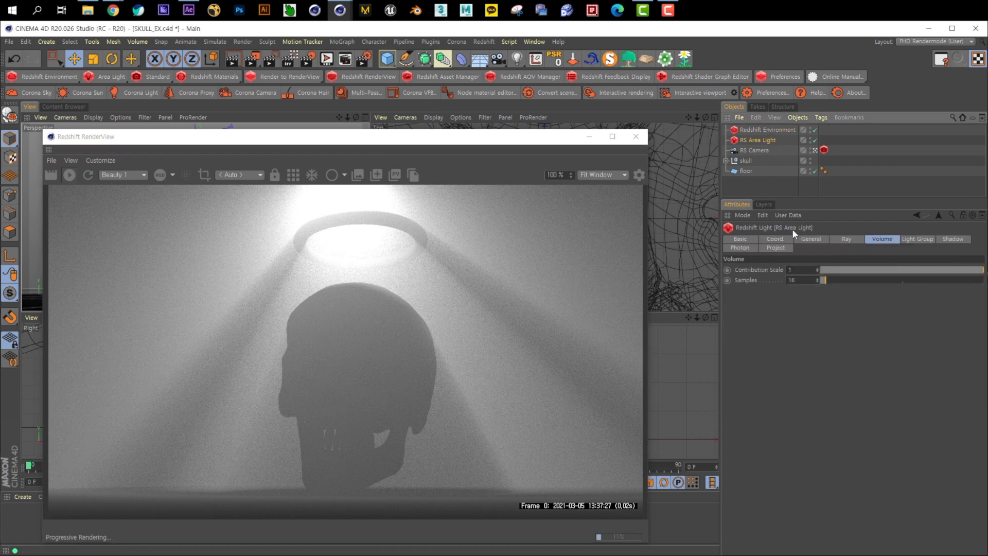
left_click(846, 239)
left_click(810, 239)
scroll(758, 394, "down", 2)
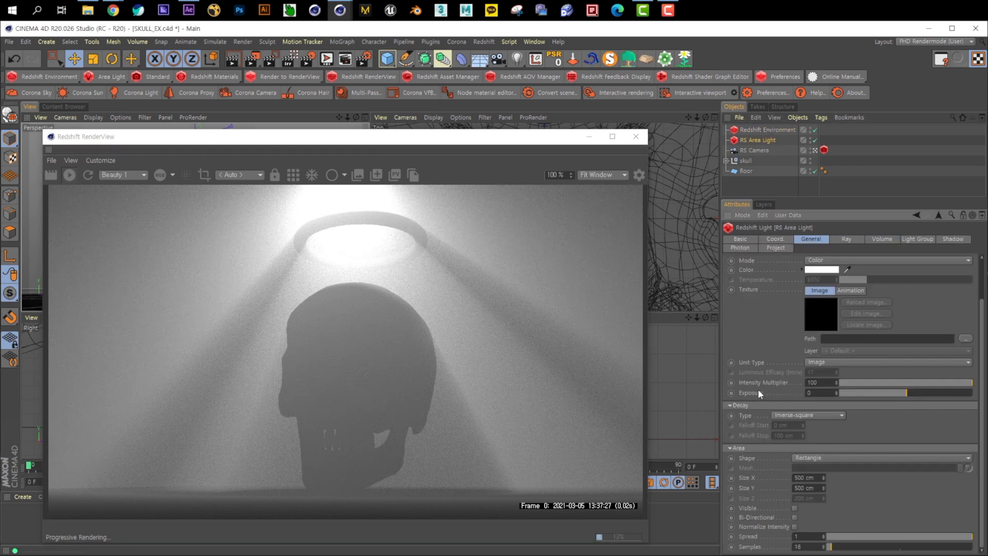
left_click(823, 457)
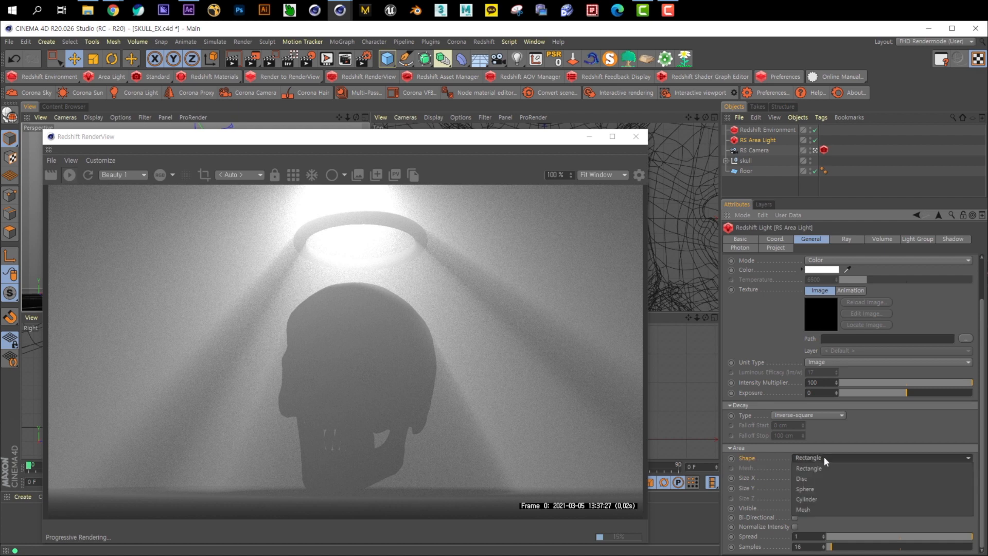
left_click(827, 508)
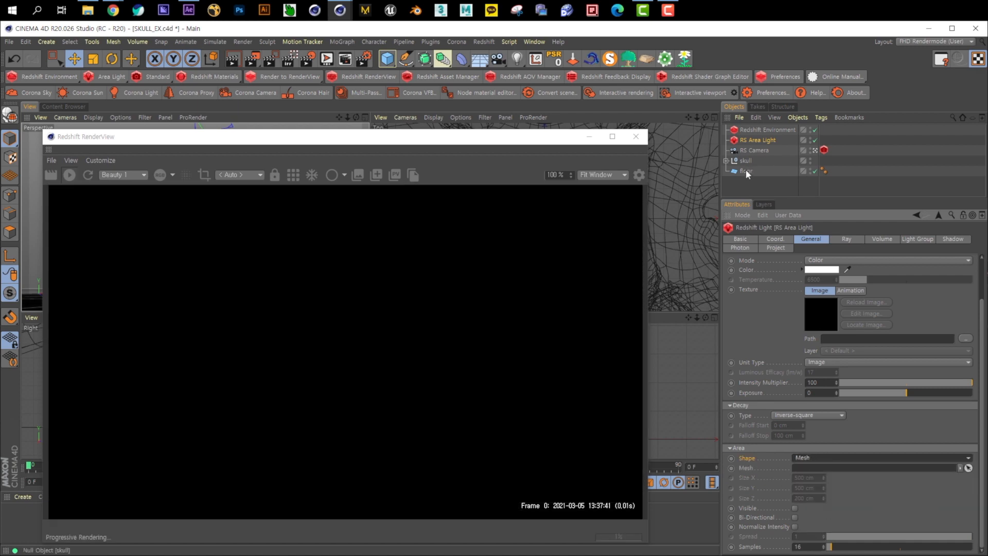
left_click(727, 160)
left_click_drag(749, 169, 883, 235)
left_click_drag(838, 472, 836, 469)
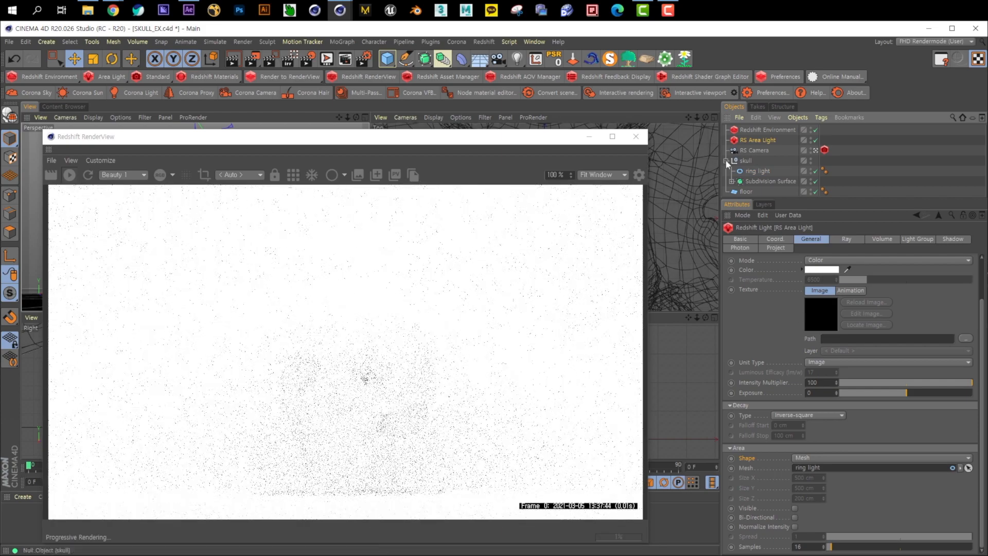
left_click(726, 161)
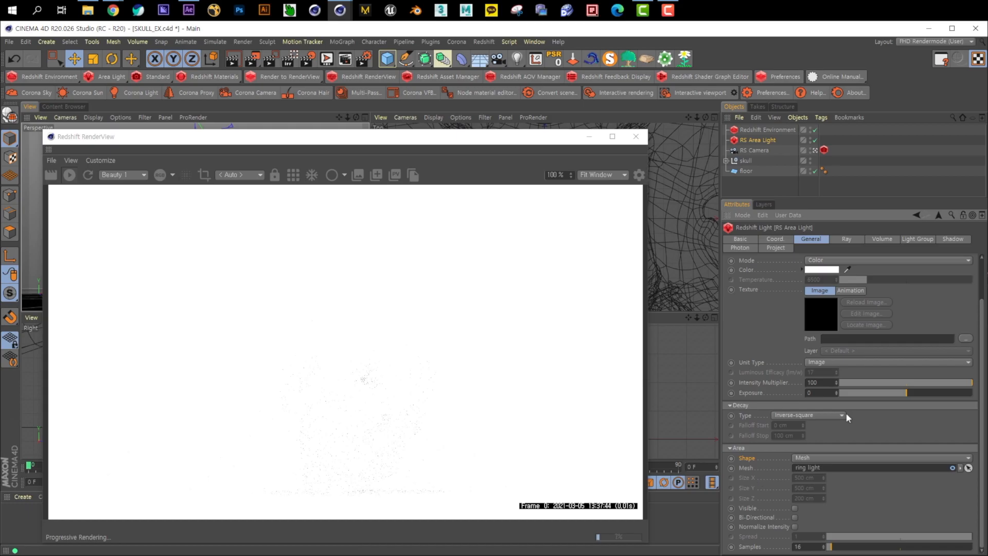
Set the area light's Intensity Multiplier to 20.
mouse_move(860, 382)
left_mouse_down()
mouse_move(849, 384)
mouse_move(864, 392)
left_mouse_up()
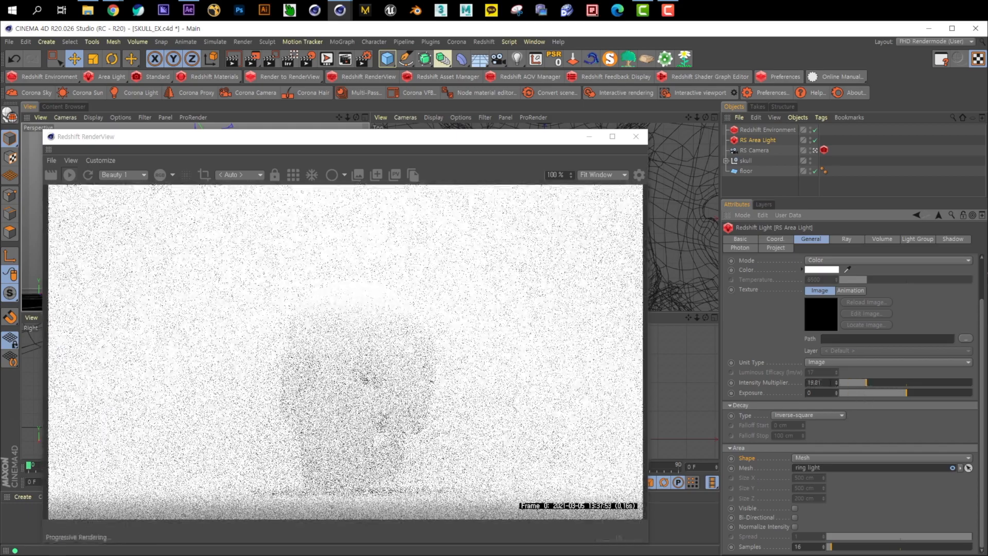
type("20")
key("Return")
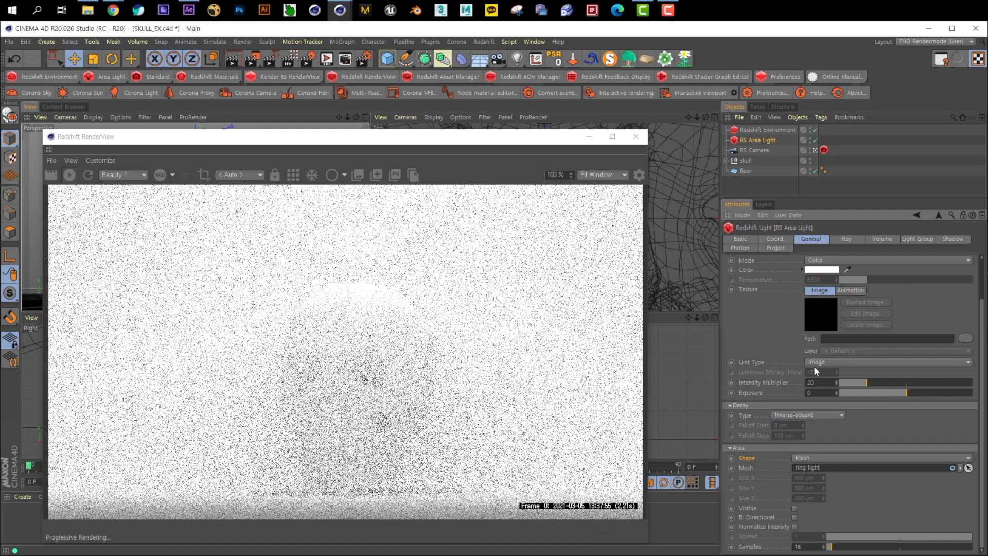
Raise the Redshift Environment's volume scattering Attenuation to 0.011.
left_click(761, 131)
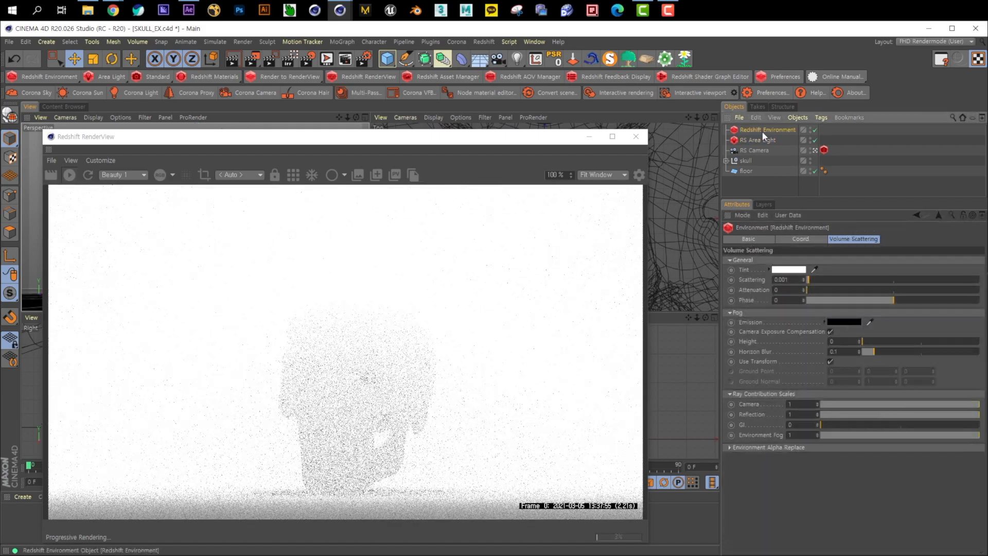
left_click_drag(789, 280, 826, 290)
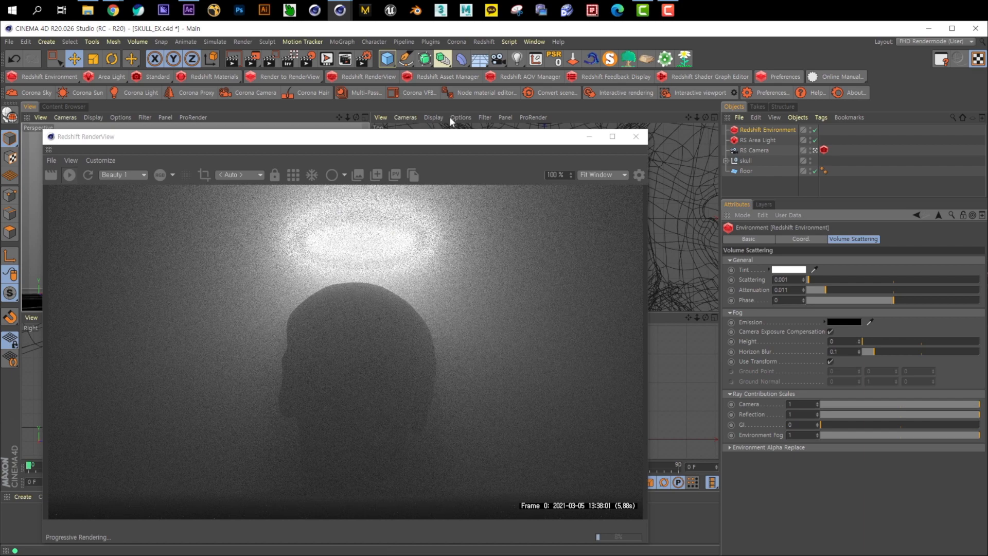
left_click_drag(509, 136, 453, 116)
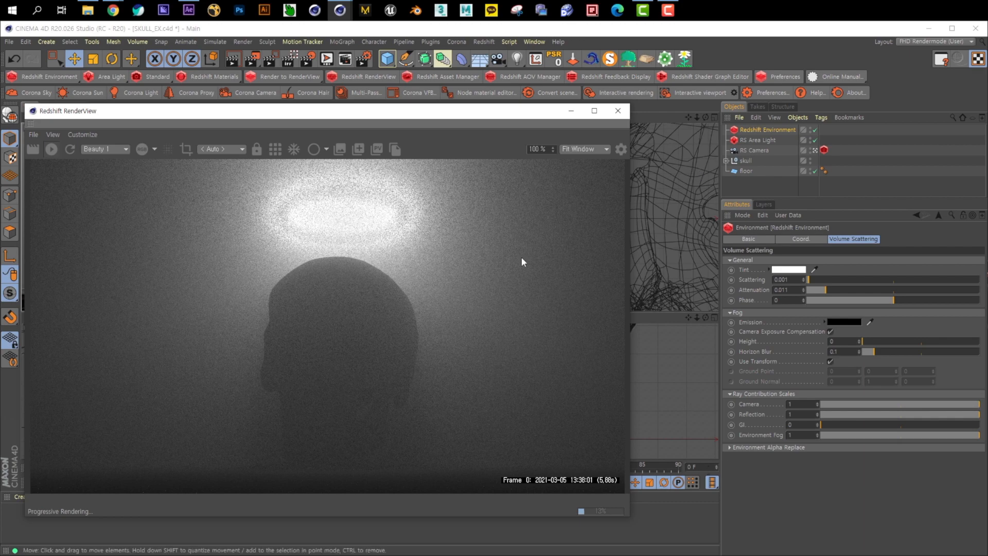
Create a new Redshift material and open its shader graph.
left_click_drag(476, 112, 676, 65)
left_click(23, 496)
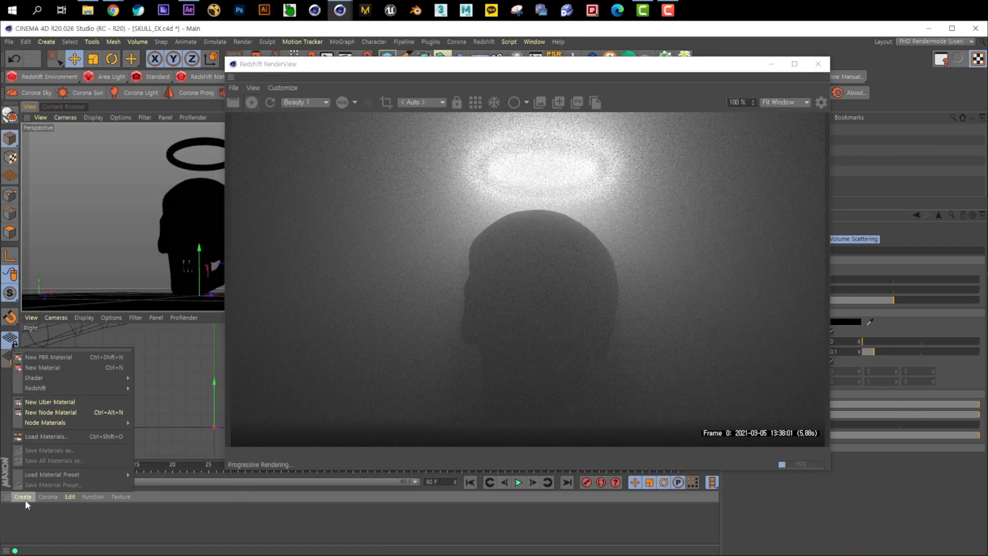
mouse_move(123, 389)
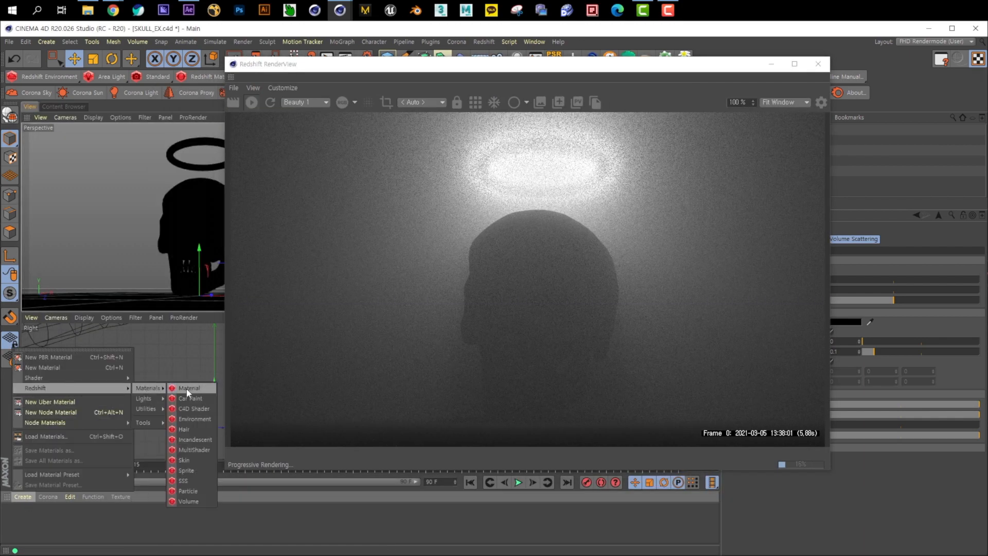
left_click(186, 387)
left_click_drag(505, 69, 379, 107)
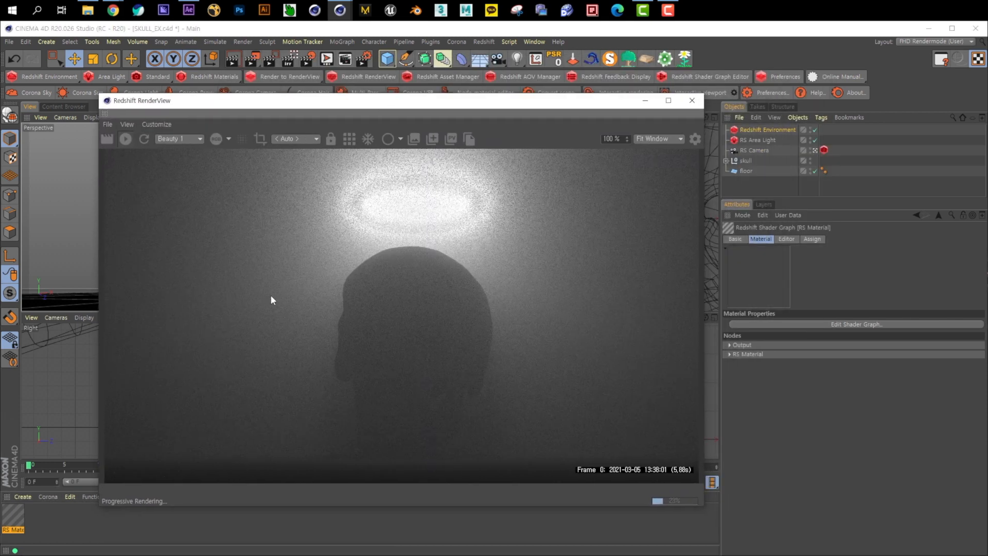
double_click(17, 513)
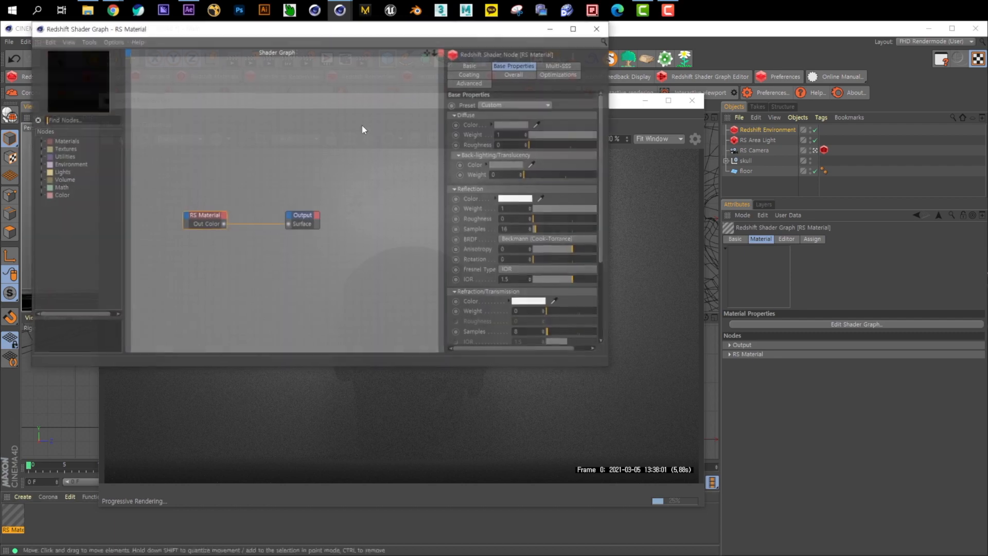
left_click_drag(331, 31, 441, 132)
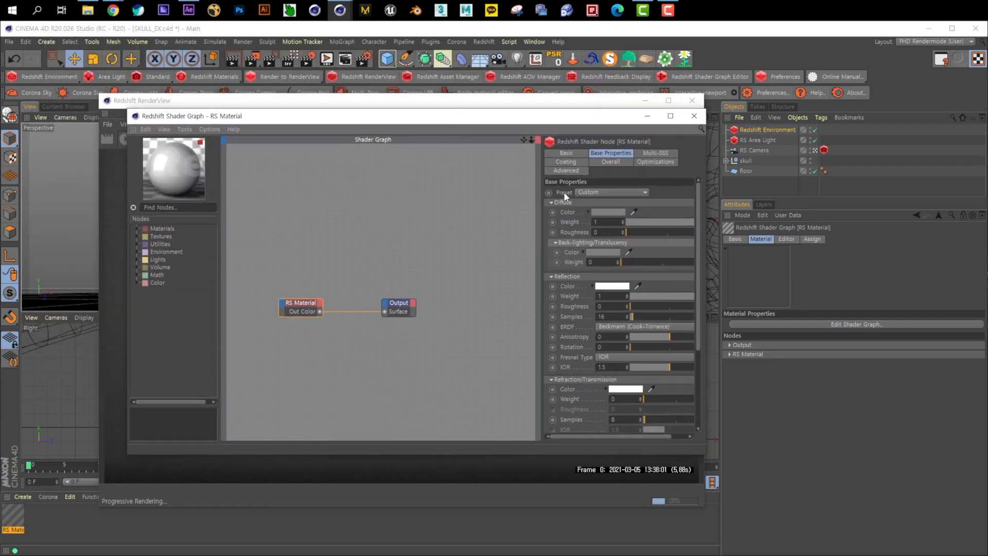
Keep the Custom preset for the new material and assign the material to the floor.
left_click(597, 192)
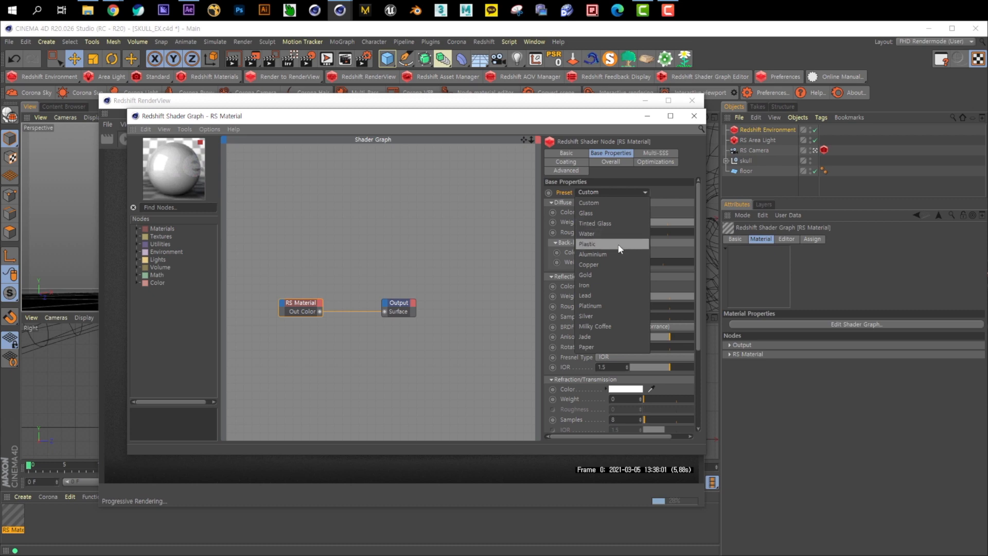
left_click(260, 502)
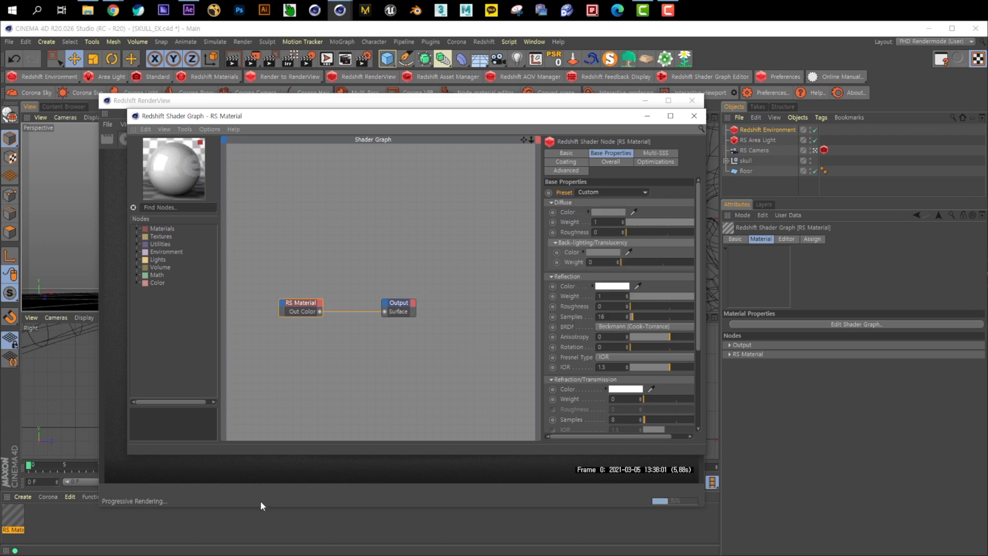
left_click_drag(315, 116, 367, 337)
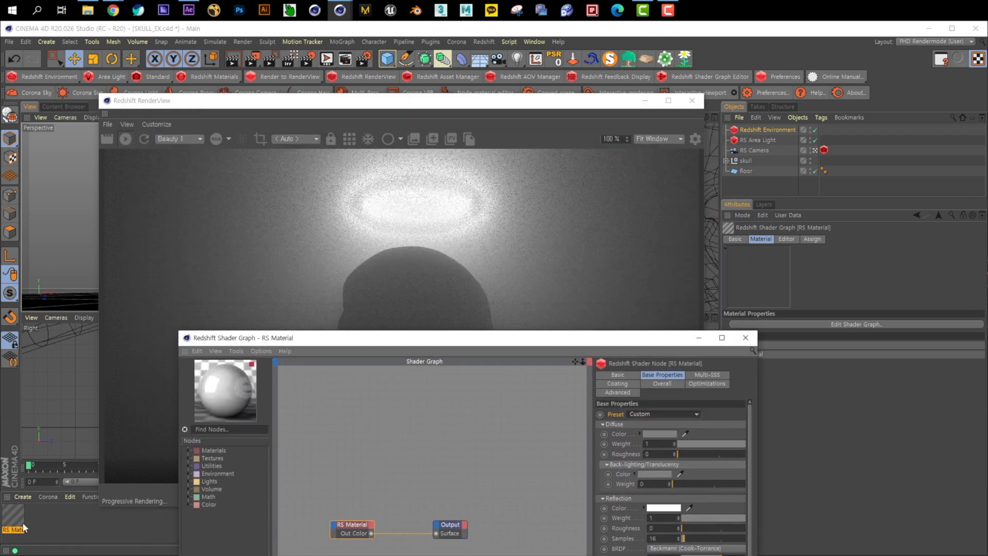
left_click_drag(23, 526, 806, 194)
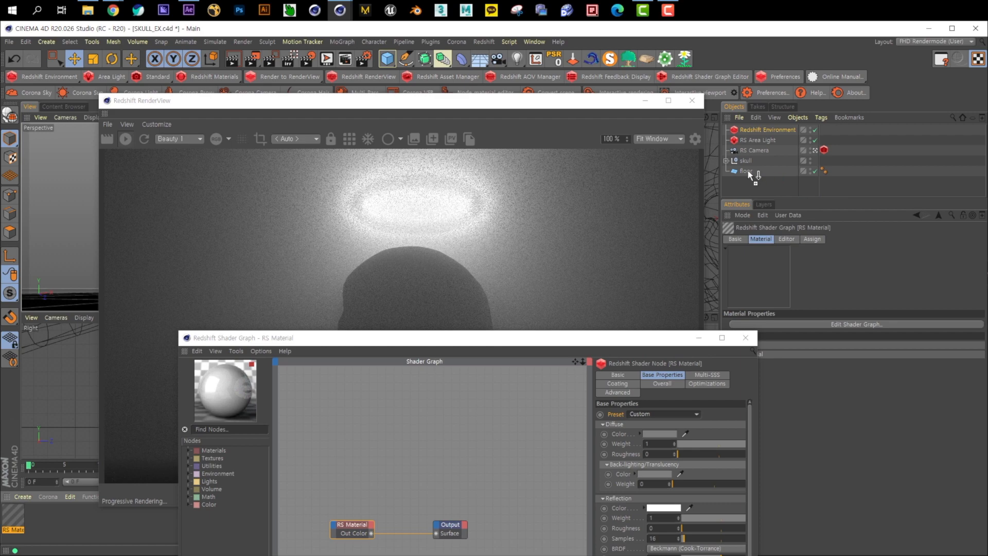
left_click_drag(747, 171, 746, 169)
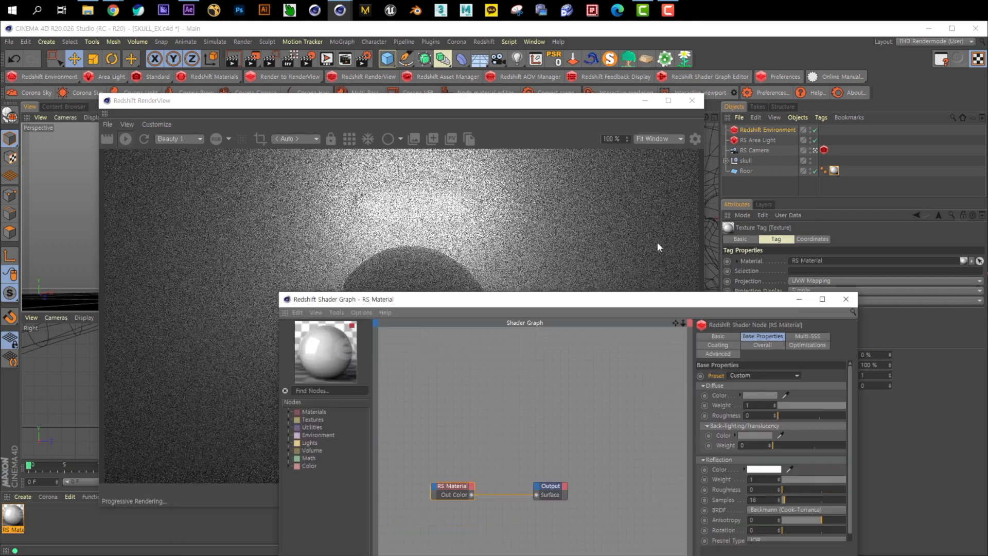
Set the floor material's Reflection Weight to 0 and its Diffuse Color to a dark reddish brown, and close the shader graph.
double_click(19, 522)
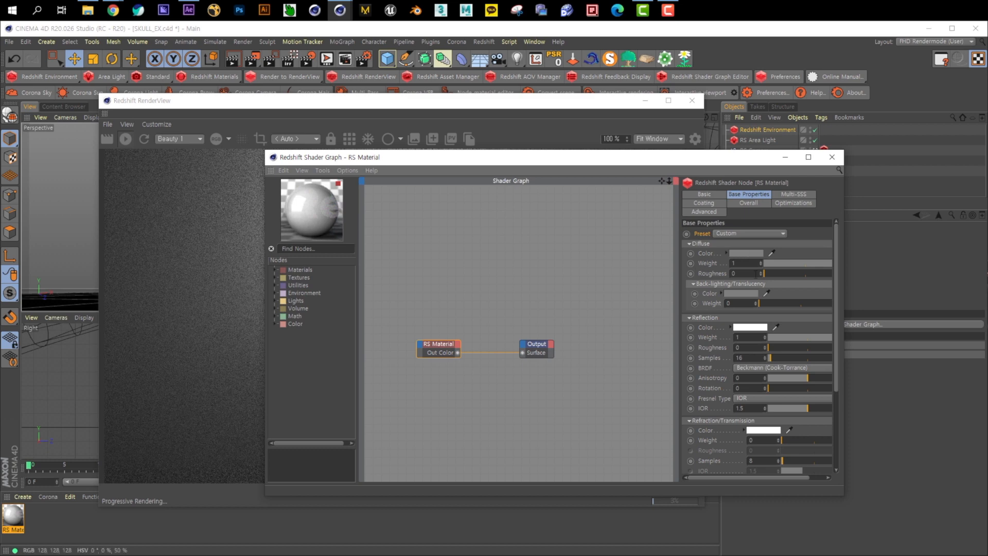
left_click_drag(811, 338, 738, 337)
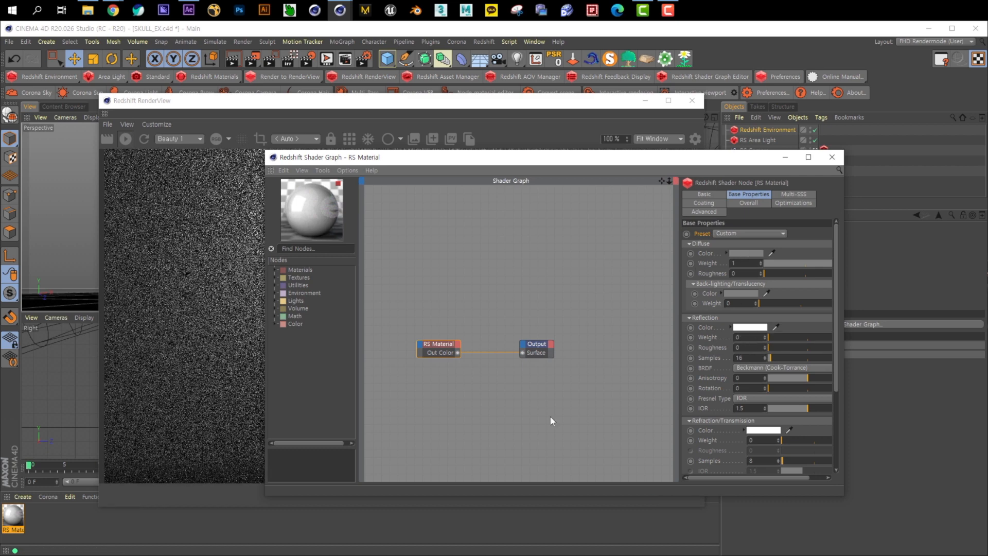
left_click(737, 255)
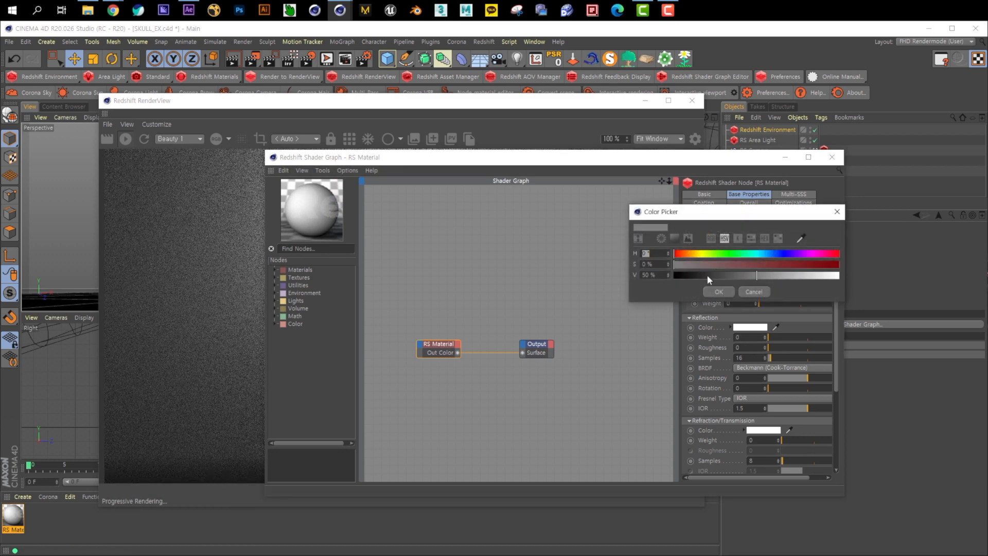
left_click(706, 276)
left_click(727, 261)
left_click(729, 288)
left_click_drag(666, 160, 656, 208)
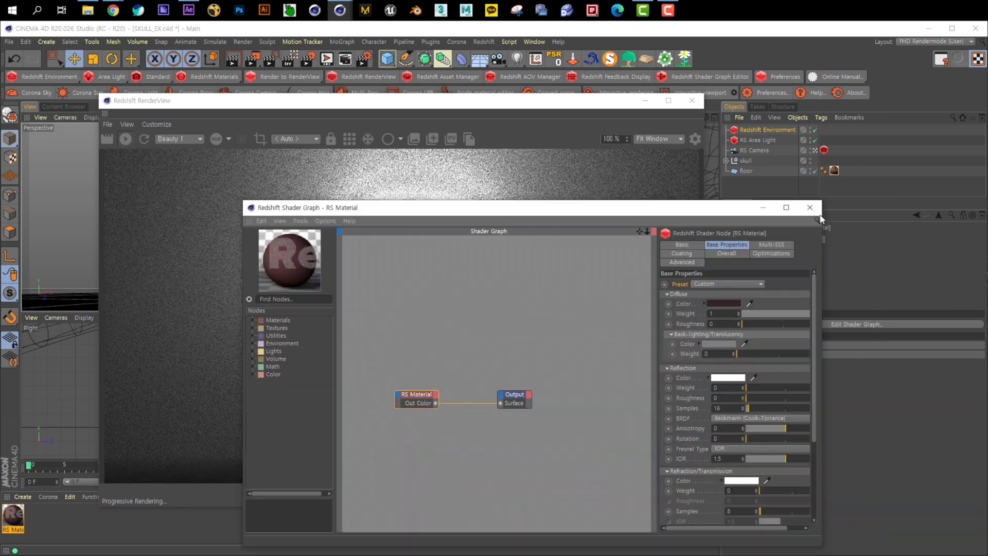
left_click(809, 207)
Create a second Redshift material and assign it to the skull.
left_click(22, 497)
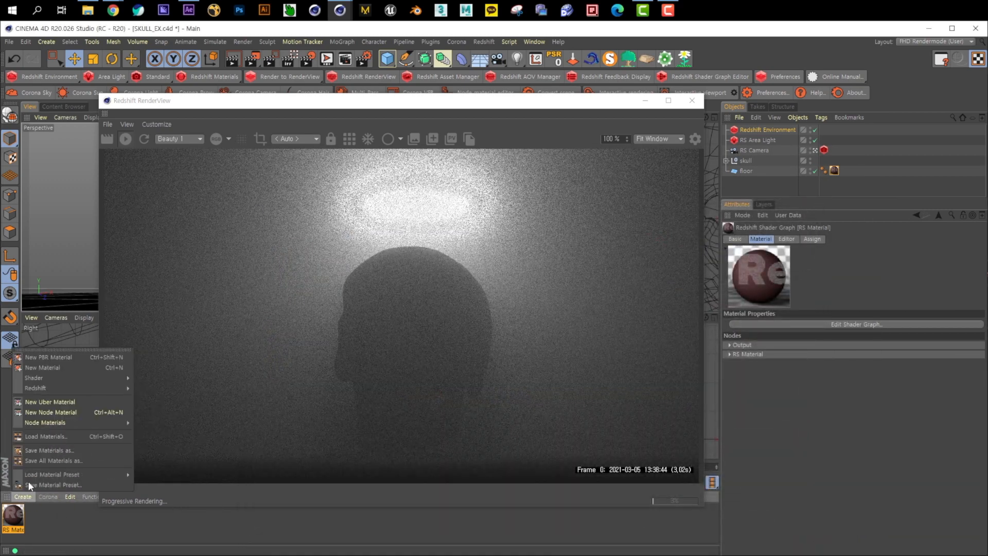
mouse_move(77, 388)
mouse_move(145, 389)
left_click(185, 390)
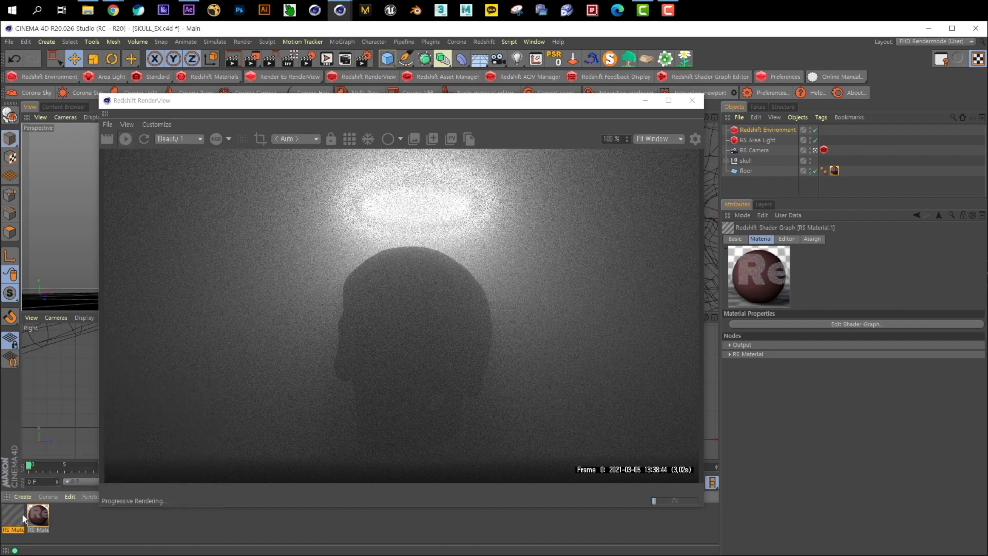
left_click_drag(747, 163, 746, 162)
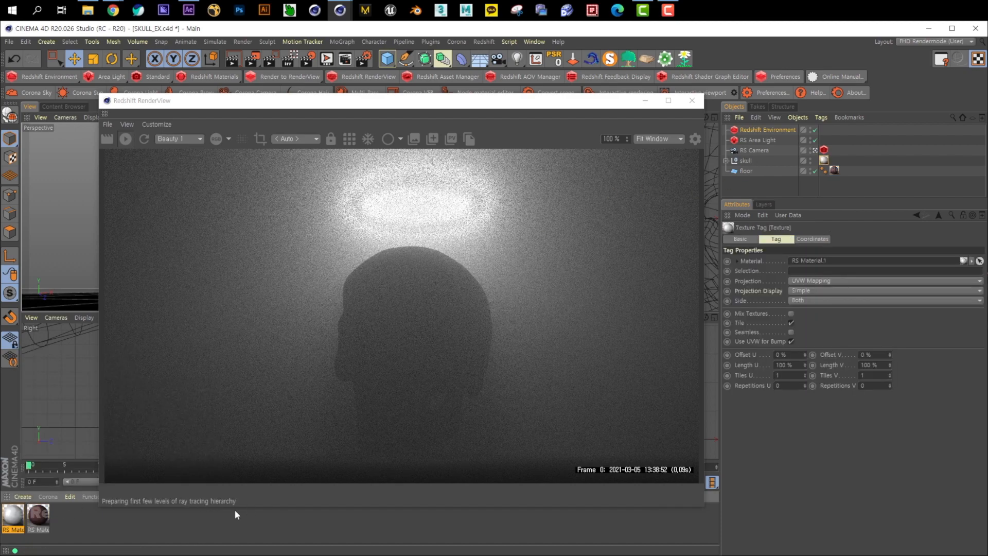
left_click(726, 161)
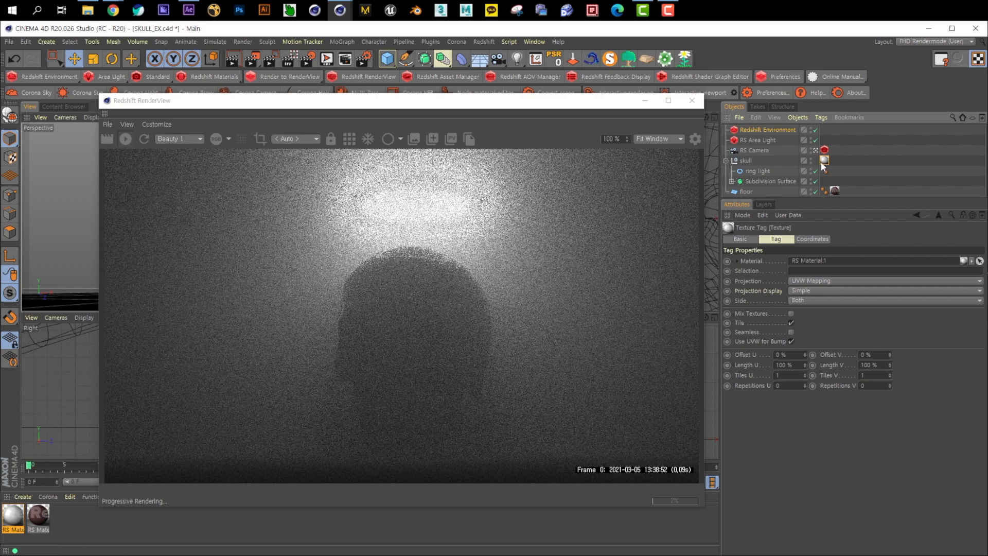
left_click(726, 160)
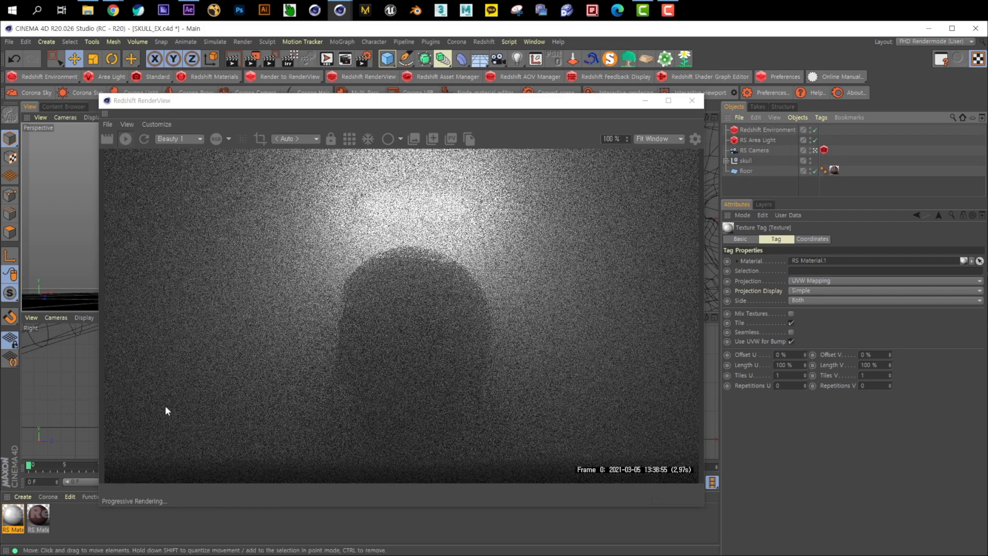
Open the skull material's shader graph, apply the Iron preset, and arrange the windows to show the skull in the render.
double_click(13, 514)
left_click_drag(395, 32, 597, 164)
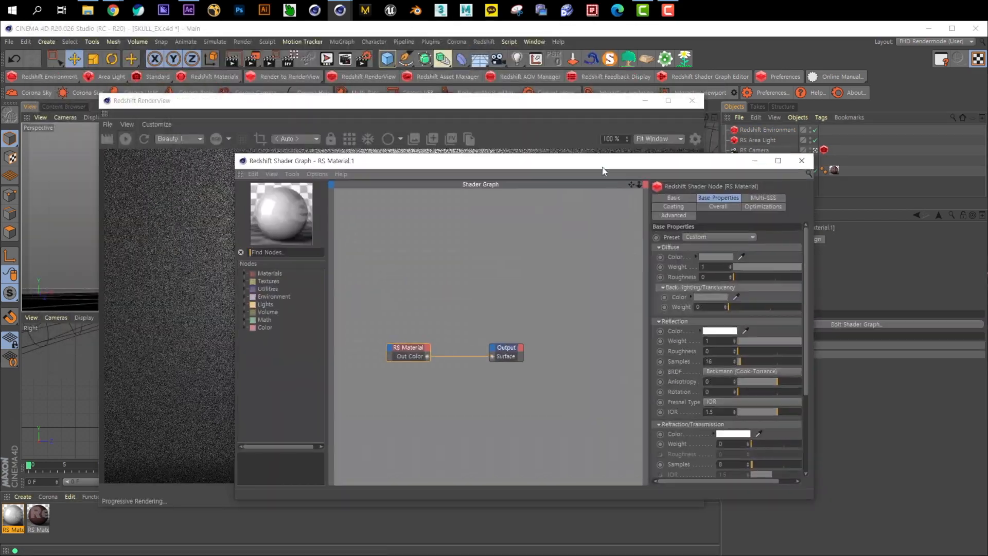
left_click(720, 236)
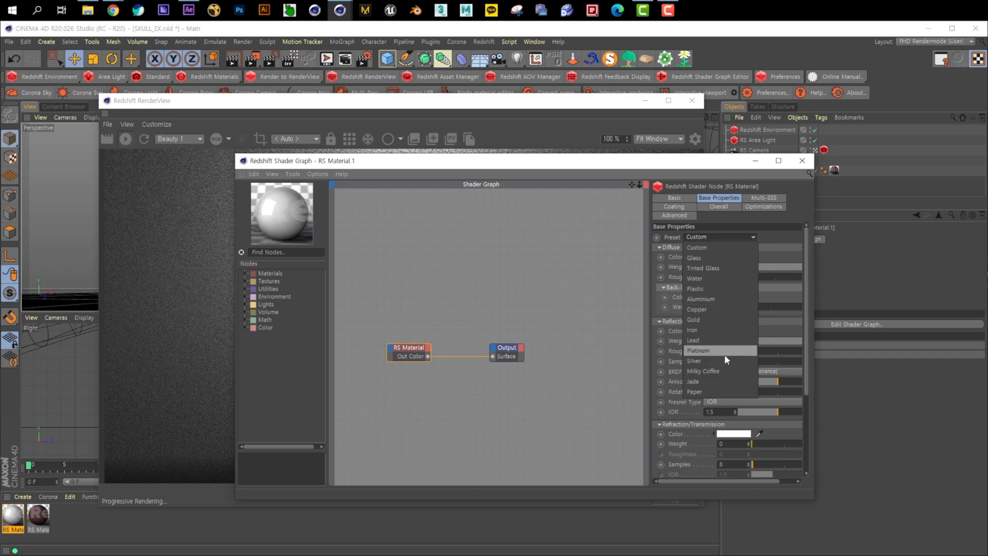
left_click(727, 330)
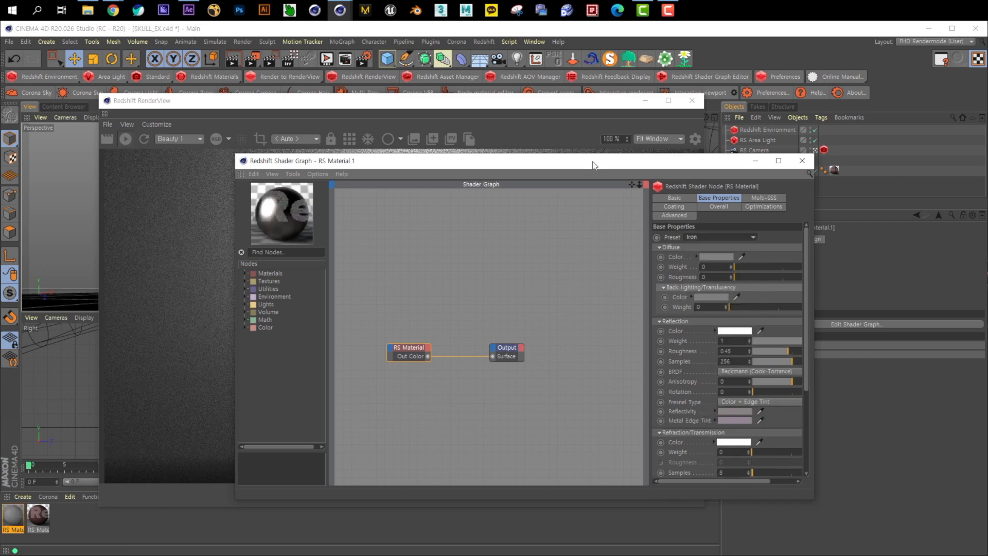
left_click_drag(592, 160, 772, 264)
left_click_drag(520, 101, 466, 92)
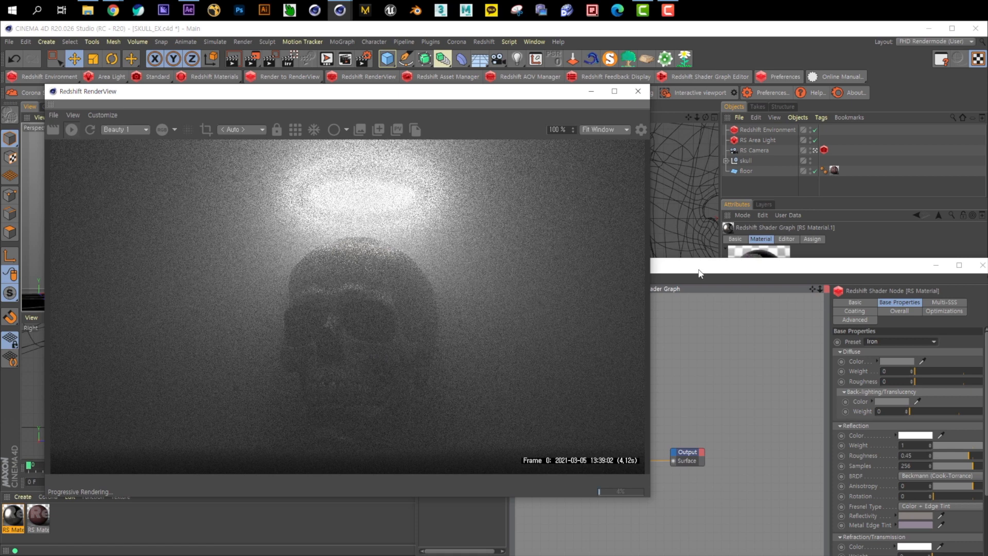
Change the skull material's preset to Aluminium and check the skull in the render.
left_click_drag(699, 270, 592, 194)
left_click(783, 266)
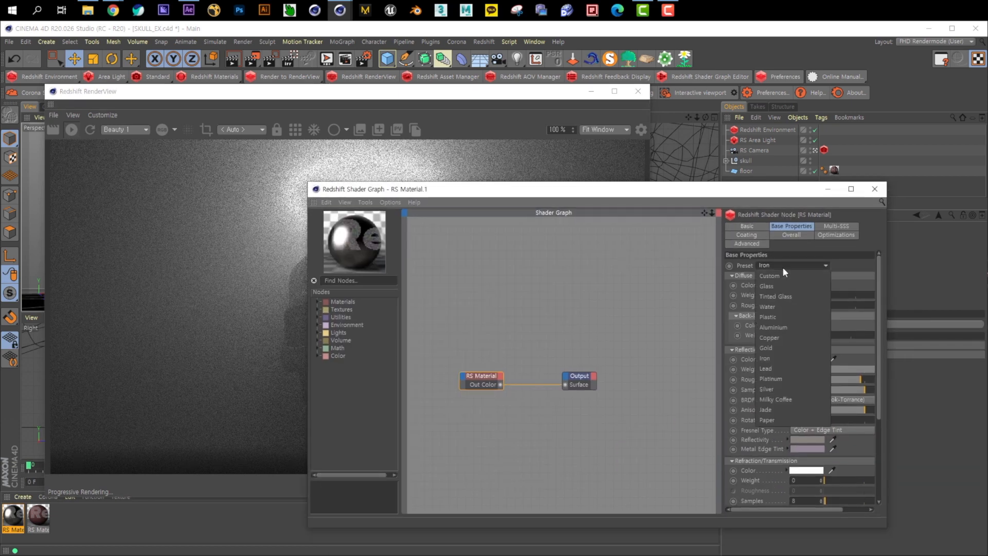
left_click(787, 328)
left_click_drag(579, 193, 726, 156)
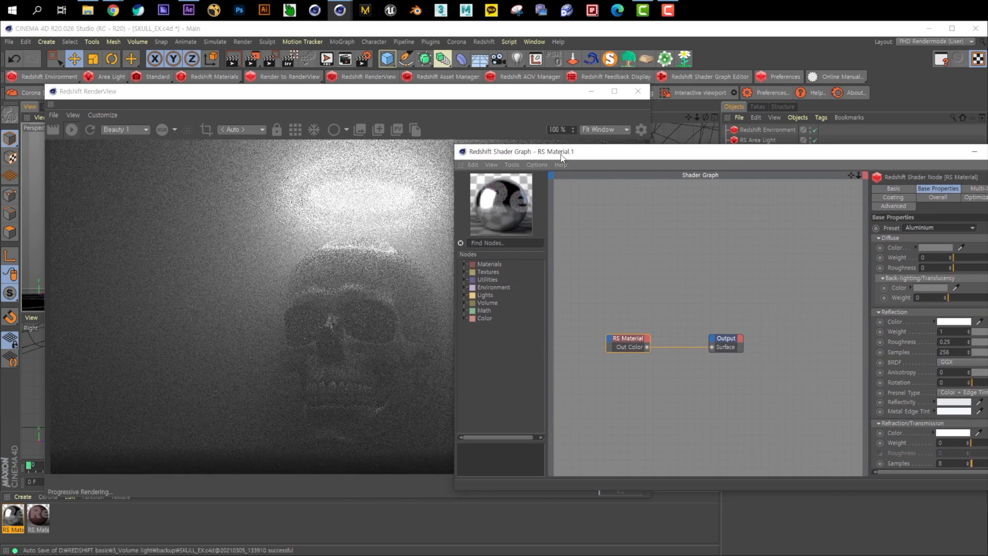
left_click_drag(561, 156, 326, 229)
Set the skull material's Diffuse Color to a muted yellow-brown with hue 47°, saturation 25% and value 50%, and close the shader graph.
left_click_drag(720, 230, 708, 265)
left_click(687, 356)
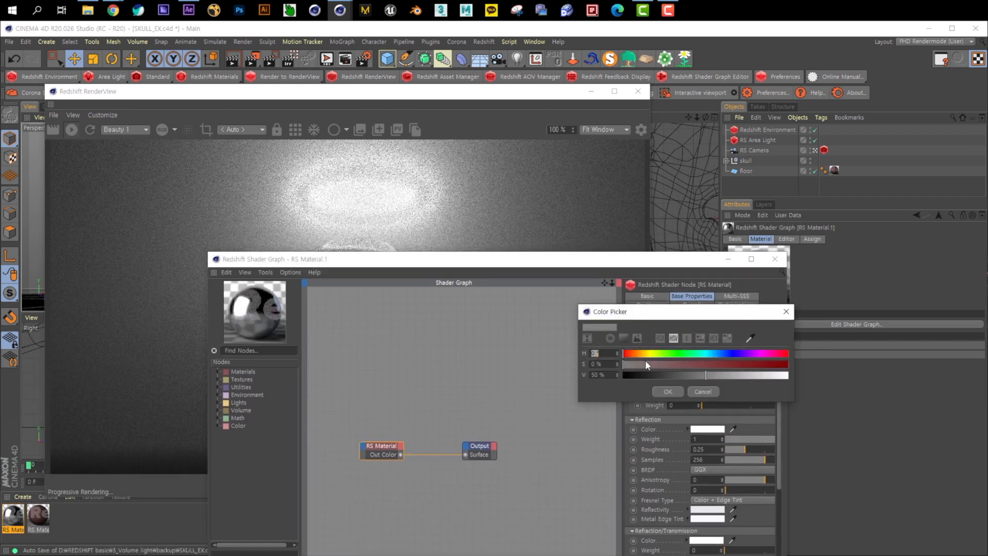
left_click_drag(632, 367, 664, 364)
left_click(645, 354)
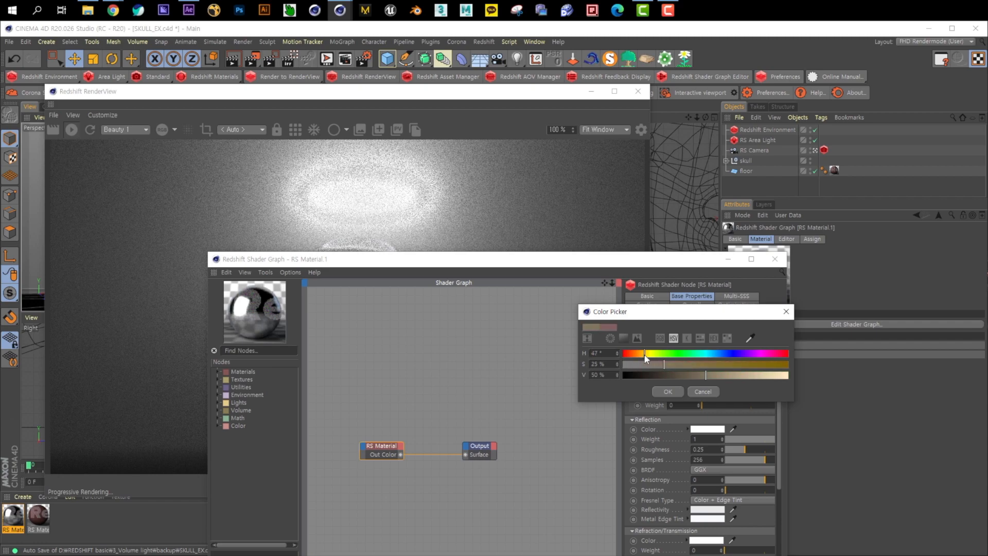
left_click(667, 391)
left_click_drag(653, 262, 628, 449)
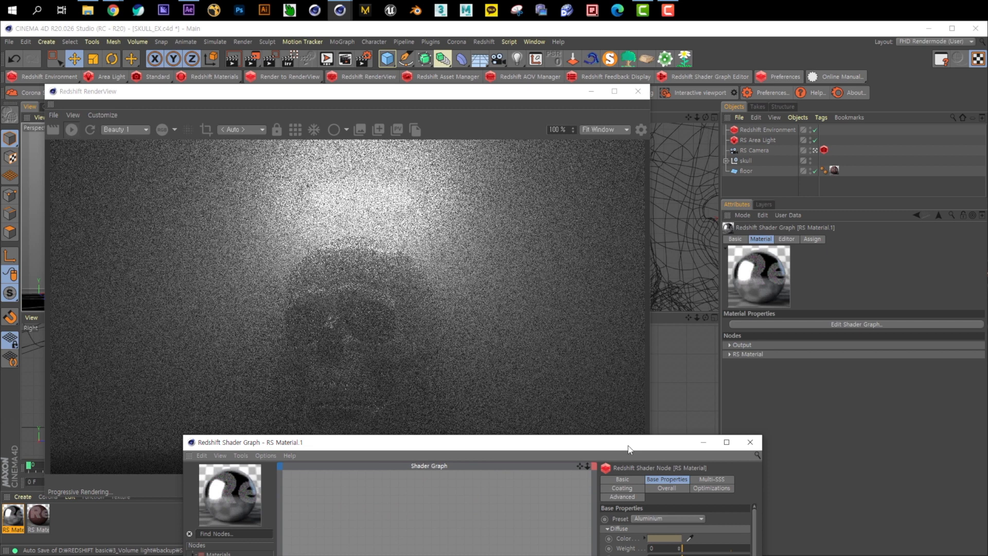
left_click(750, 442)
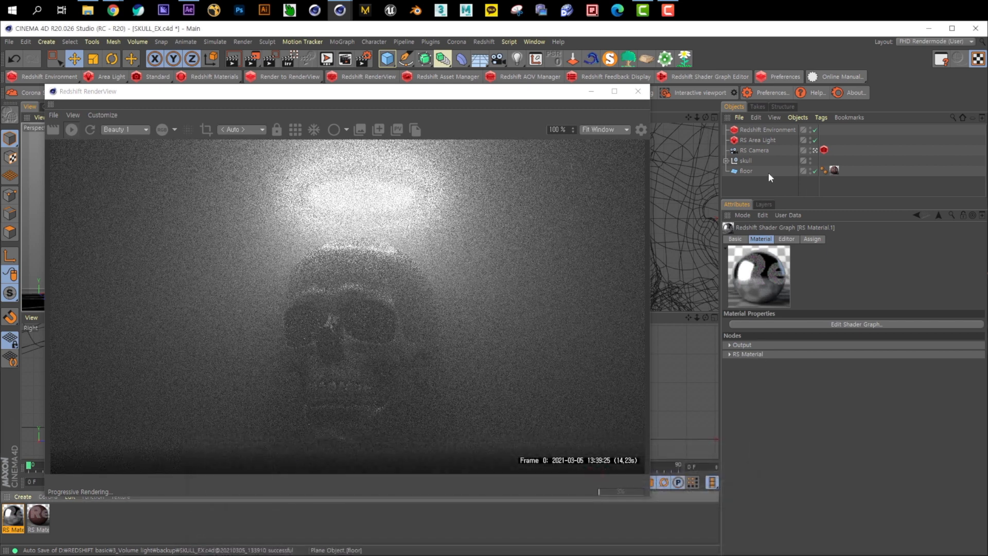
Set the RS Area Light's color to a bright cyan with 74% saturation and 100% value.
left_click(766, 141)
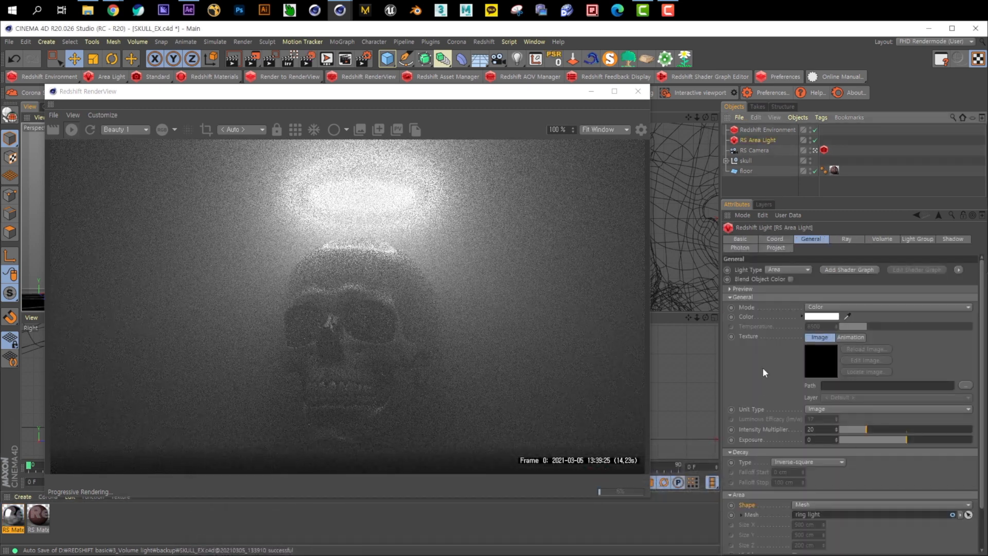
scroll(763, 367, "down", 3)
left_click(822, 269)
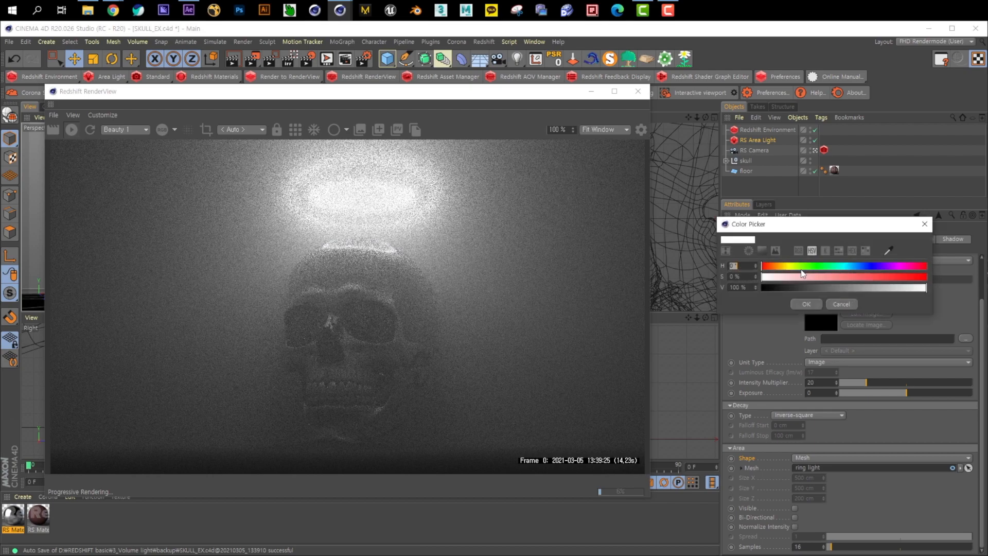
left_click(848, 266)
left_click(883, 277)
left_click(856, 267)
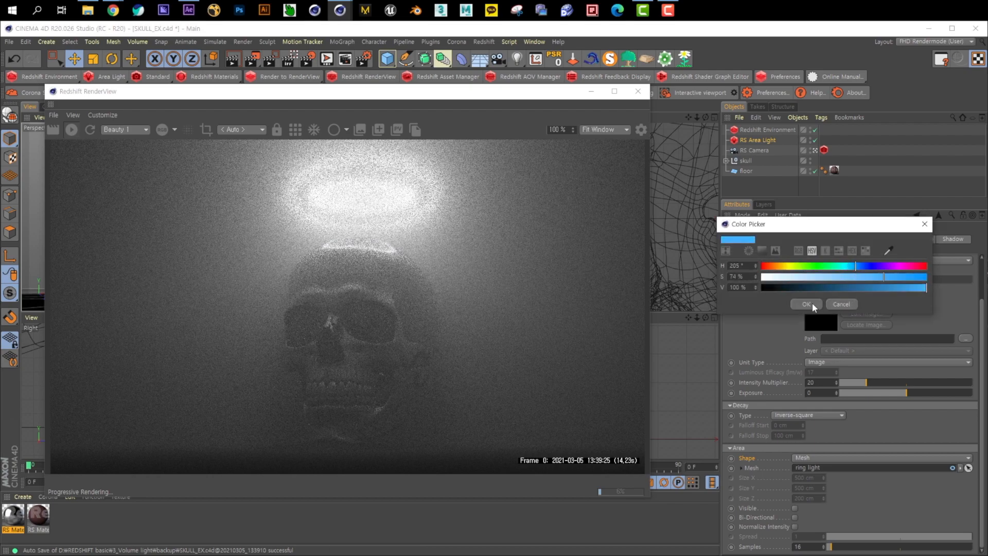
left_click(849, 267)
left_click(806, 304)
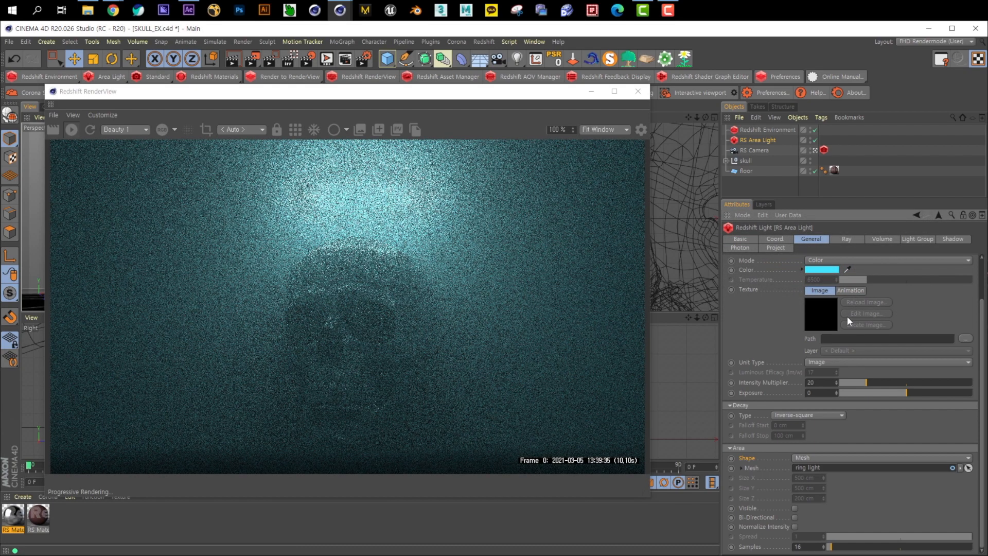
Shift the area light's color to sky blue with a hue of about 203°, and reposition the render window.
left_click(822, 270)
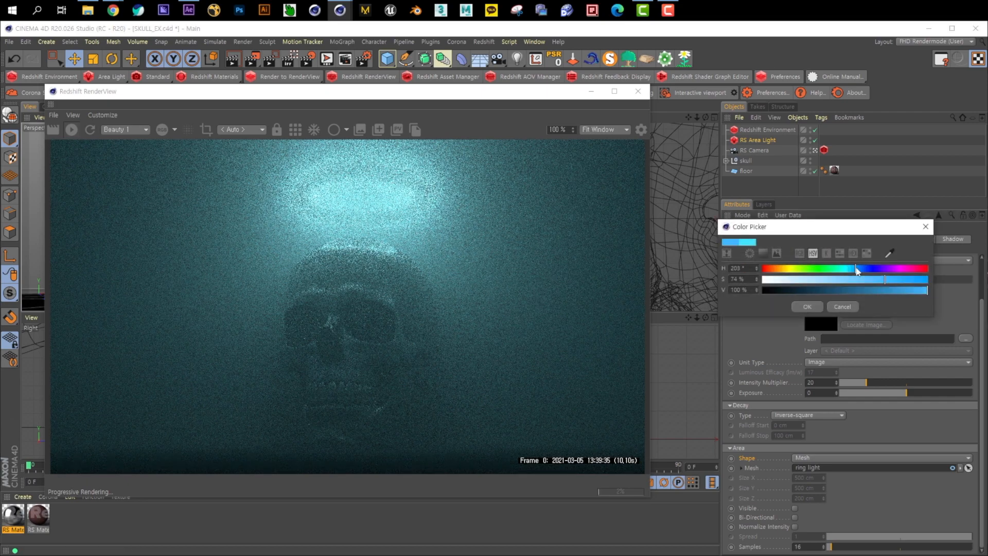
left_click(808, 306)
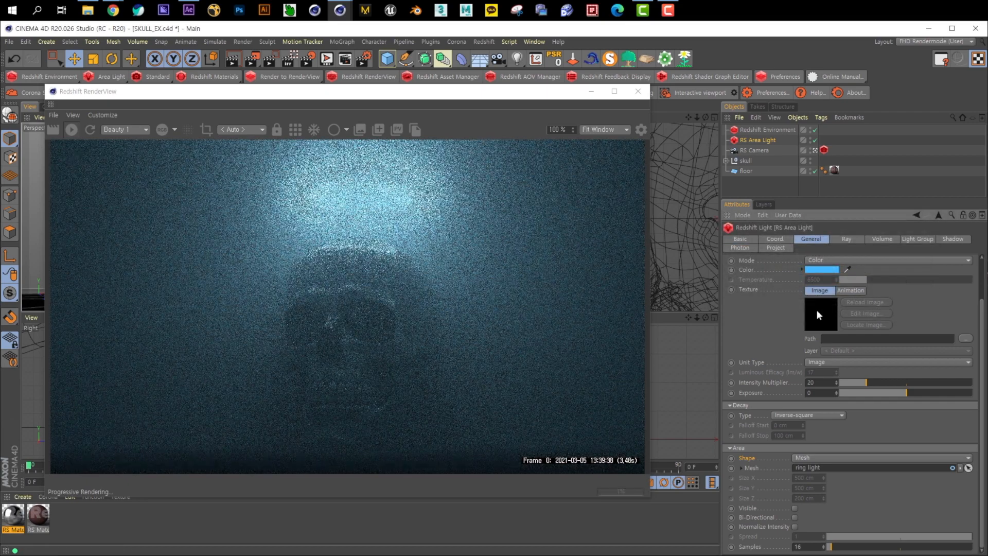
left_click_drag(496, 93, 519, 137)
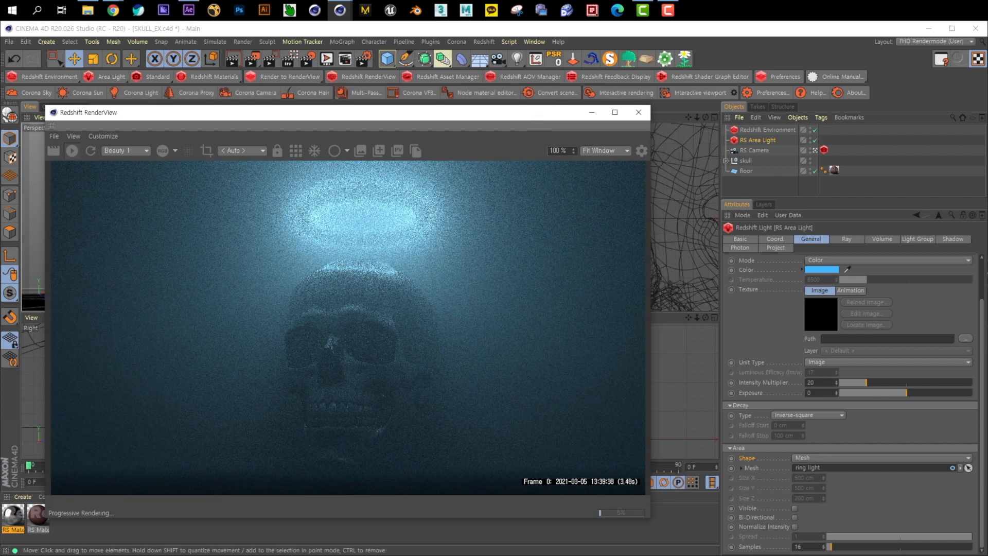
left_click_drag(525, 112, 535, 93)
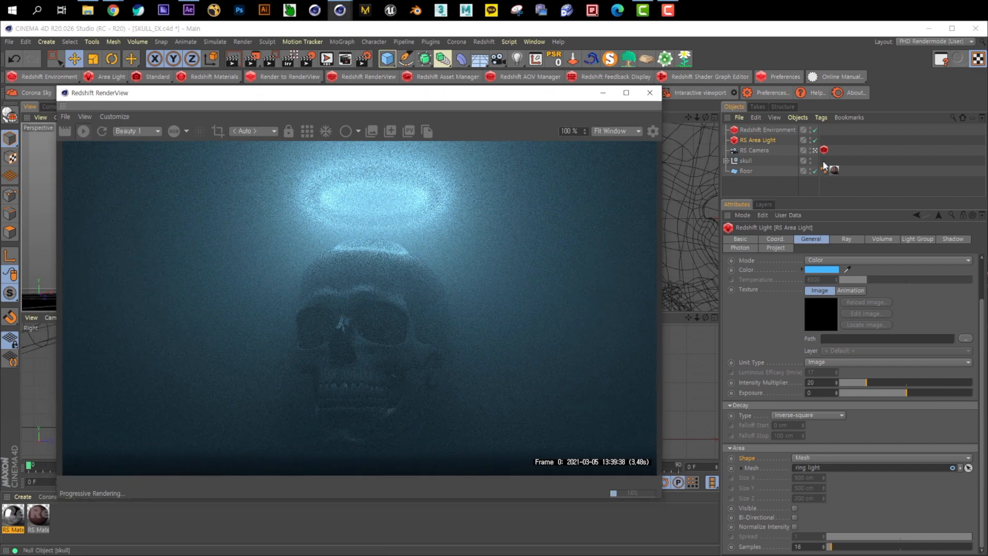
Keep the area light's volume Contribution Scale at 1 and set its volume Samples to 32.
left_click(761, 140)
left_click(880, 238)
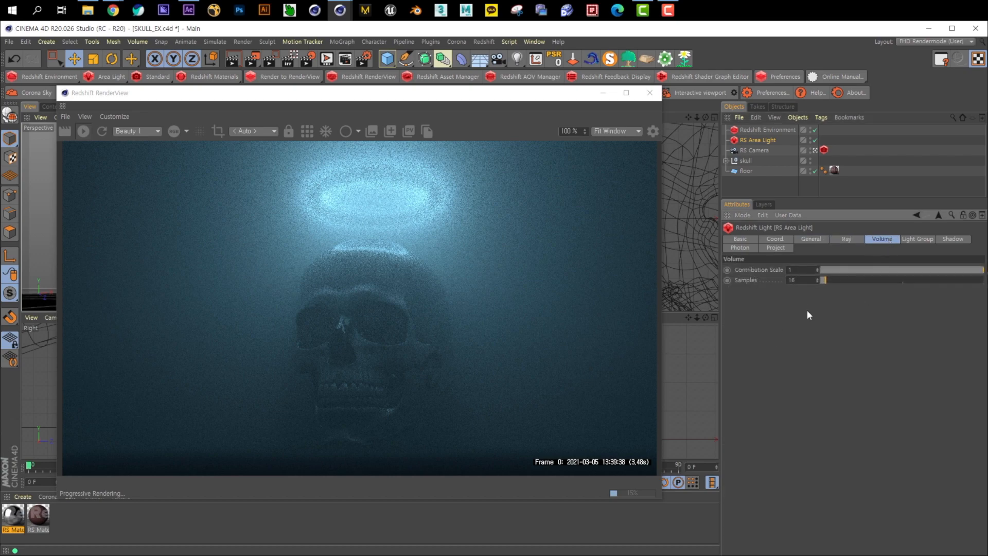
left_click_drag(849, 270, 984, 270)
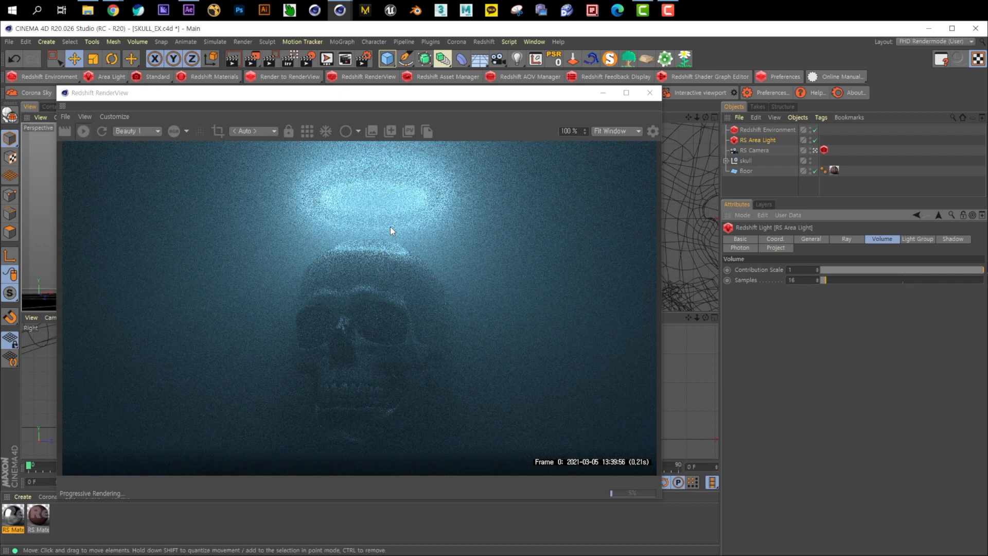
left_click_drag(797, 281, 717, 278)
type("32")
key("Return")
left_click(917, 239)
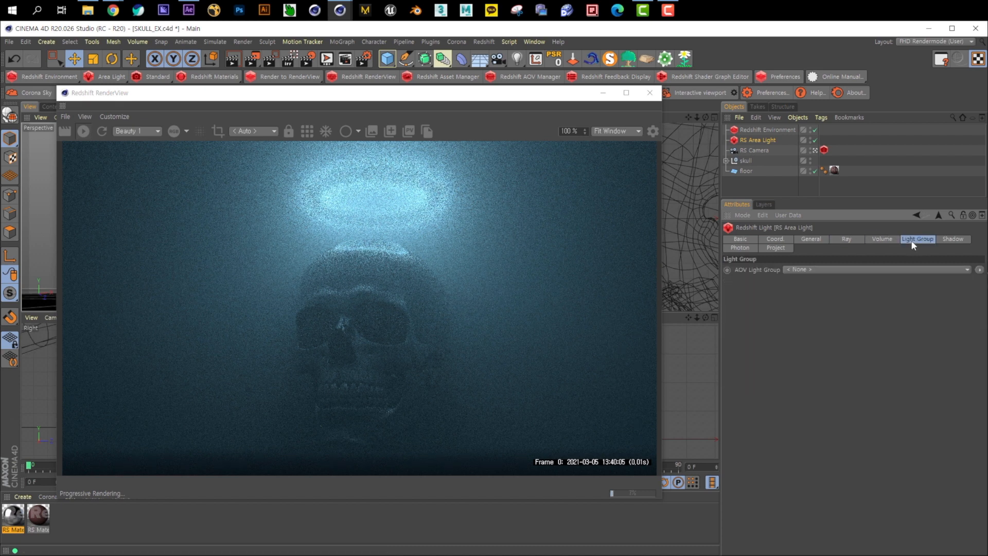
Expand the Redshift Environment's Ray Contribution Scales and set its fog Emission to a saturated pinkish red.
left_click(764, 141)
left_click(766, 130)
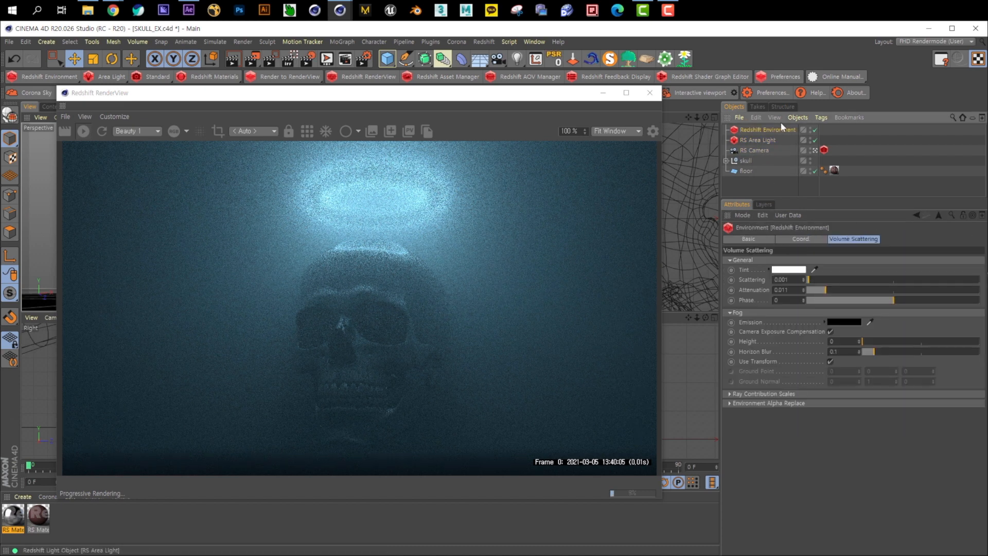
left_click(749, 270)
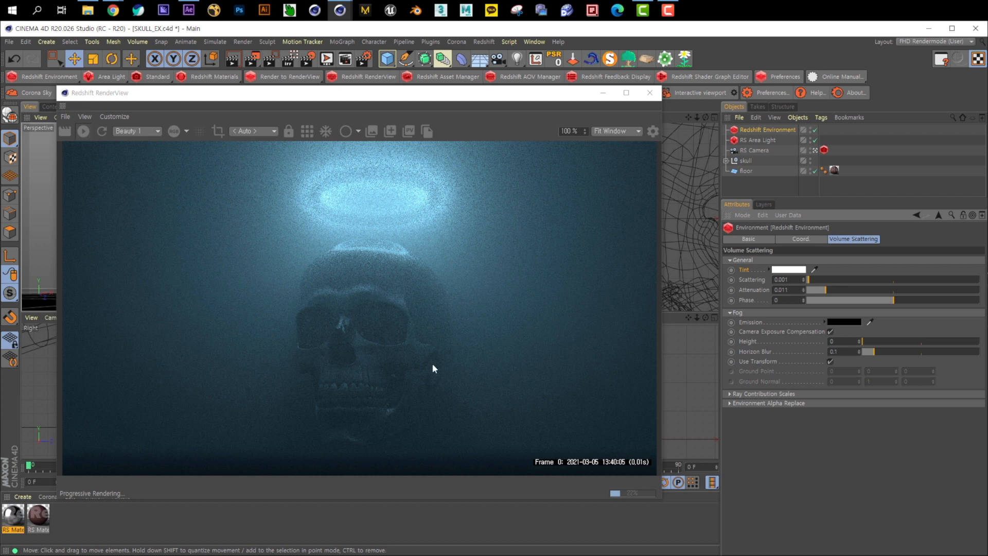
left_click(739, 394)
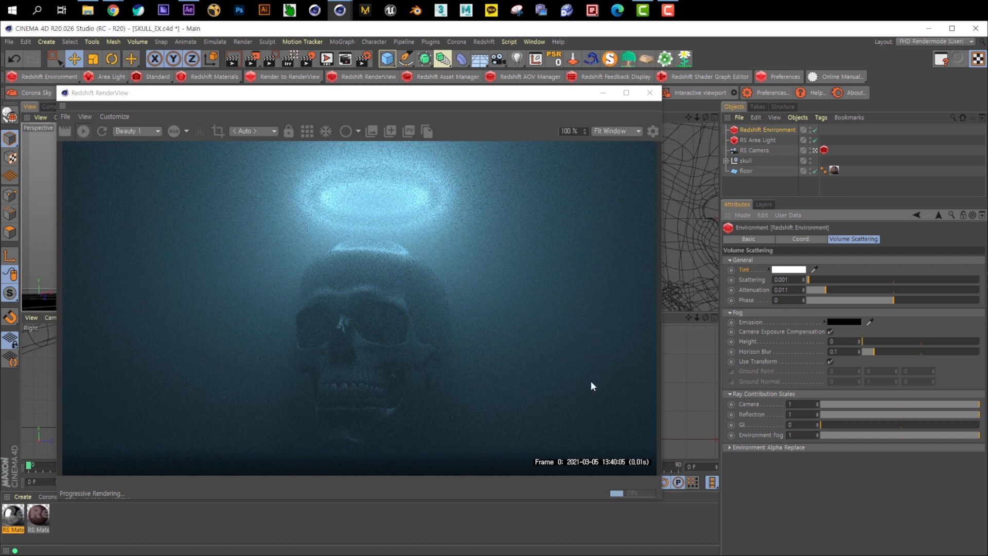
left_click(841, 322)
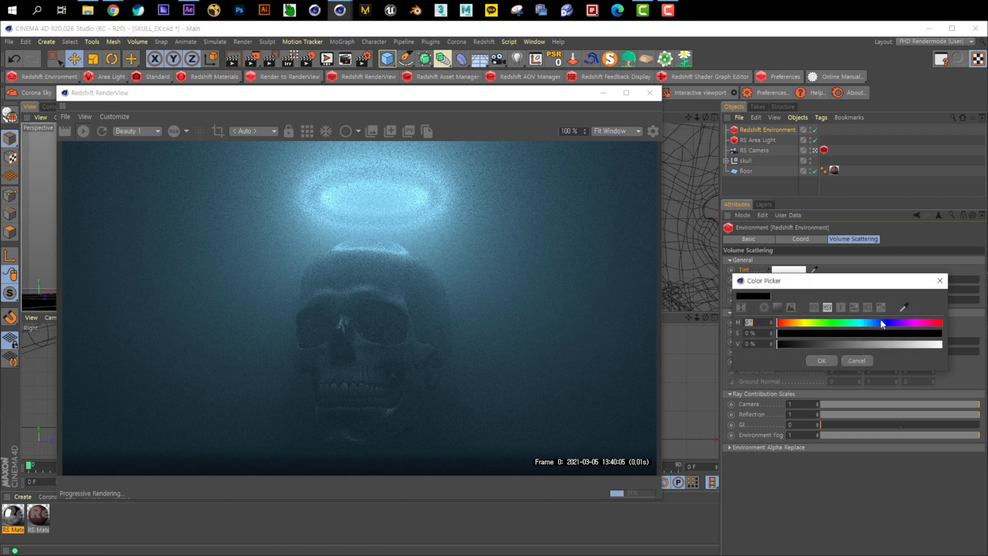
left_click(931, 323)
mouse_move(932, 332)
left_mouse_down()
mouse_move(952, 339)
mouse_move(933, 345)
left_mouse_up()
left_click(823, 362)
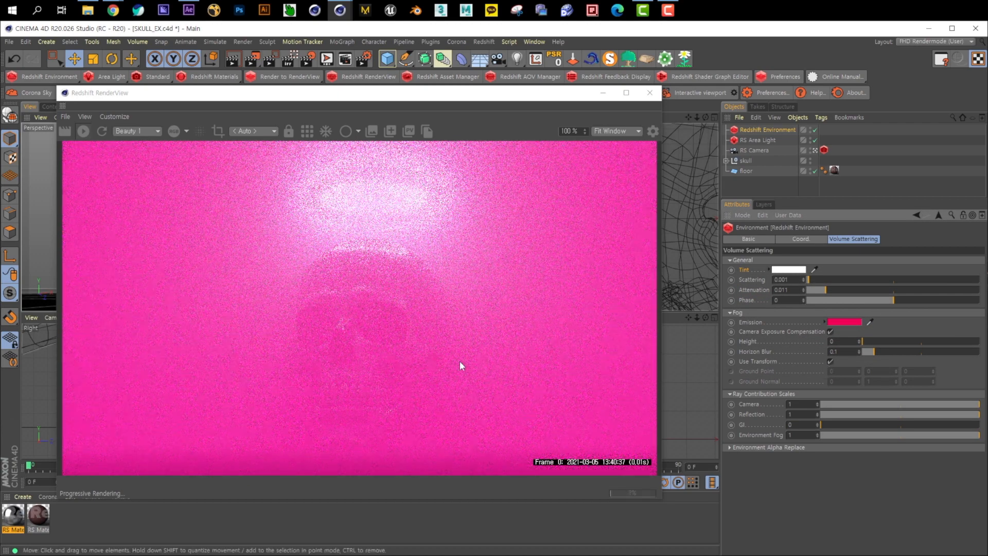
Set the environment's fog Height to 1 and try Attenuation values of 0, 0.03 and 0.004.
mouse_move(862, 341)
left_mouse_down()
mouse_move(878, 341)
mouse_move(865, 343)
left_mouse_up()
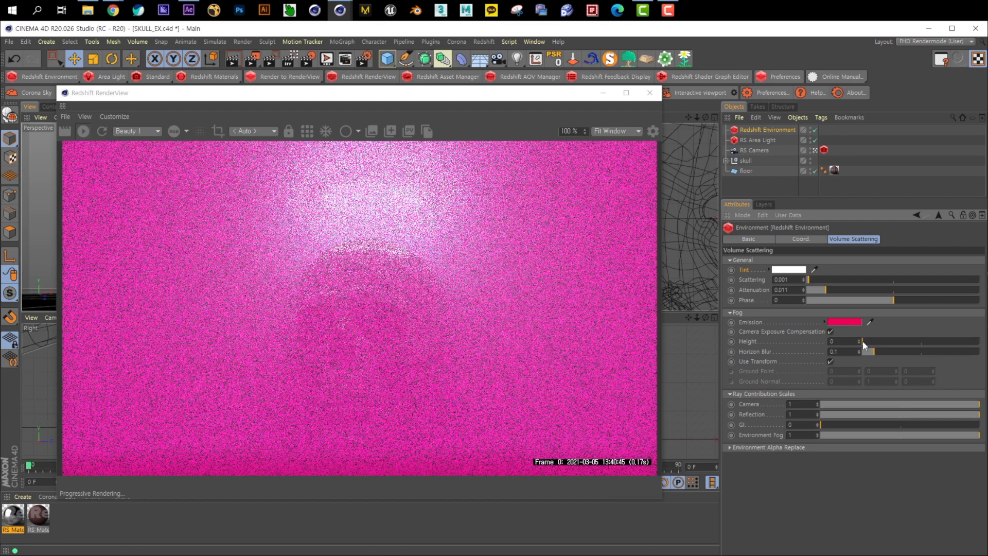
left_click_drag(864, 342, 860, 342)
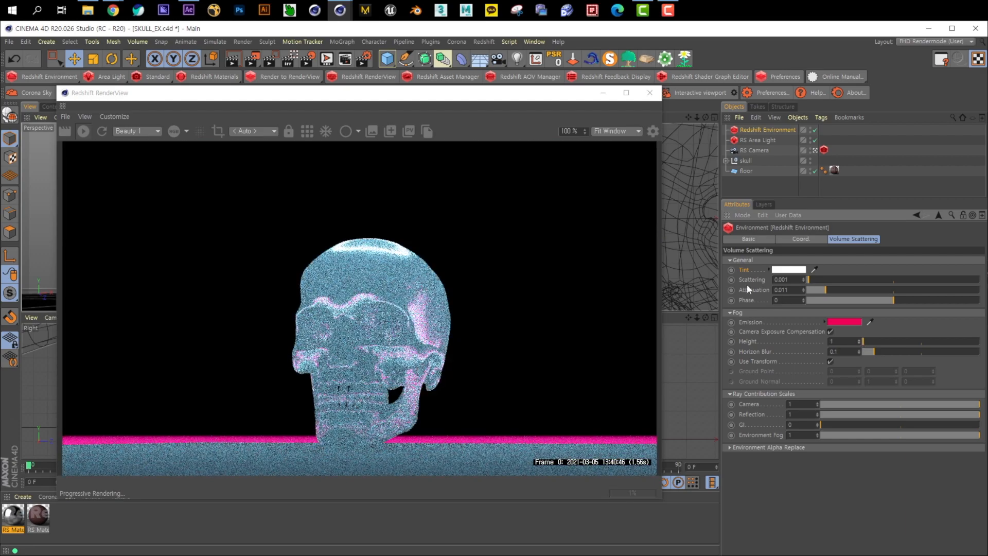
left_click_drag(818, 291, 804, 292)
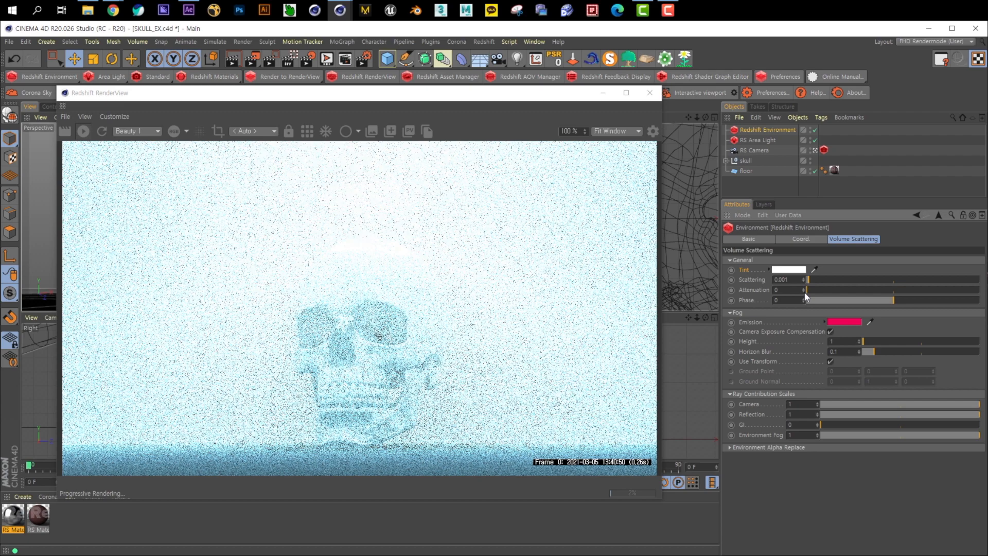
left_click_drag(804, 292, 860, 296)
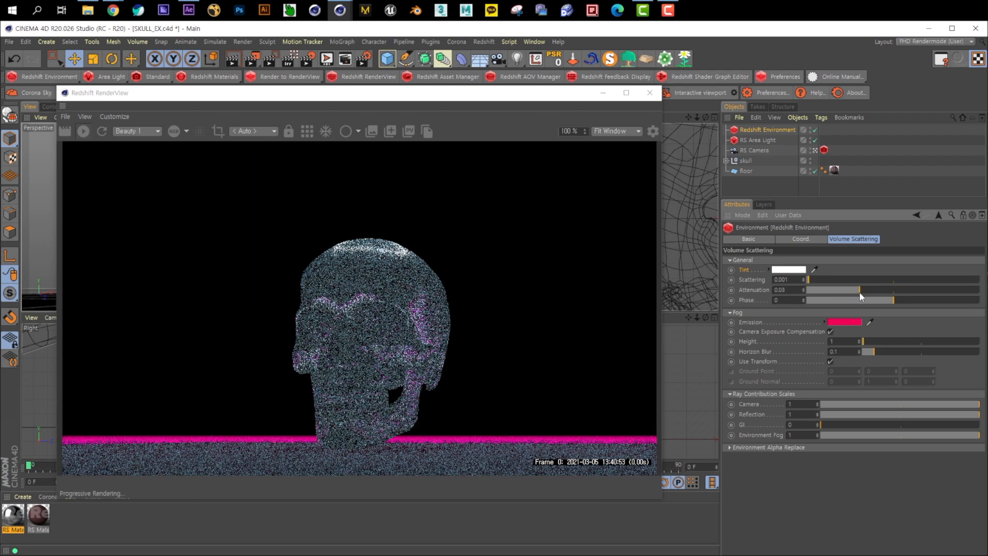
left_click_drag(852, 289, 814, 291)
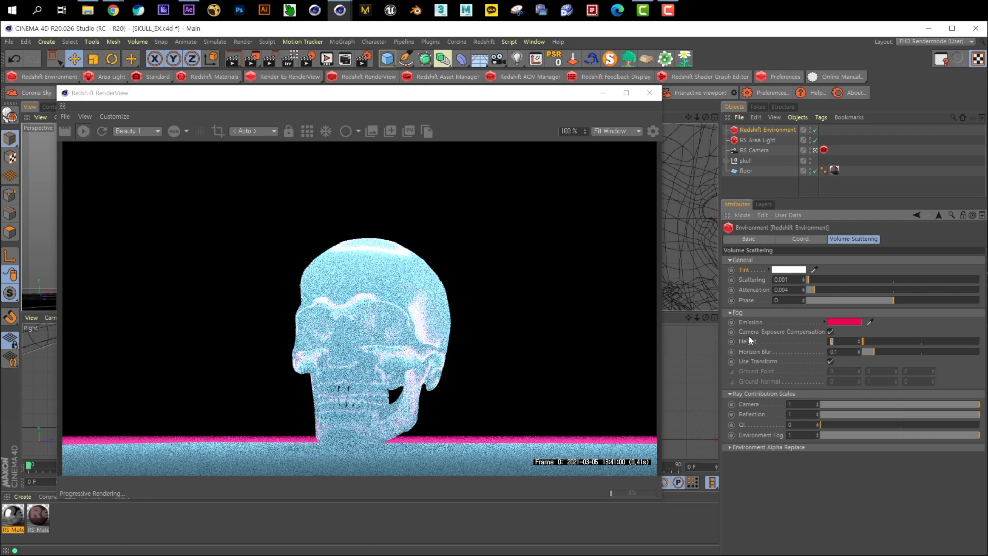
Set the environment's fog Height to 2000 and its Attenuation to 0.01.
type("200")
key("Return")
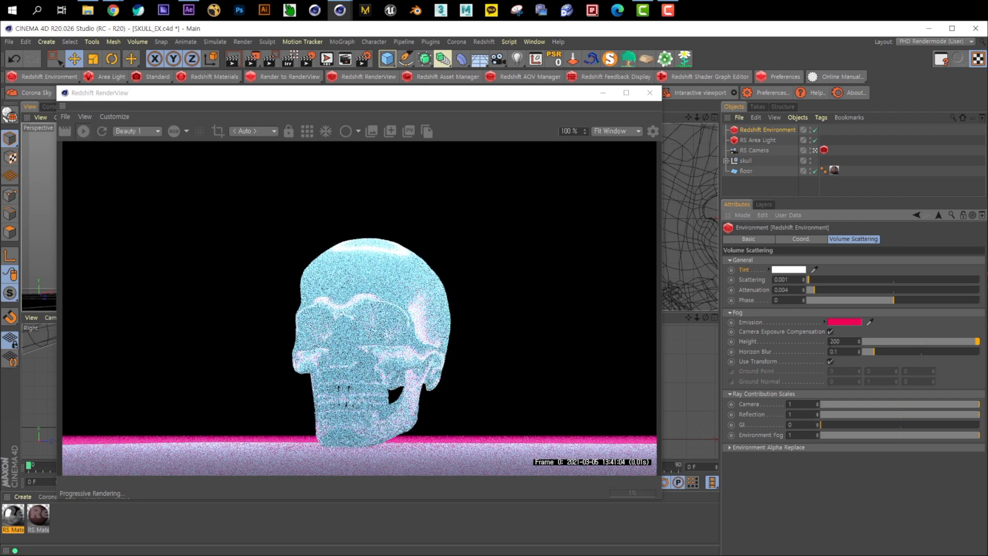
key("Return")
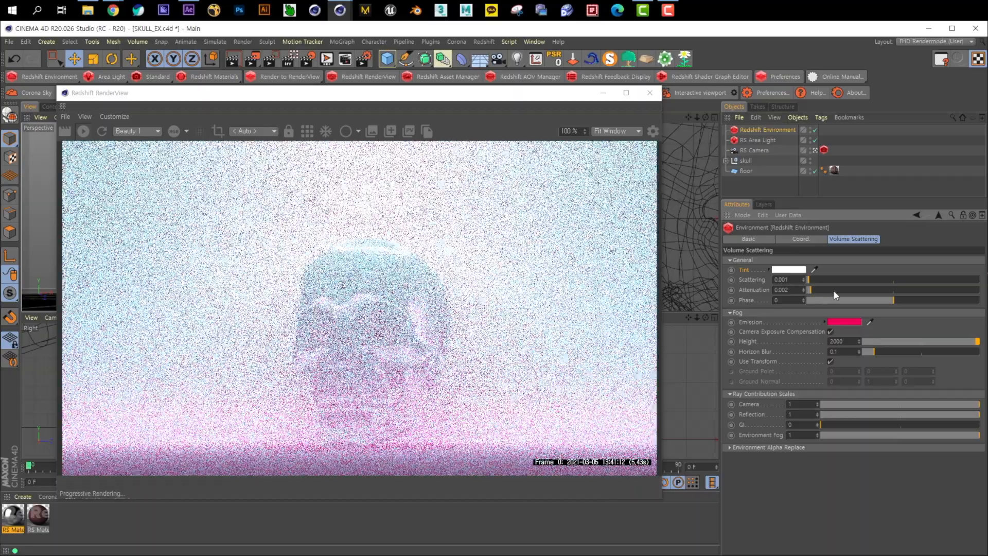
mouse_move(810, 290)
left_mouse_down()
mouse_move(835, 294)
mouse_move(816, 291)
left_mouse_up()
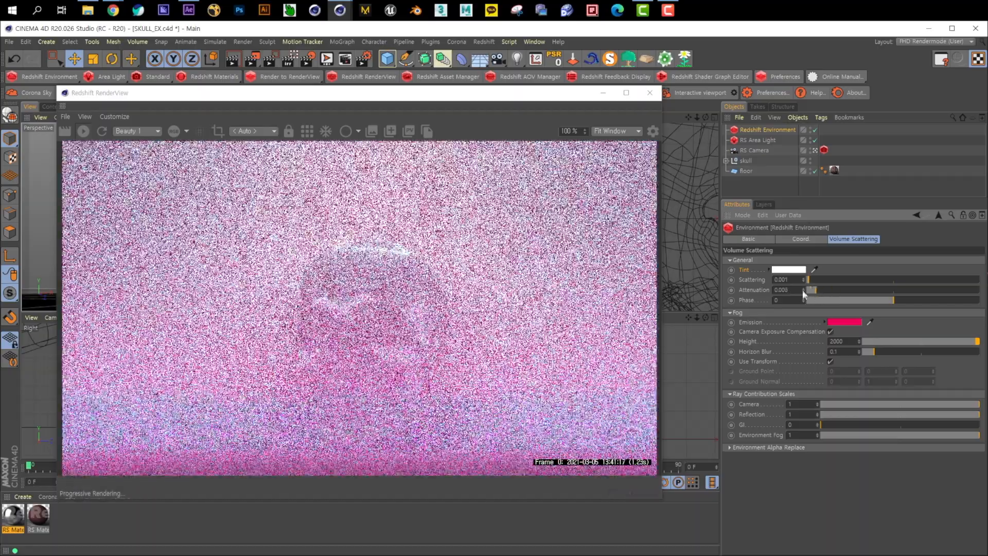
double_click(798, 290)
type("0")
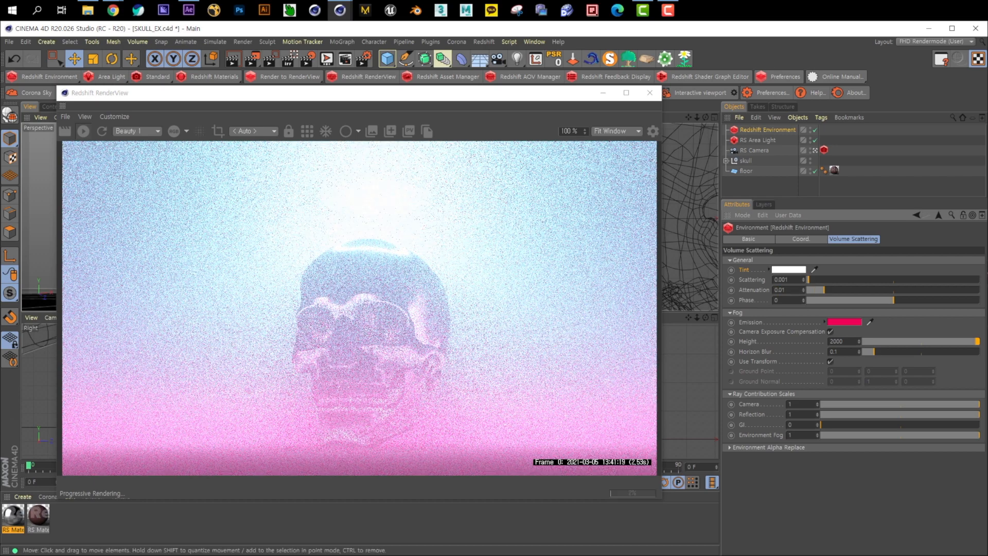
Set the environment's fog Height to 1500, try a Horizon Blur of 1, and settle the Horizon Blur at 0.5.
type(".01")
key("Return")
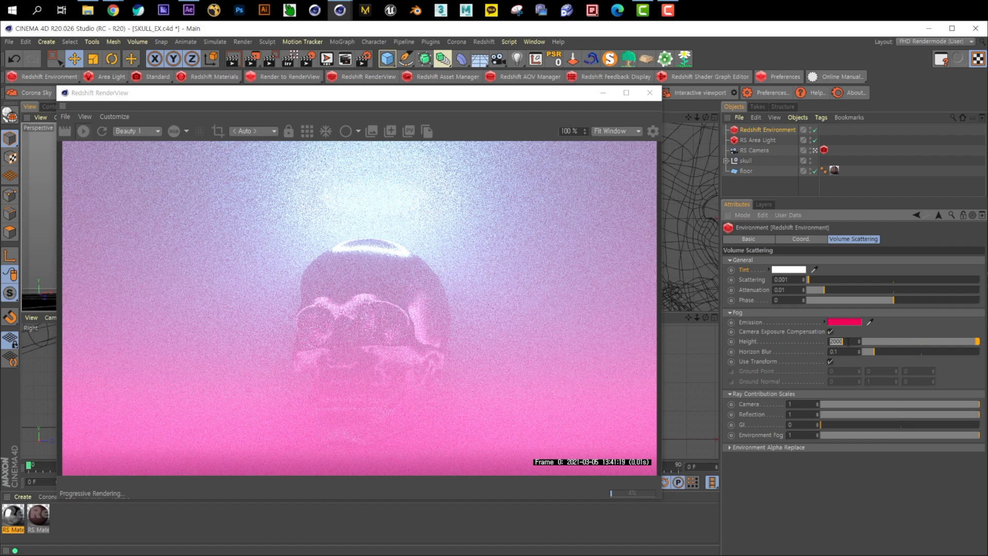
key("Return")
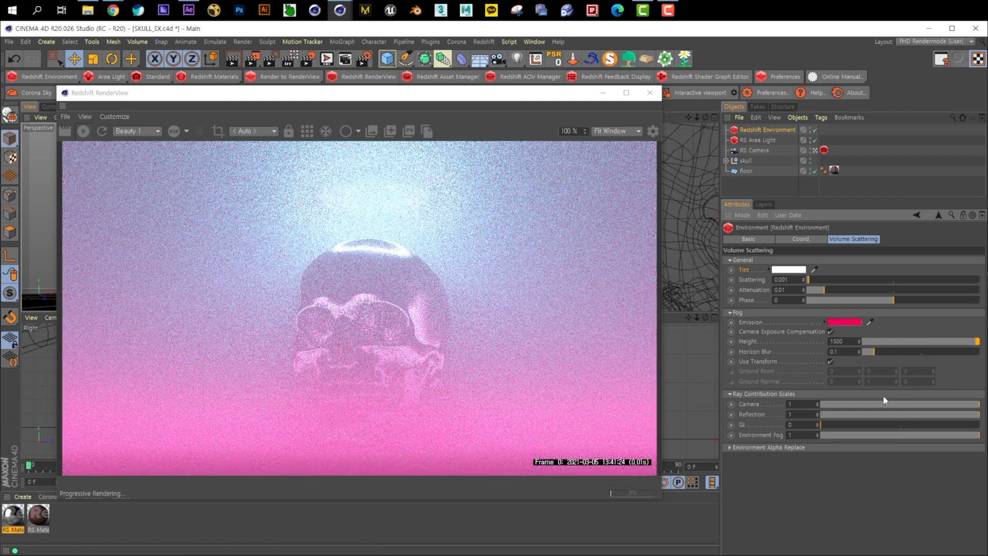
left_click_drag(901, 352, 980, 352)
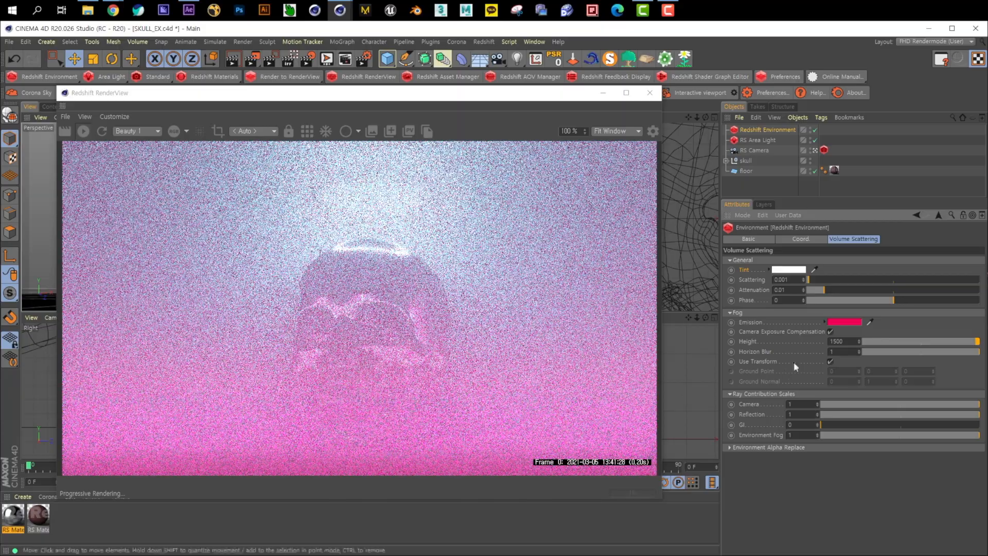
left_click_drag(904, 354, 921, 352)
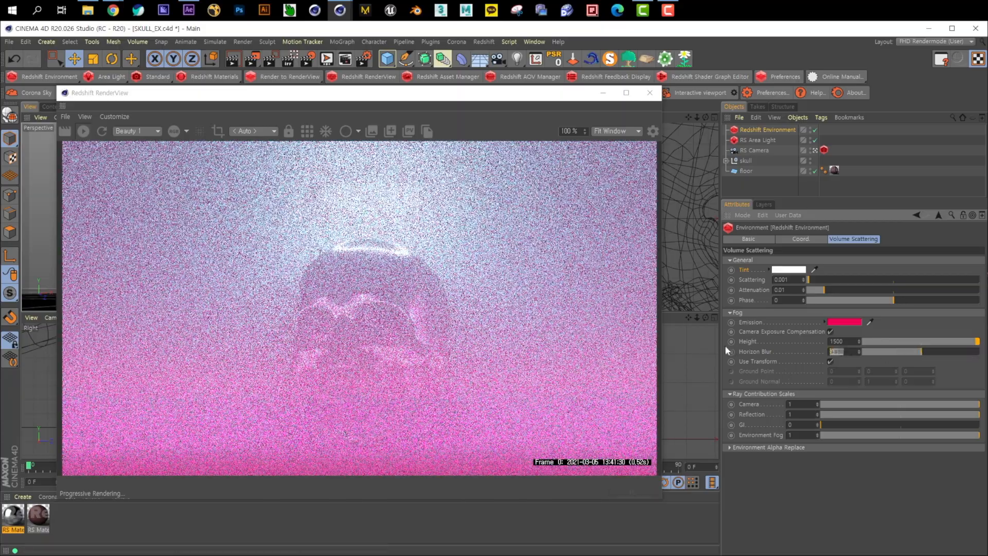
type("0.5")
key("Return")
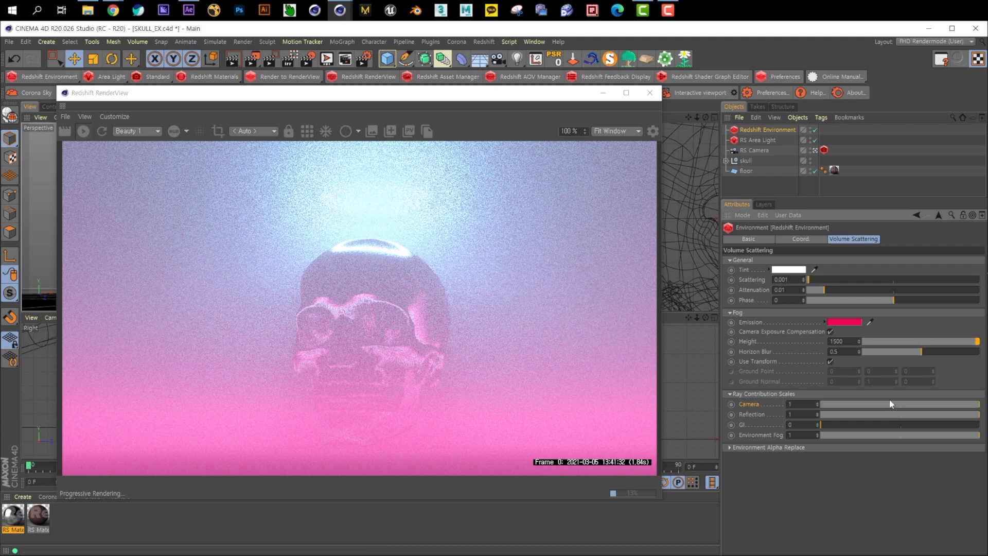
Try the environment's Camera and Reflection contribution scales at 0 one after the other, restoring each to 1.
left_click_drag(869, 405, 729, 411)
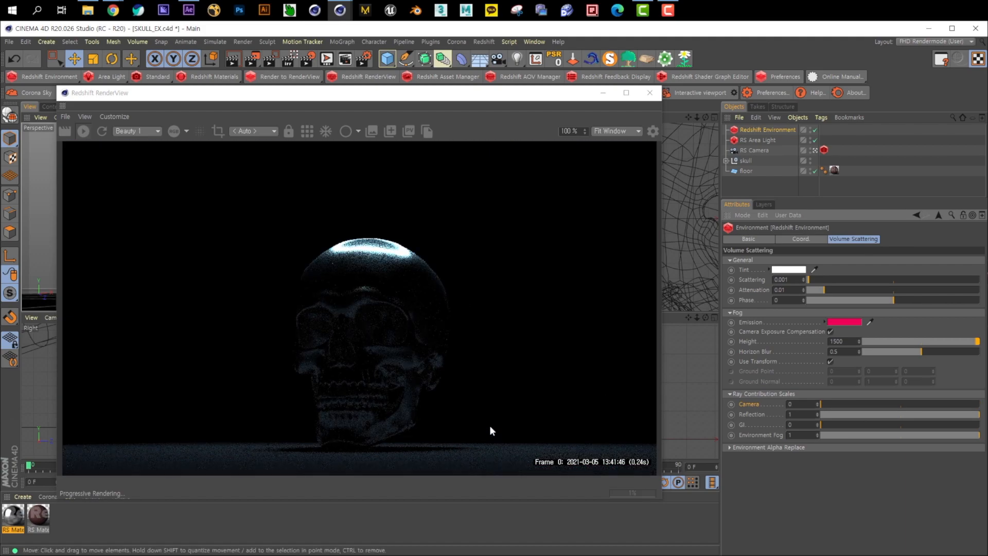
left_click(872, 405)
left_click_drag(931, 403, 986, 408)
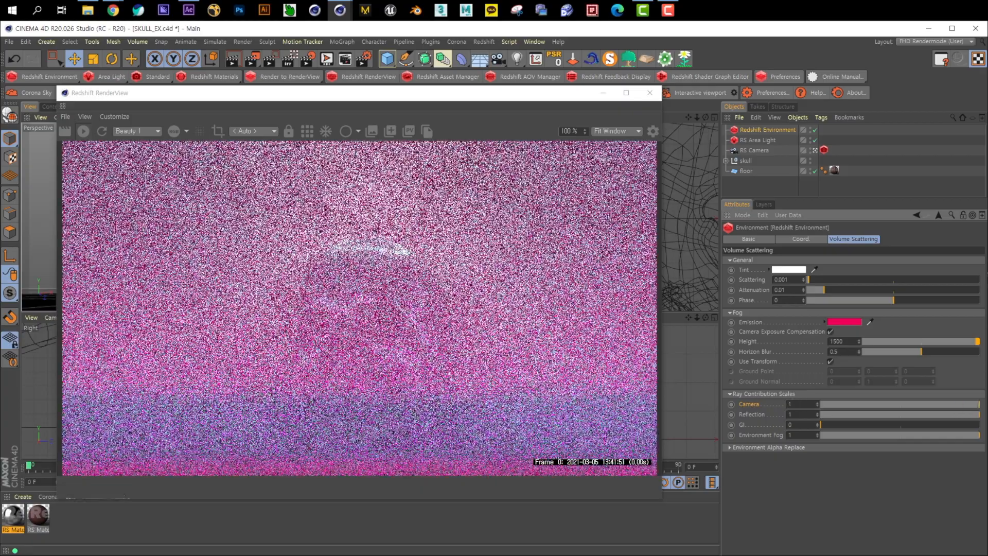
left_click_drag(840, 414, 488, 378)
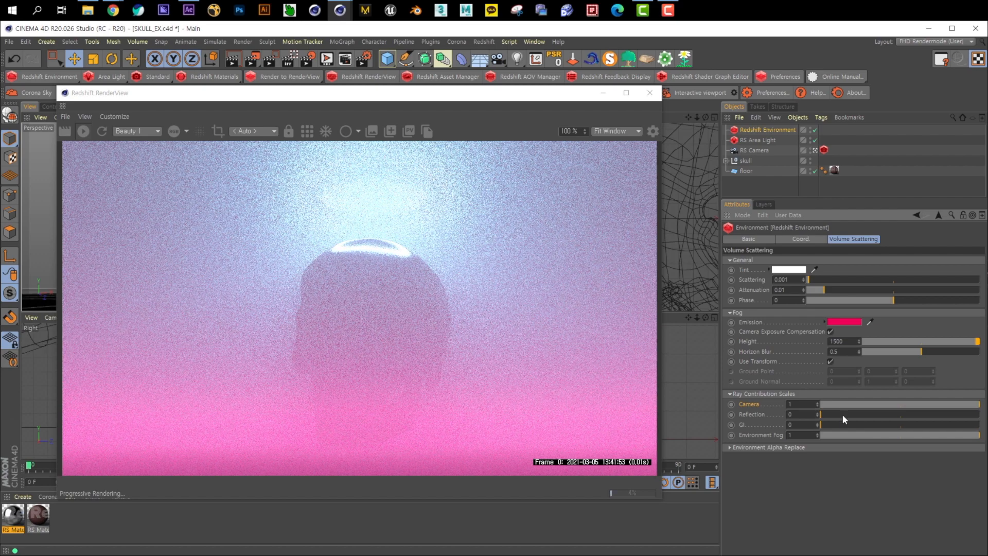
left_click_drag(842, 415, 979, 415)
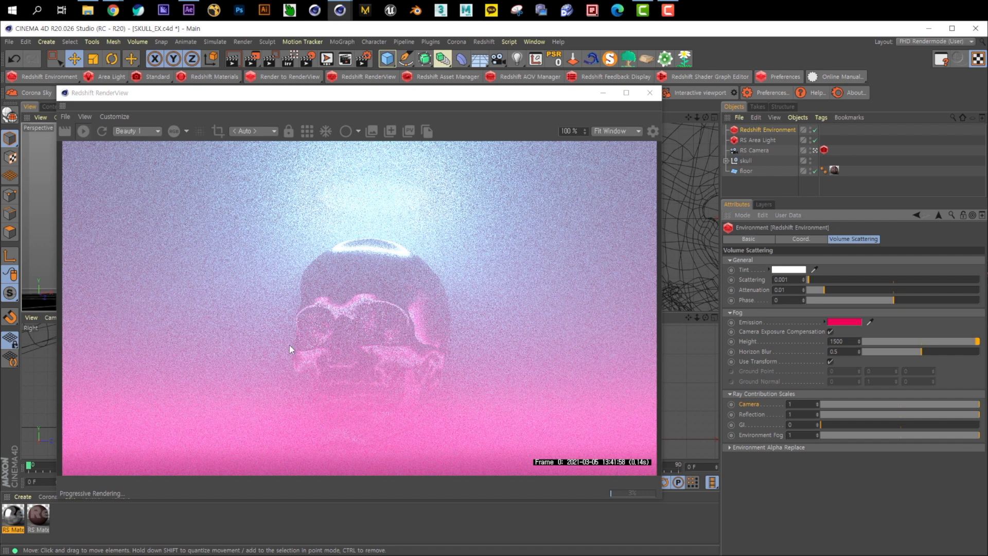
Set Redshift's Secondary GI Engine to Brute Force in the render settings.
left_click(363, 59)
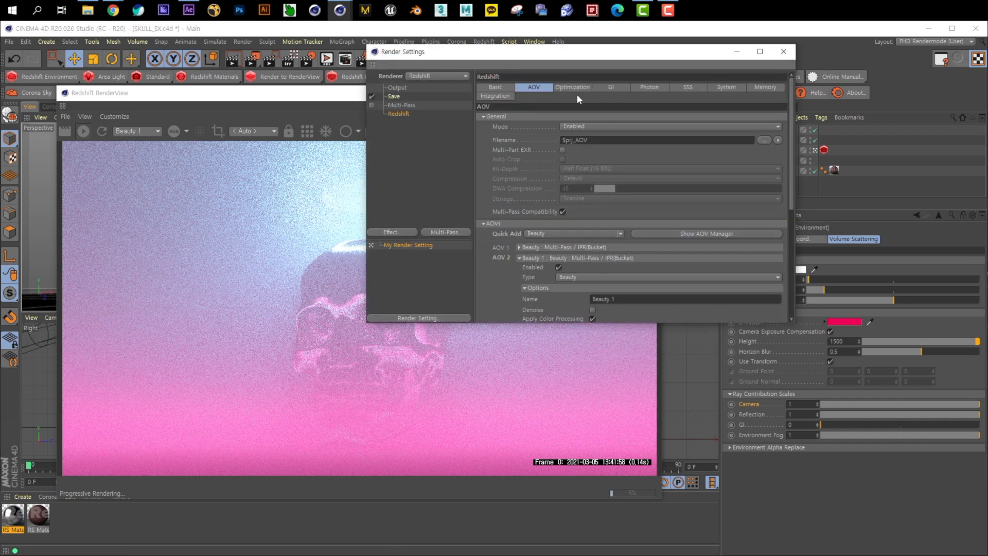
left_click(573, 87)
left_click(611, 87)
left_click(588, 136)
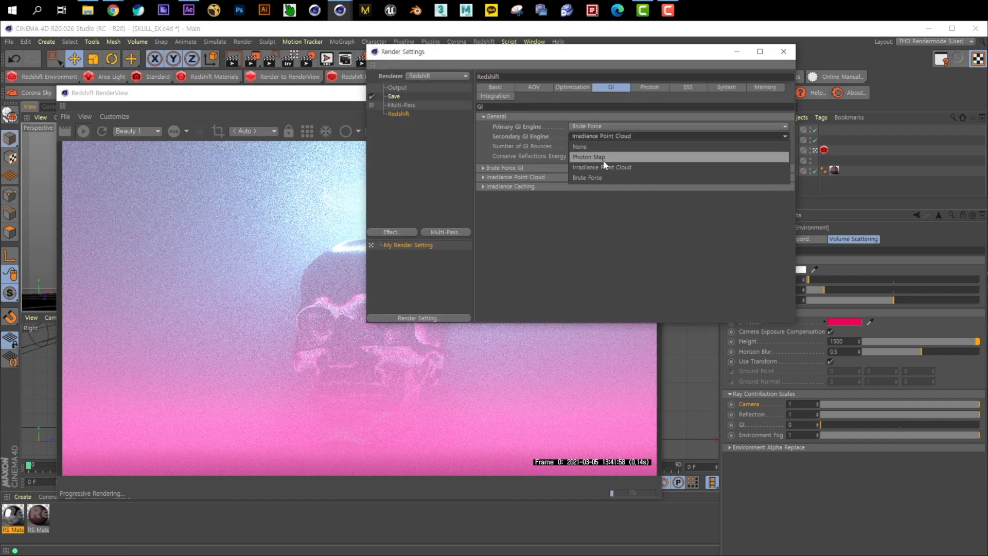
left_click(606, 177)
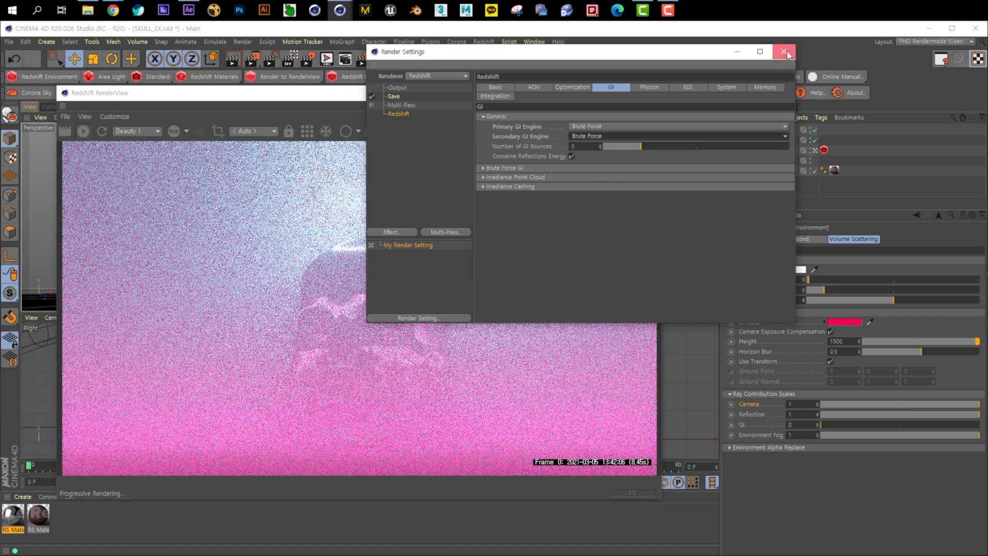
left_click(783, 51)
Set the environment's GI contribution scale to 1 after comparing it with 0, and test Environment Fog at 0 before restoring it to 1.
left_click_drag(847, 424, 979, 425)
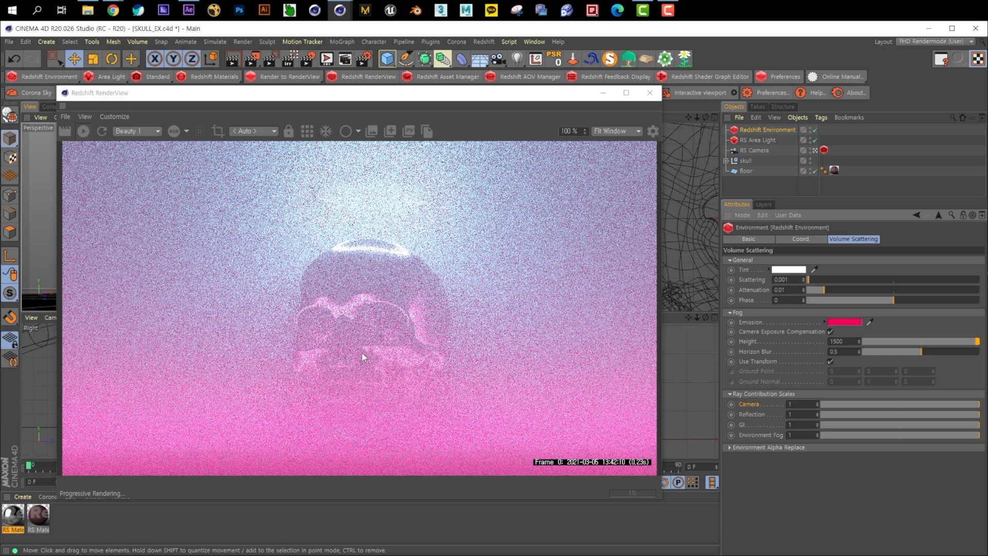
left_click_drag(849, 425, 821, 425)
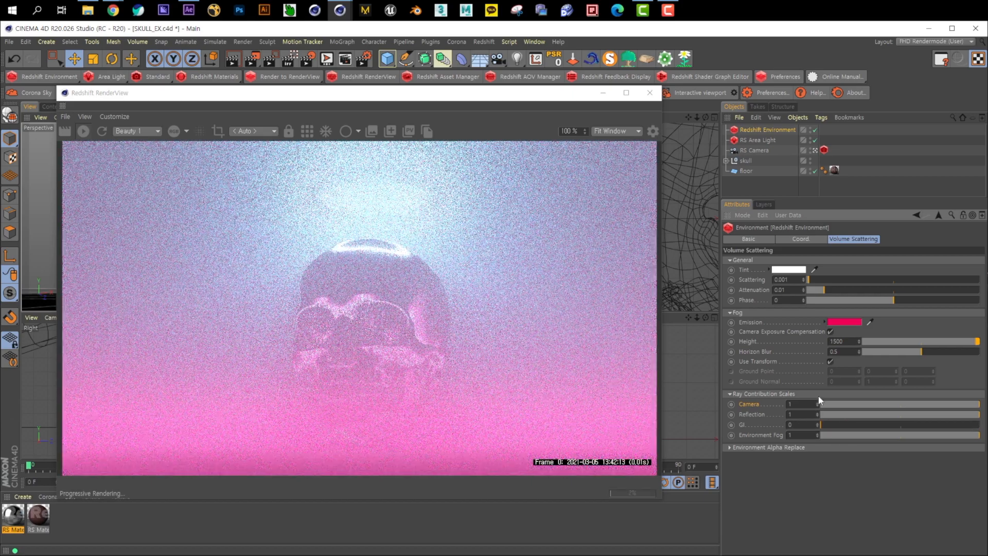
left_click_drag(851, 423, 983, 423)
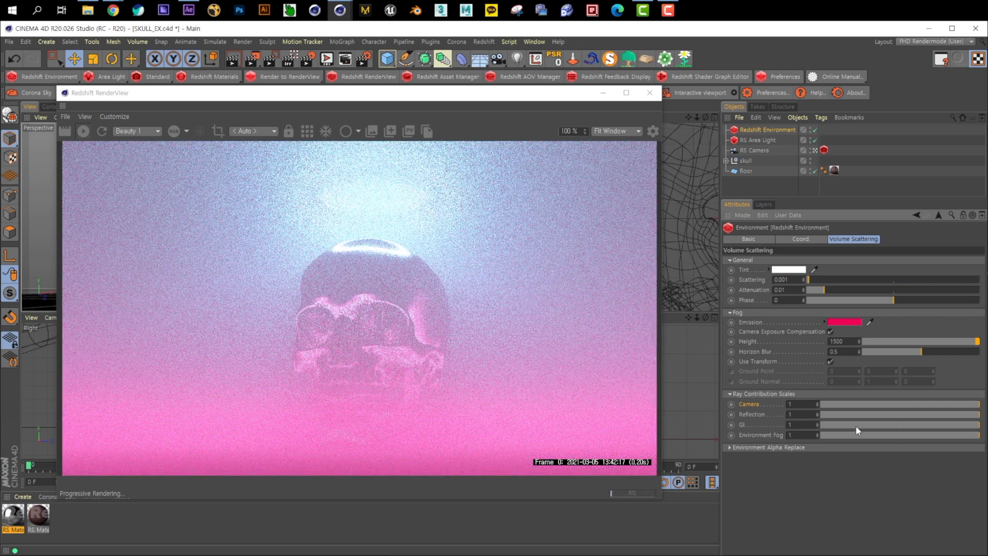
left_click_drag(831, 433, 680, 436)
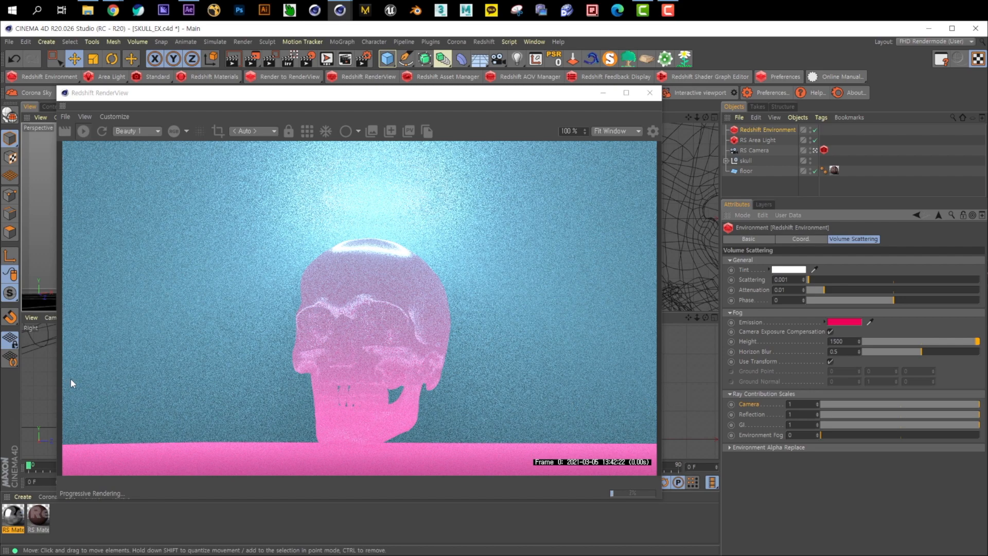
left_click_drag(832, 434, 899, 426)
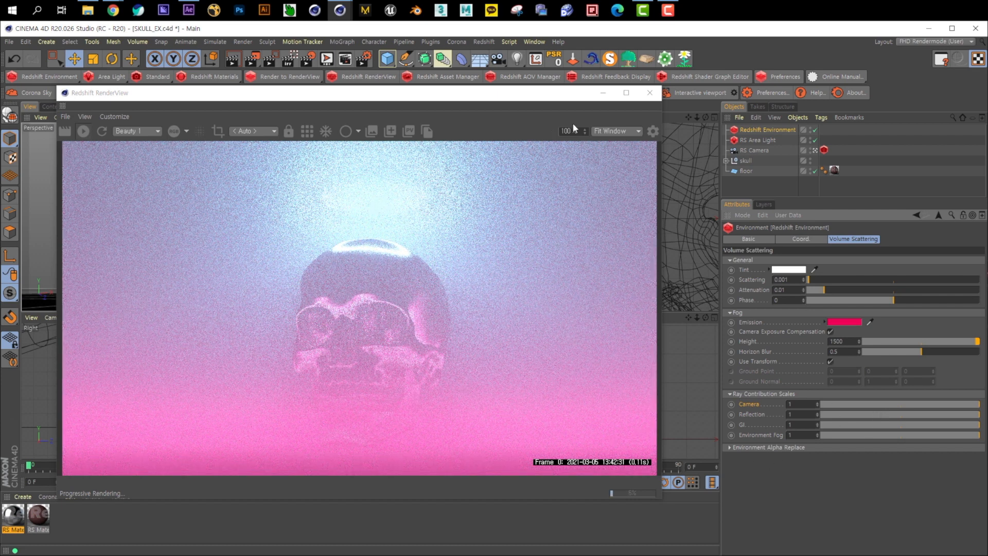
Raise the ring light torus slightly higher above the skull in the perspective view.
left_click(770, 139)
left_click_drag(558, 95, 615, 263)
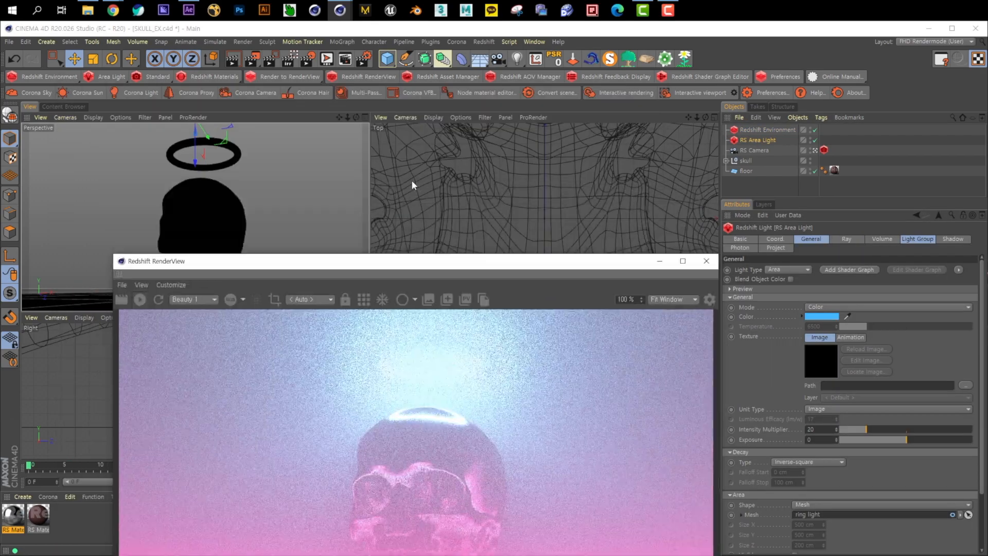
left_click(200, 147)
left_click_drag(201, 147, 202, 137)
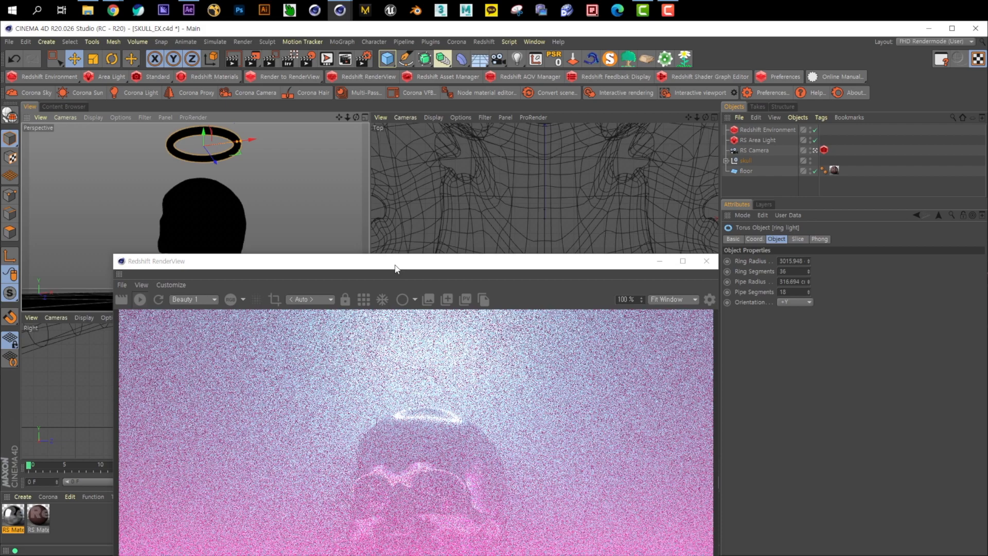
left_click_drag(395, 268, 326, 181)
Make the area light's ring mesh visible in the render.
left_click(756, 140)
scroll(771, 360, "down", 2)
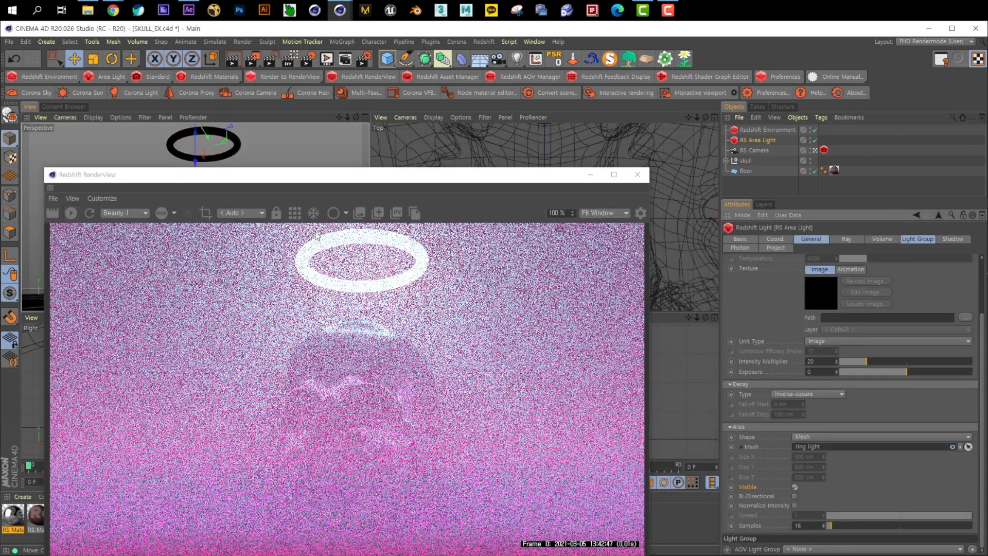
left_click_drag(382, 175, 414, 120)
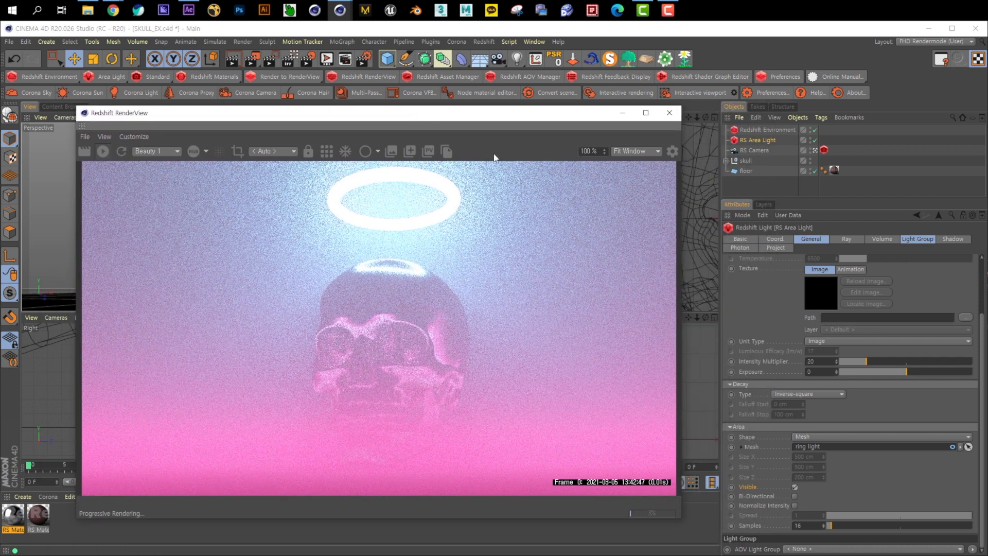
Try a fog Height of 1000 on the Redshift Environment and settle the Height at 2000.
left_click(767, 128)
left_click(846, 341)
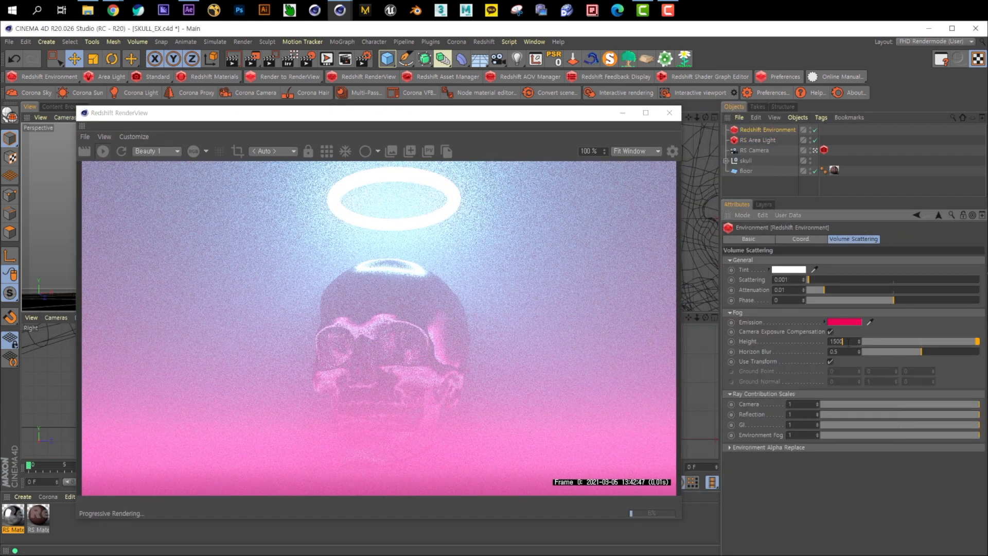
type("25")
key("Return")
double_click(847, 343)
type("1000")
key("Return")
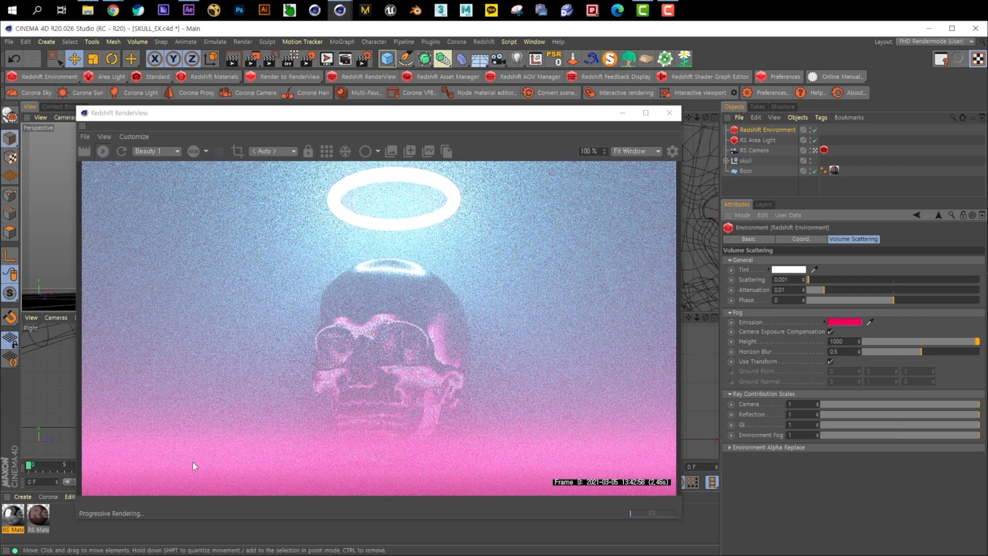
double_click(836, 341)
type("2000")
key("Tab")
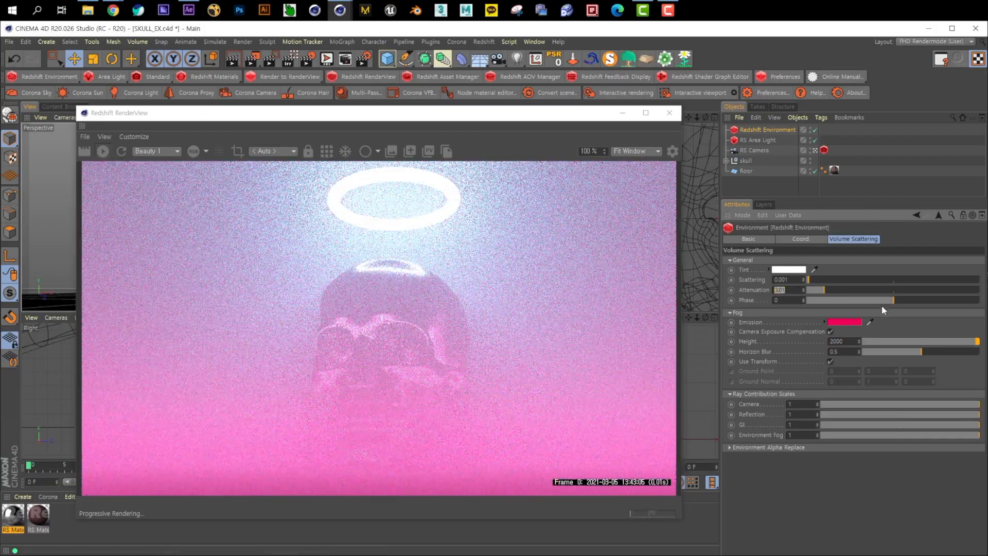
Reduce the environment's Attenuation to 0.006.
left_click(867, 290)
left_click_drag(872, 292, 815, 291)
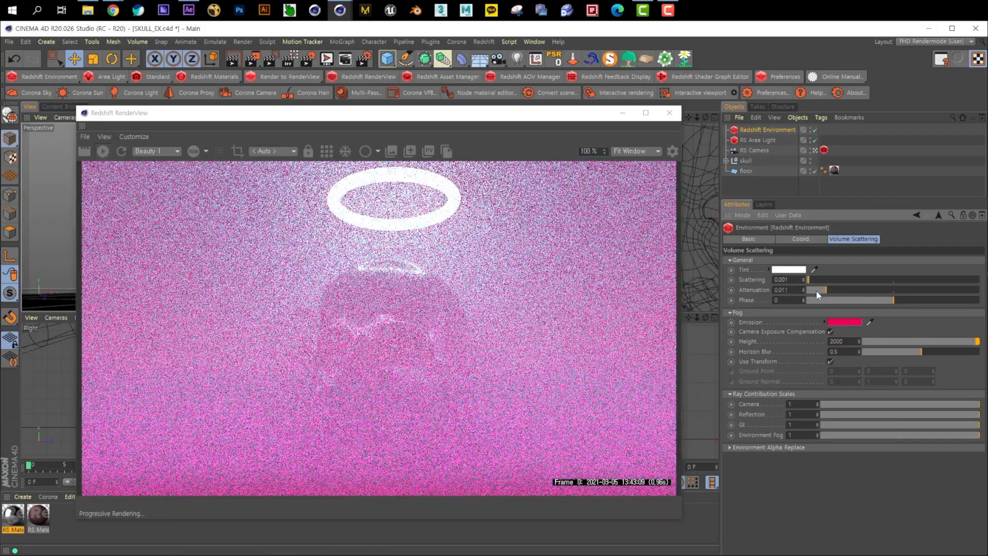
left_click_drag(816, 290, 818, 295)
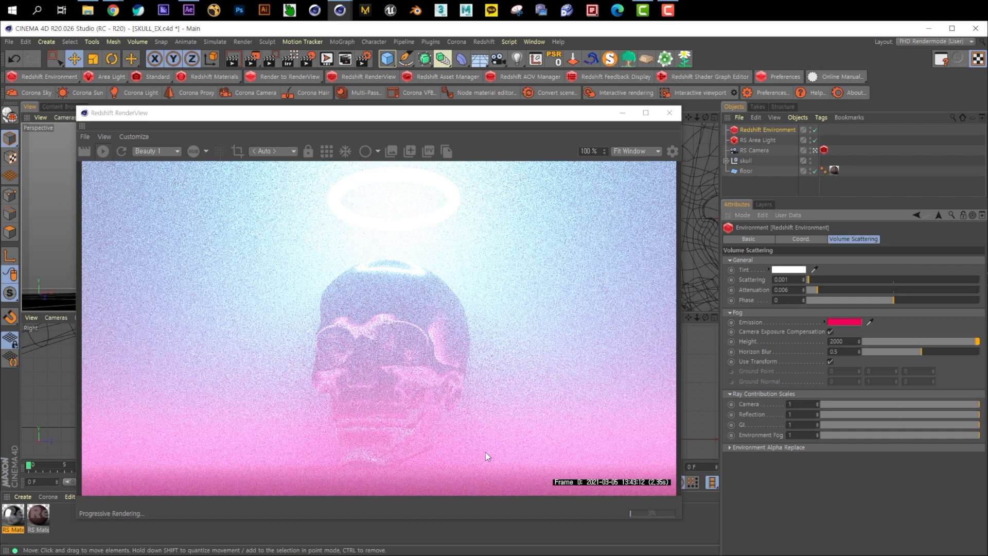
Try environment Phase values of 1 and -0.831, and reset the Phase to 0.
left_click_drag(897, 301, 986, 304)
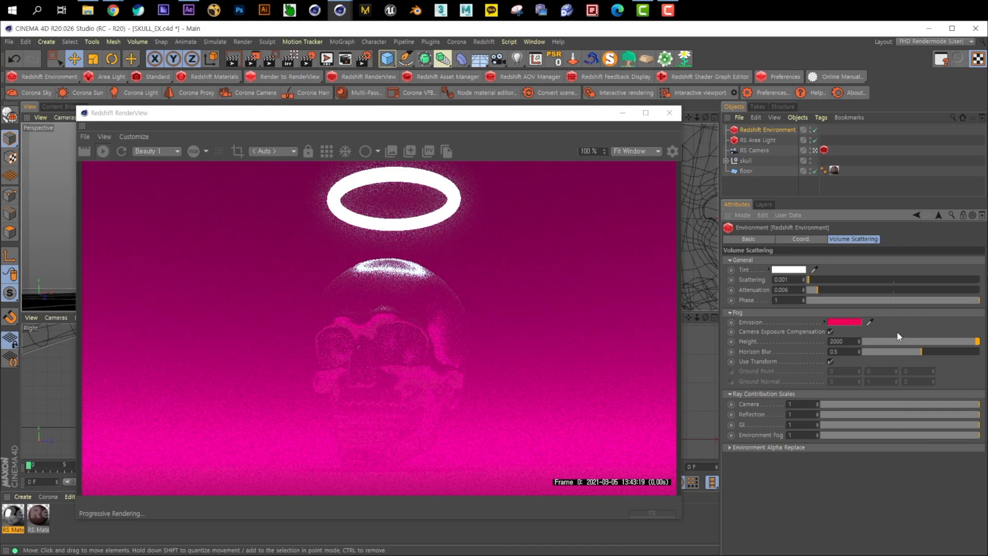
left_click(821, 302)
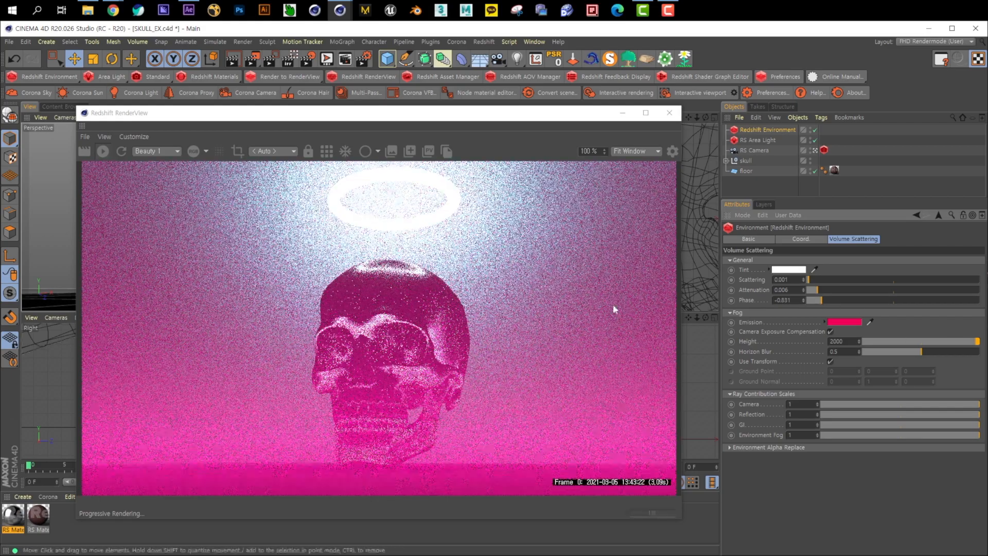
double_click(782, 300)
type("0")
key("Return")
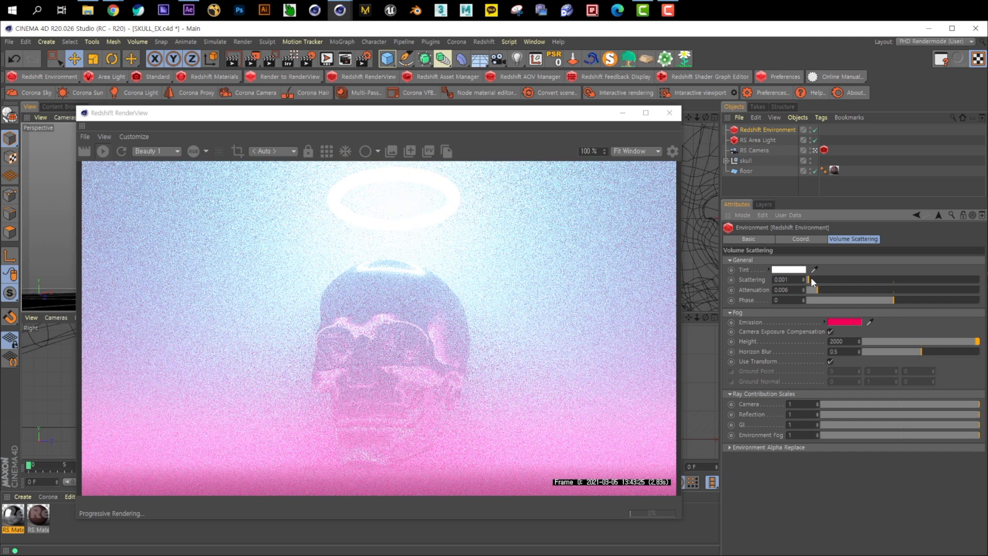
Set the area light's Exposure to -1 and its Intensity Multiplier to 8 after trying an intensity of 5.
left_click_drag(558, 117, 568, 120)
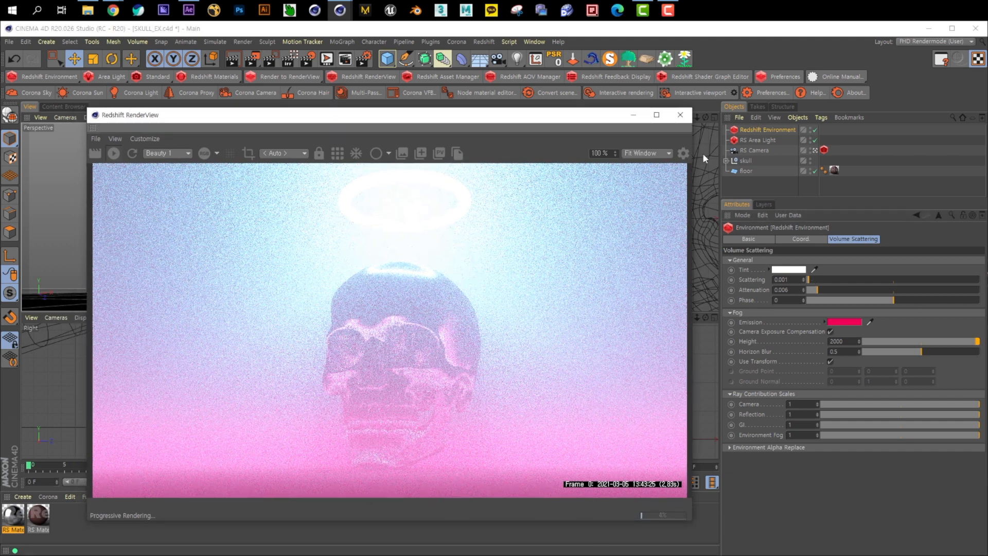
left_click(755, 140)
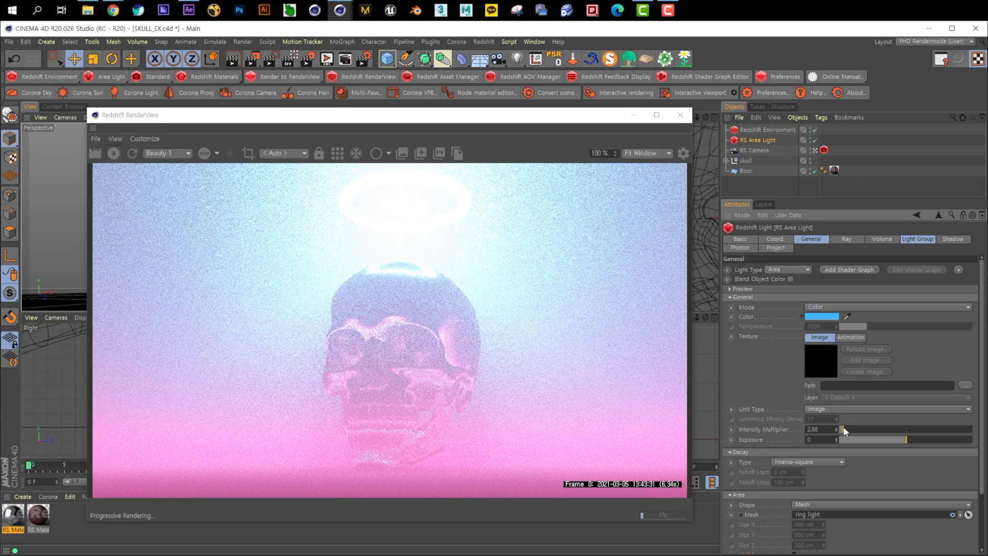
left_click_drag(844, 431, 853, 431)
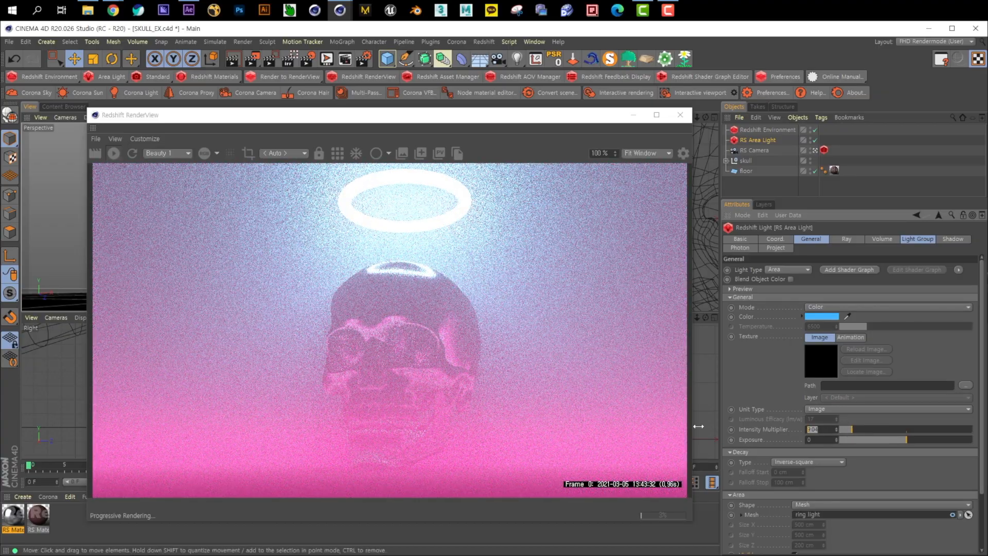
type("5")
key("Return")
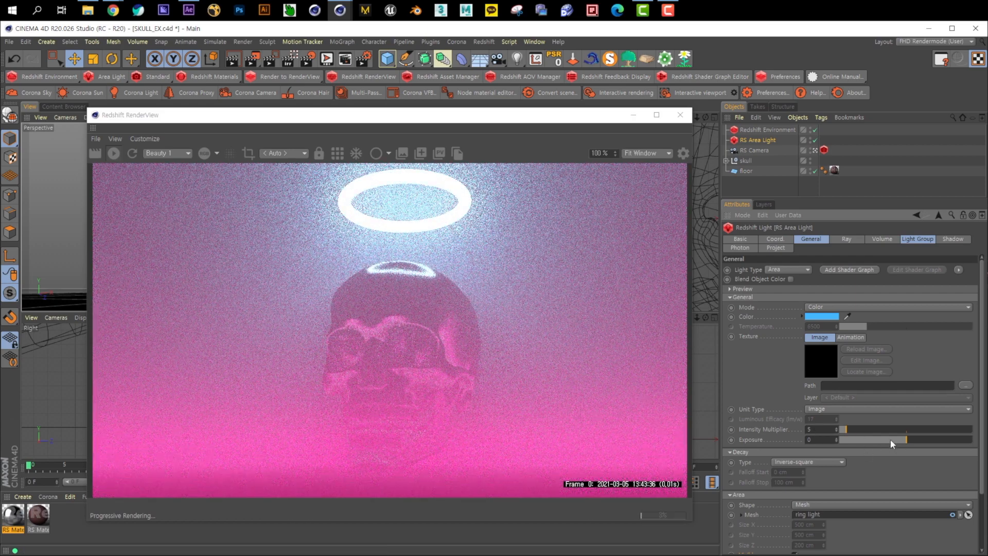
left_click(820, 439)
type("-1")
key("Return")
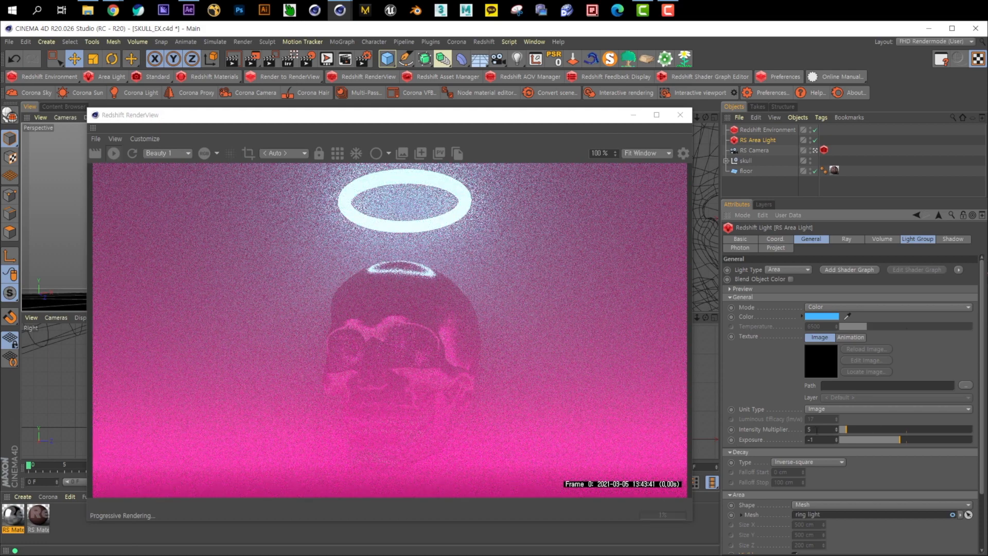
type("8")
key("Return")
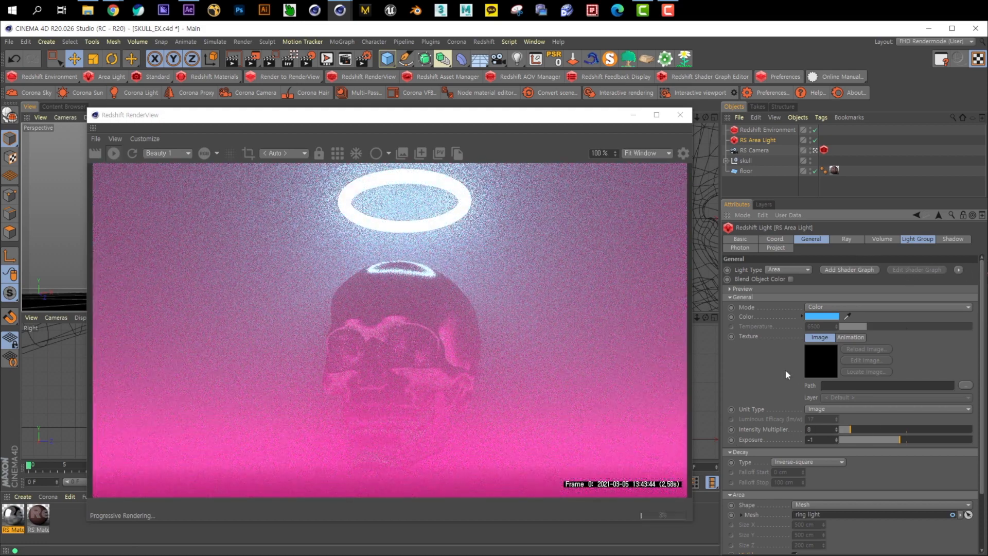
Try a slightly different volume Contribution Scale on the RS Area Light and reset it to 1.
scroll(785, 369, "down", 3)
left_click(882, 239)
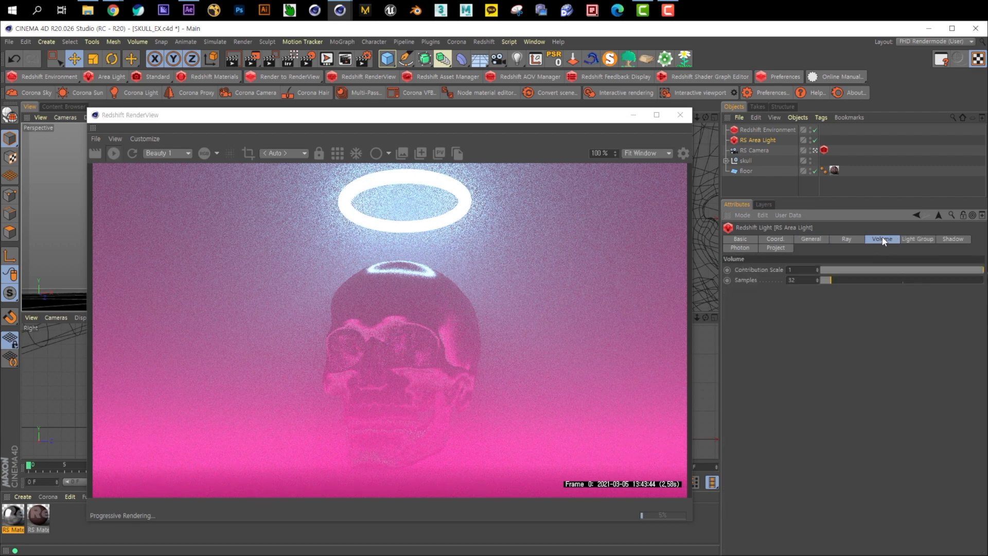
left_click_drag(817, 269, 732, 268)
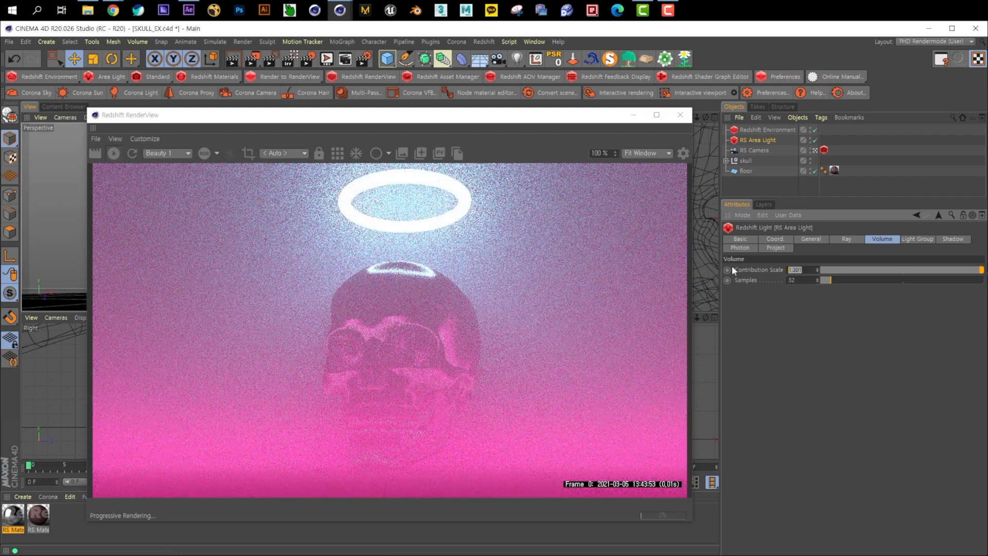
type("1")
key("Return")
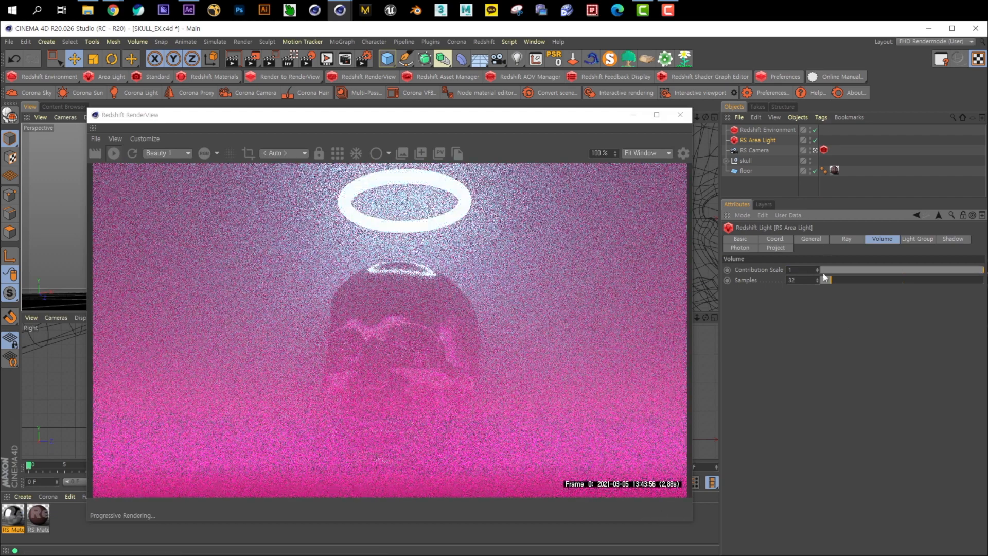
Try Scattering values of 0.01 and 0.05 on the Redshift Environment and settle on 0.005.
left_click(785, 132)
double_click(791, 280)
type(".01")
key("Return")
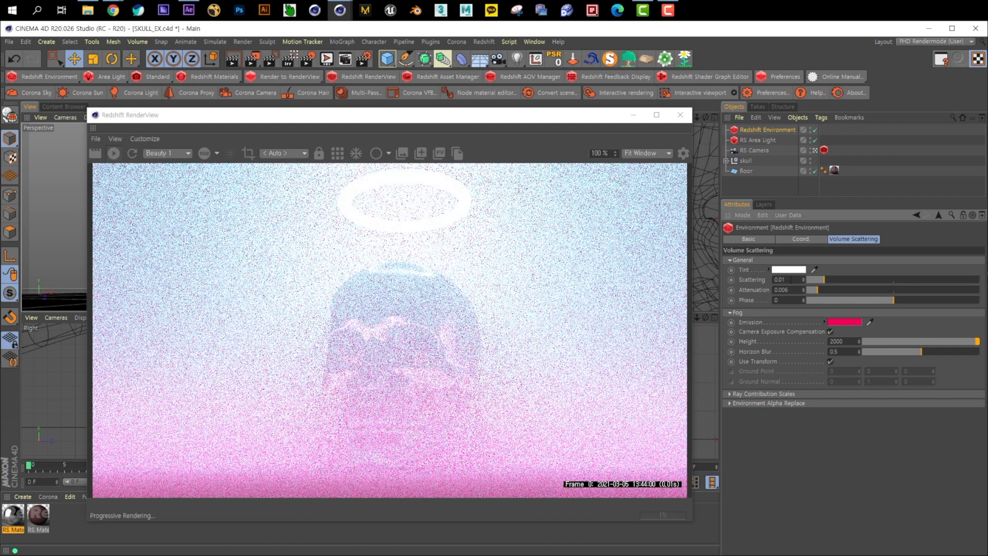
type("0.05")
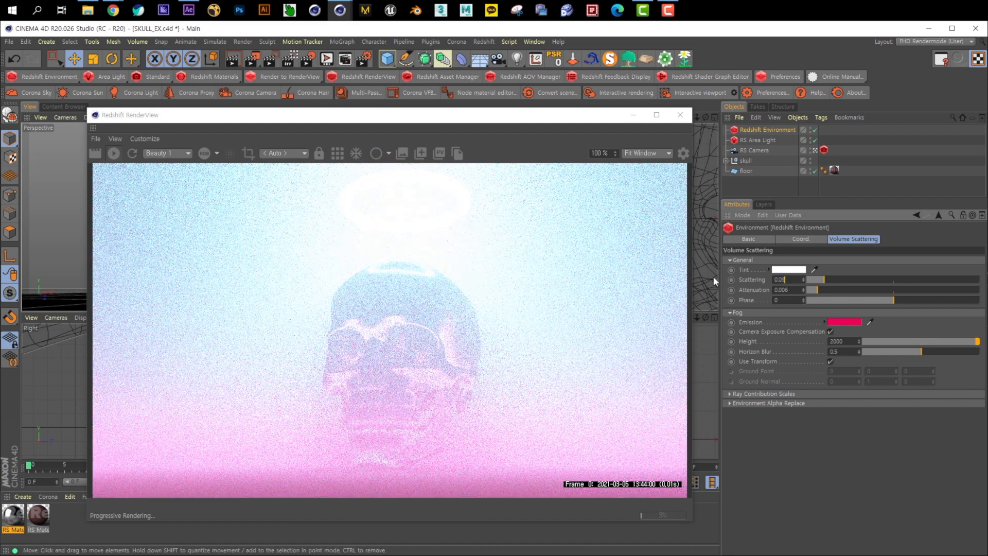
key("Return")
double_click(786, 279)
type("0.005")
key("Return")
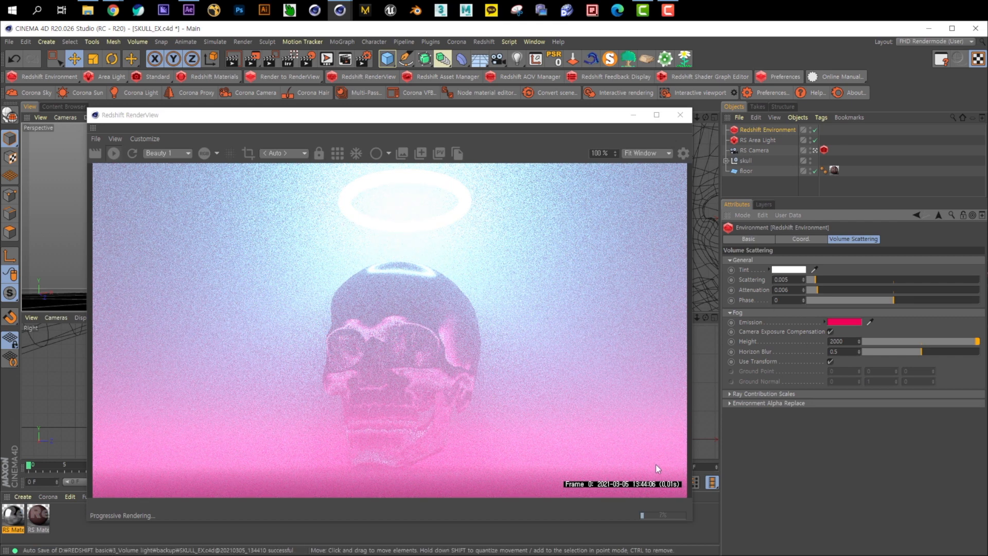
left_click_drag(522, 119, 640, 104)
mouse_move(227, 212)
left_mouse_down("alt")
mouse_move(218, 211)
mouse_move(228, 219)
left_mouse_up("alt")
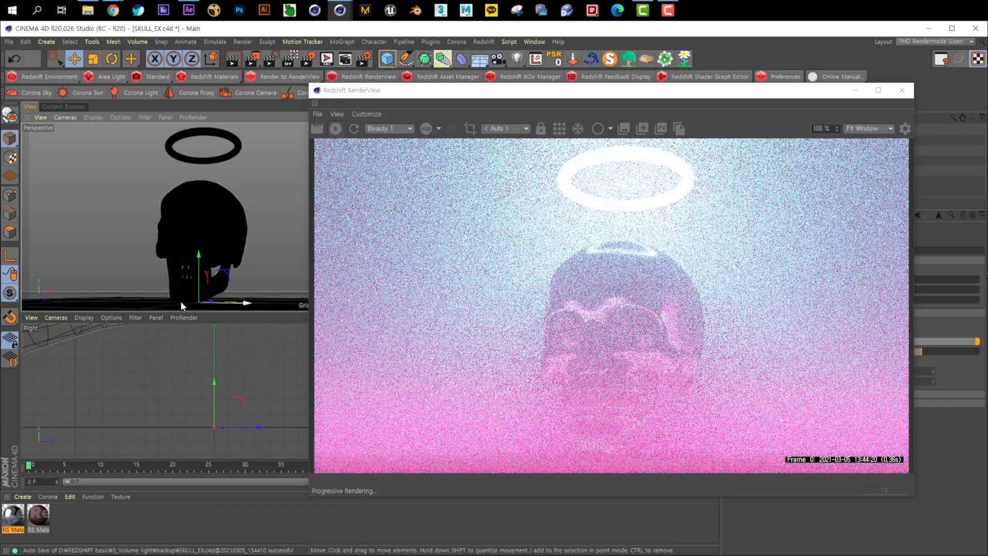
left_click_drag(625, 94, 412, 97)
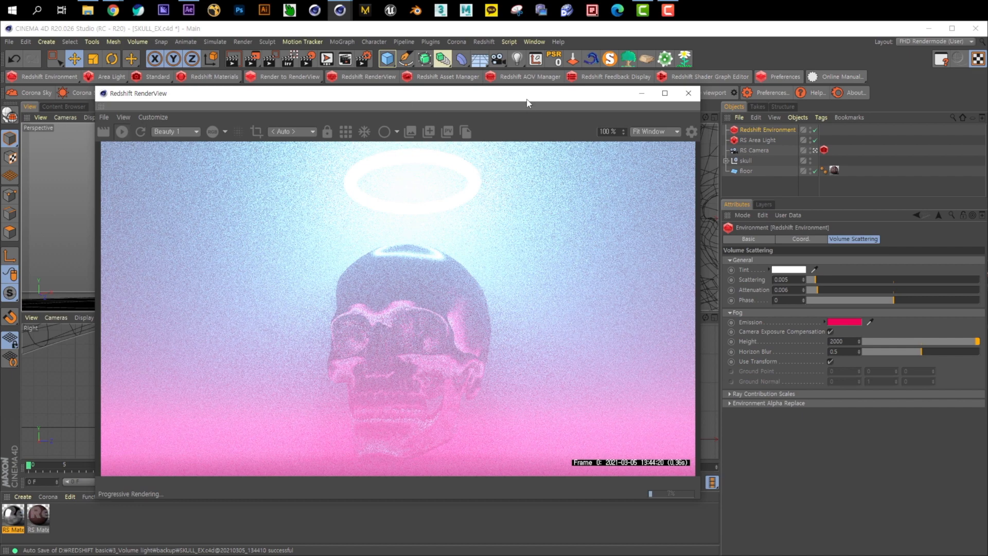
left_click_drag(528, 103, 574, 74)
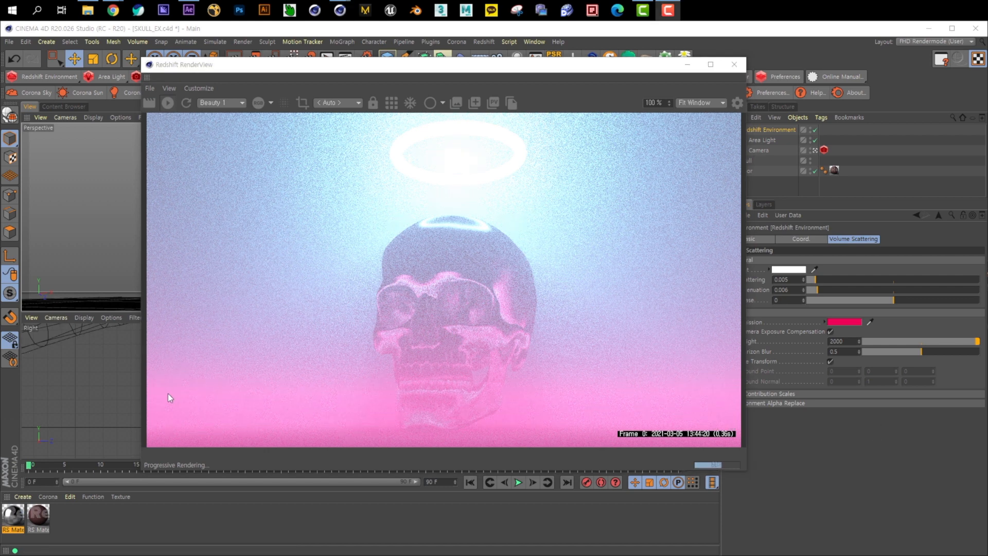
Create a Redshift Noise Volume material and apply it to the Redshift Environment.
left_click(128, 505)
left_click(26, 497)
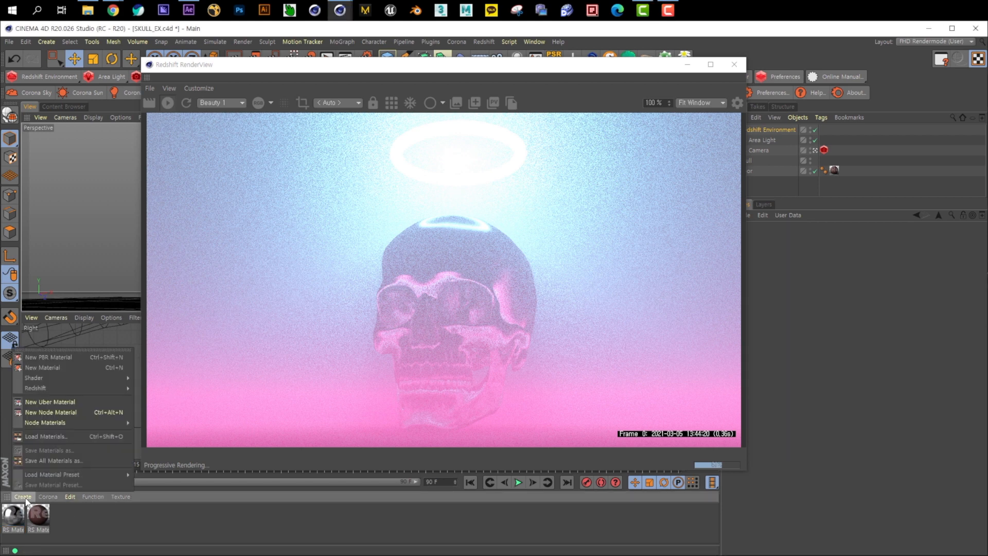
mouse_move(72, 388)
mouse_move(156, 412)
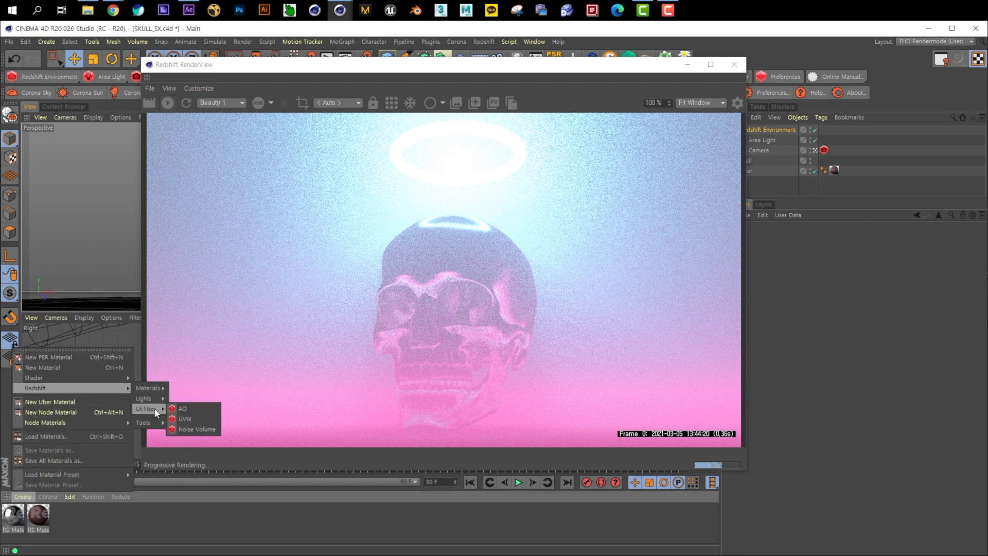
left_click(196, 429)
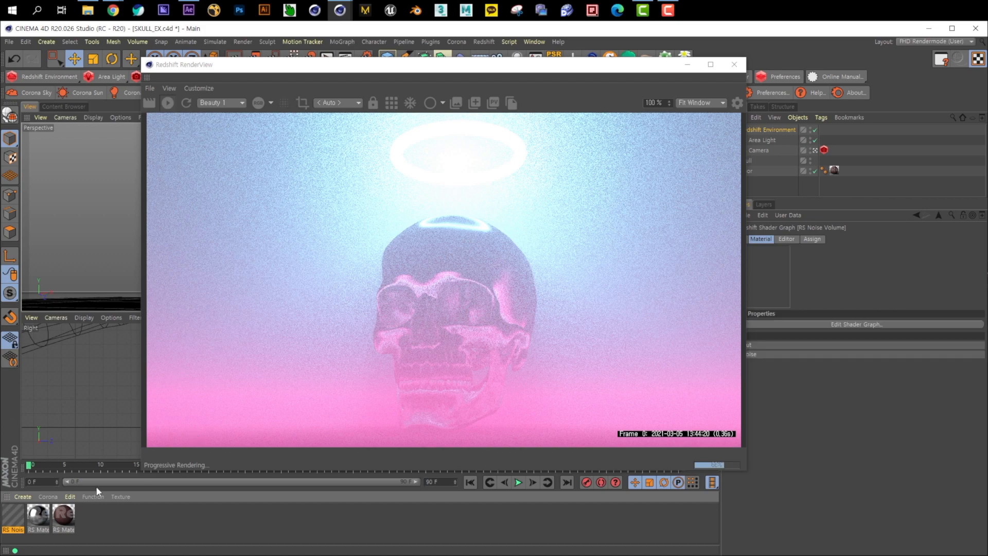
left_click_drag(11, 528, 552, 256)
left_click_drag(786, 127, 786, 128)
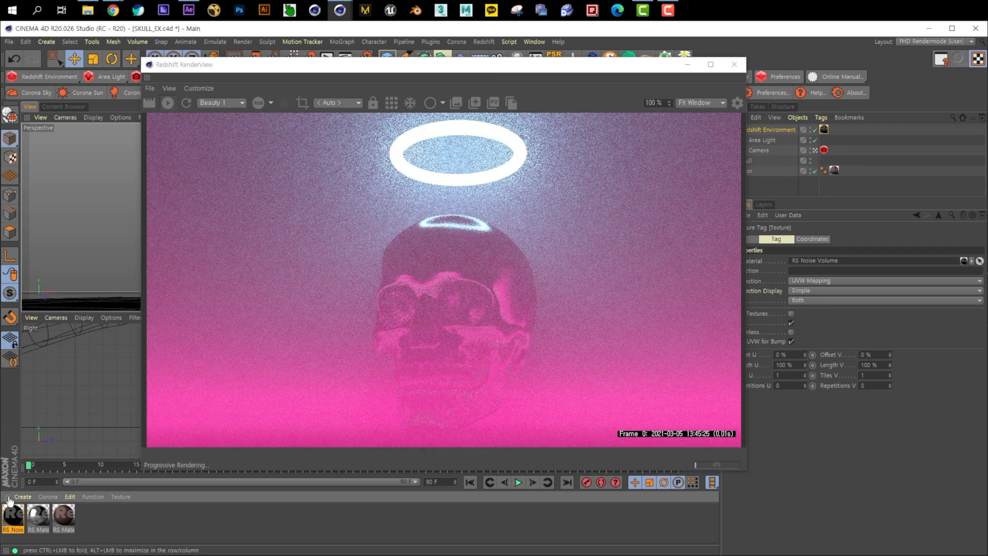
Open the RS Noise Volume shader graph and set the noise to Frequency Scale 5.36, Complexity 9 and Distortion 3.18.
double_click(15, 515)
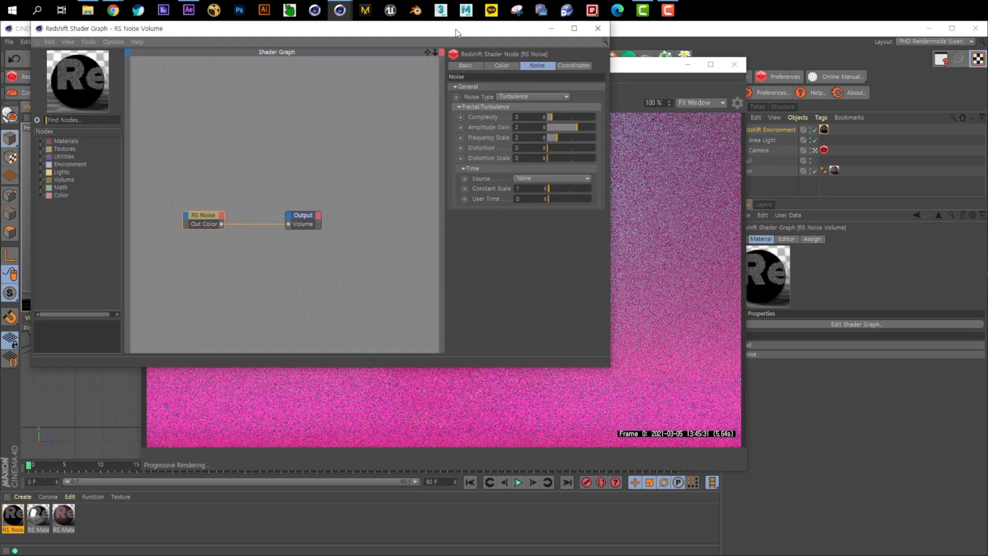
left_click_drag(456, 29, 262, 80)
left_click_drag(514, 67, 700, 74)
left_click_drag(283, 80, 243, 91)
left_click(340, 199)
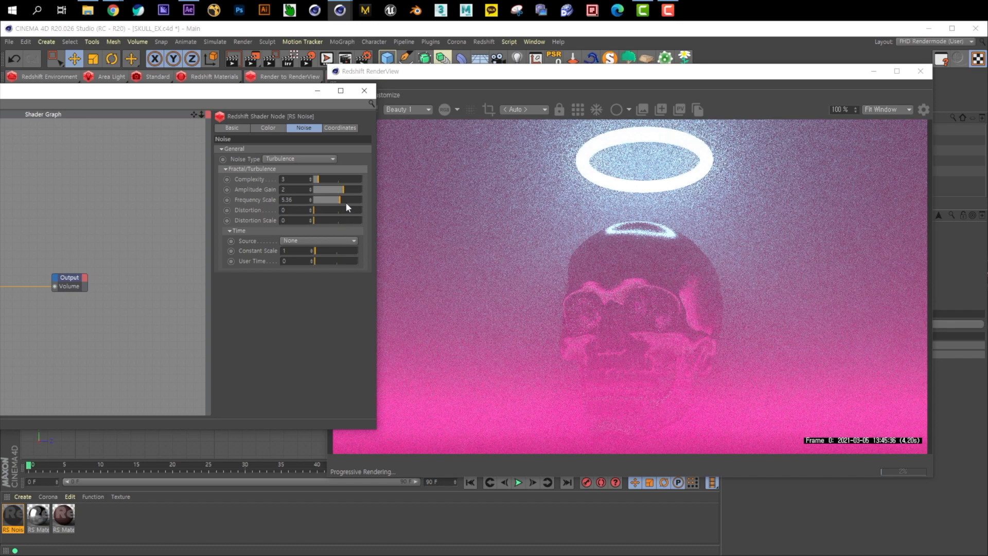
left_click(328, 178)
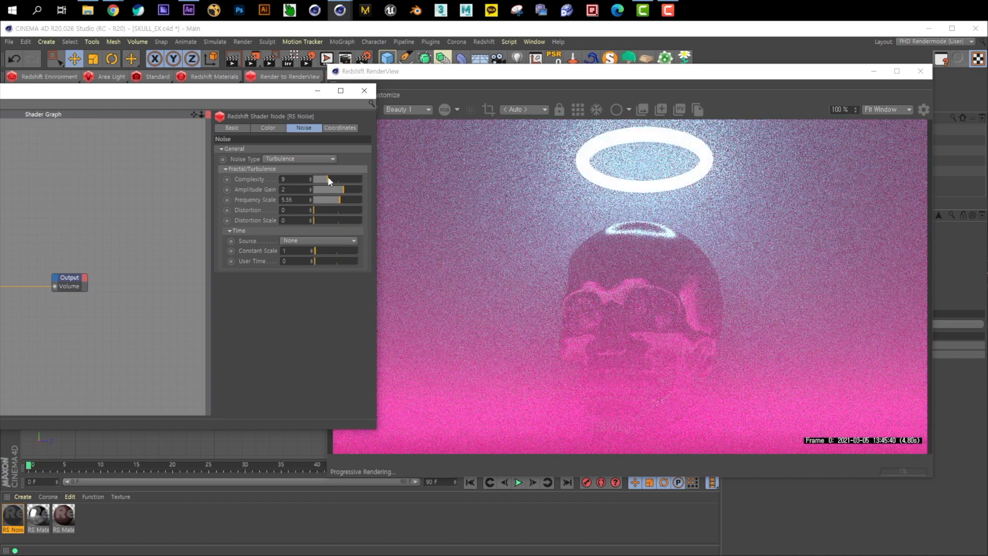
left_click(329, 211)
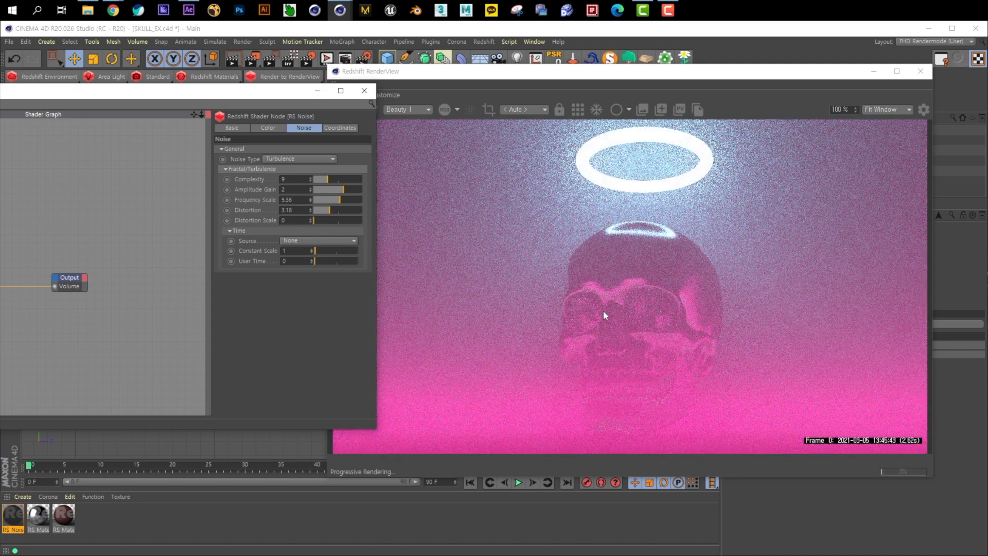
Remove the RS Noise Volume material from the Redshift Environment to compare the render, and reapply it.
left_click_drag(629, 72, 482, 79)
left_click_drag(696, 74, 610, 75)
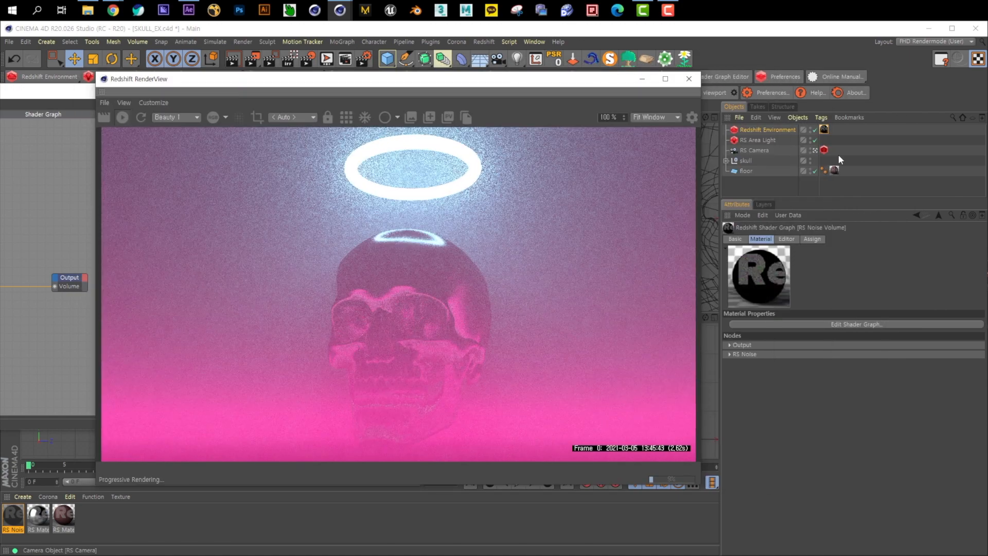
left_click(824, 130)
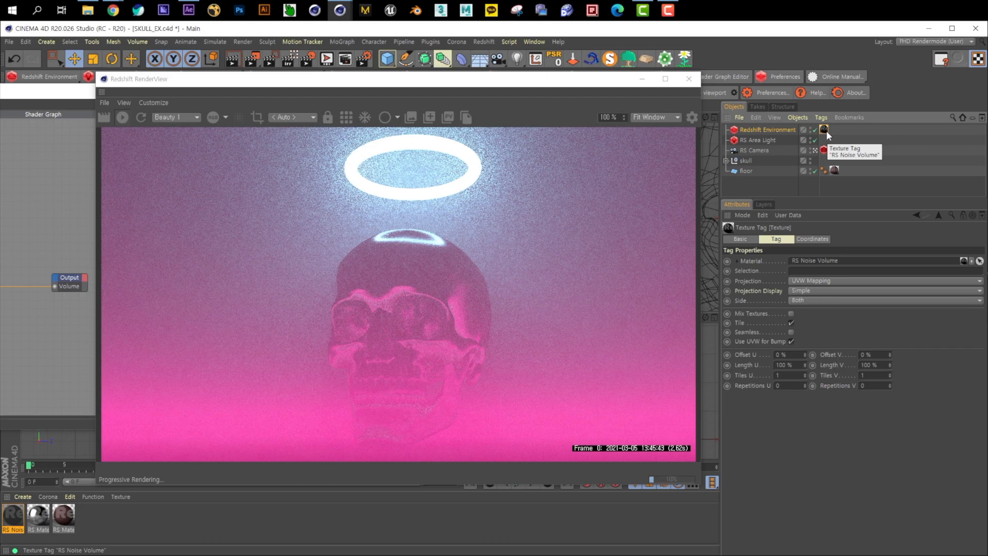
key("Delete")
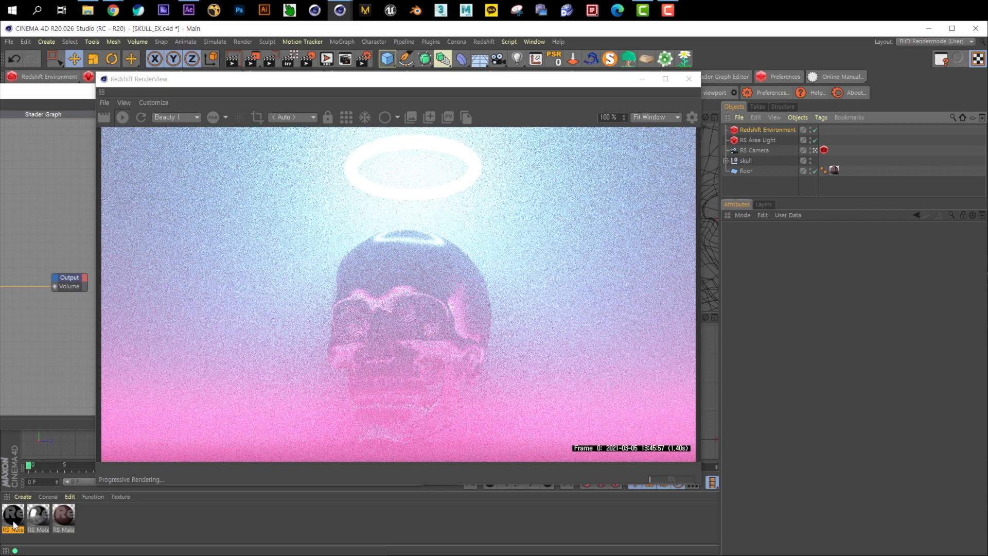
left_click_drag(777, 128, 777, 129)
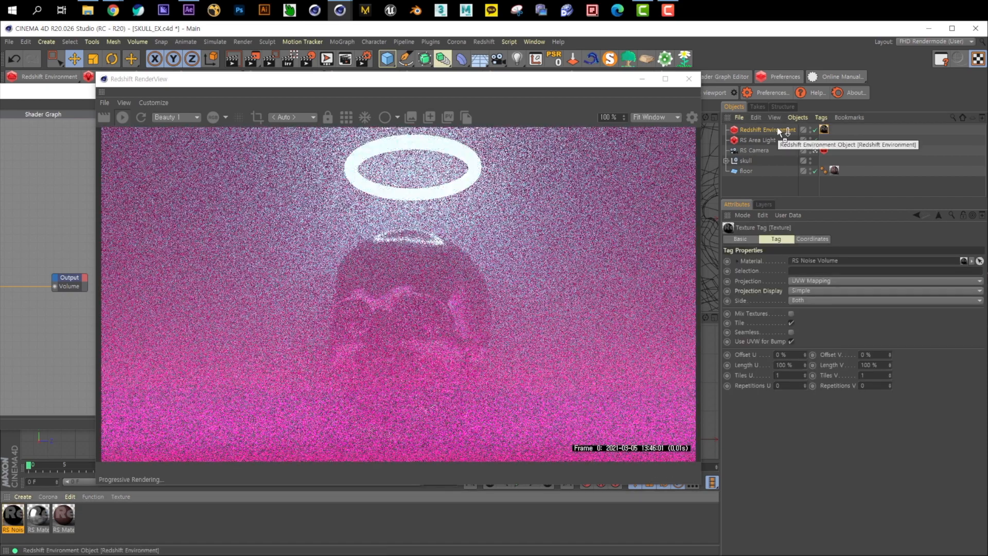
Try an Attenuation of 0.004 on the Redshift Environment and undo the last change.
left_click(787, 131)
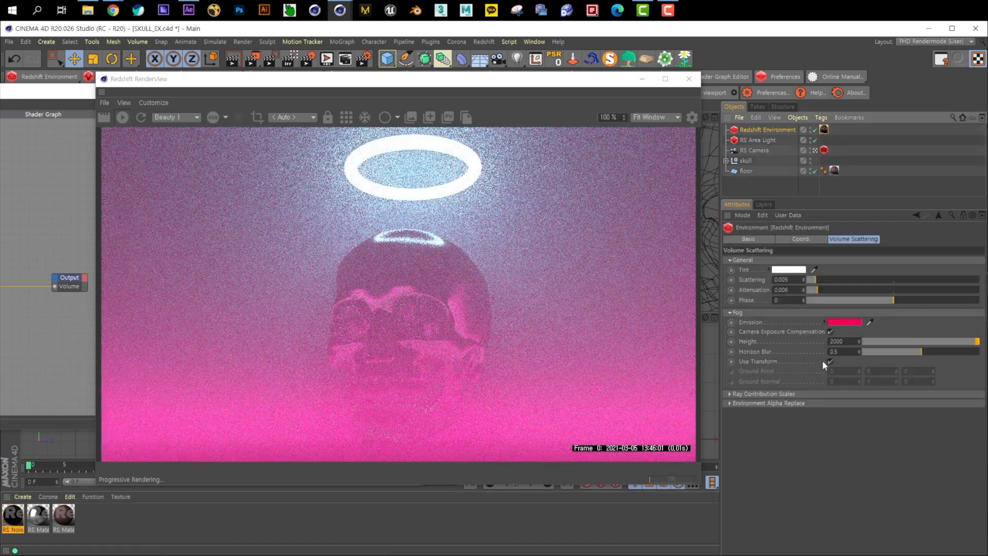
left_click(815, 291)
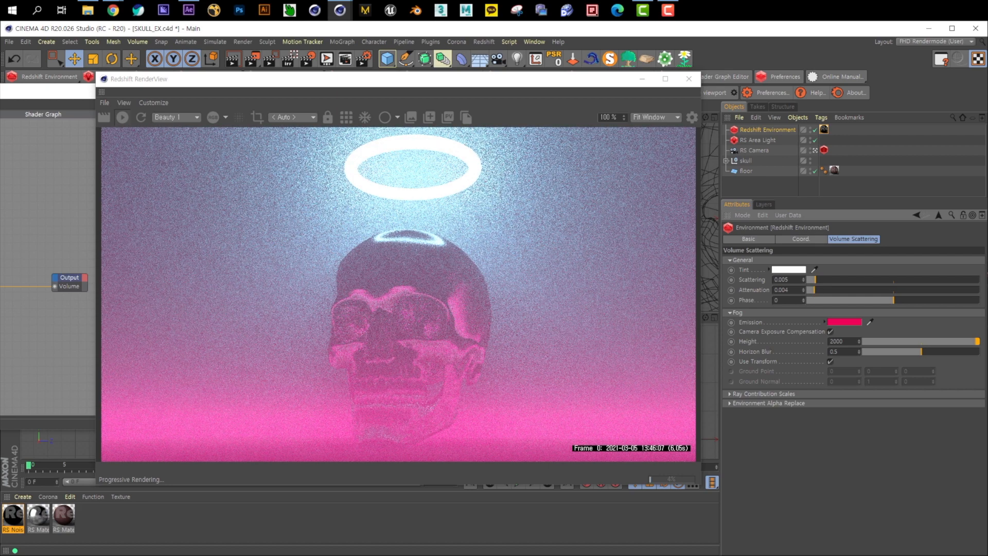
key("ctrl+z")
Reopen the RS Noise Volume shader graph, change the Noise Type to Fractal and lower the Amplitude Gain to -7.6.
double_click(7, 522)
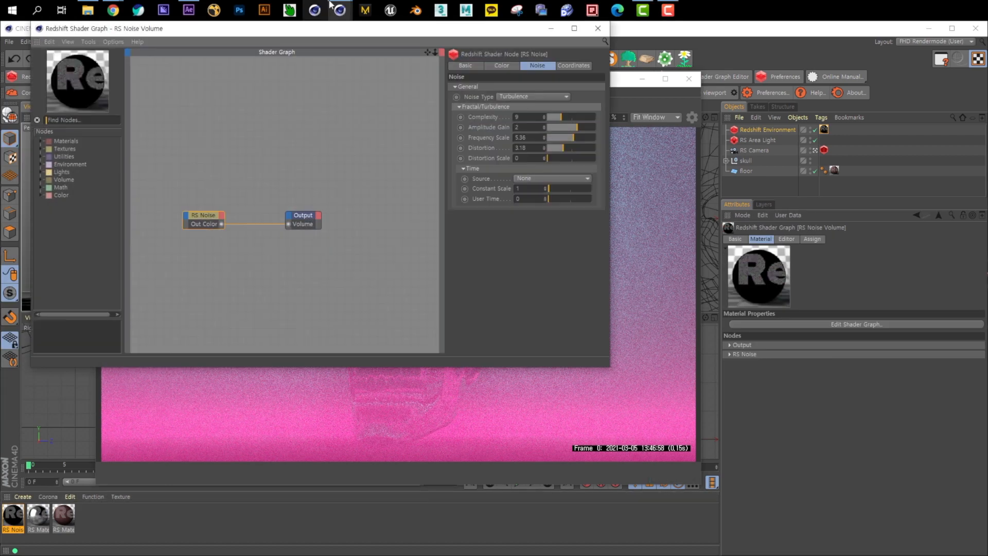
left_click_drag(406, 54, 270, 253)
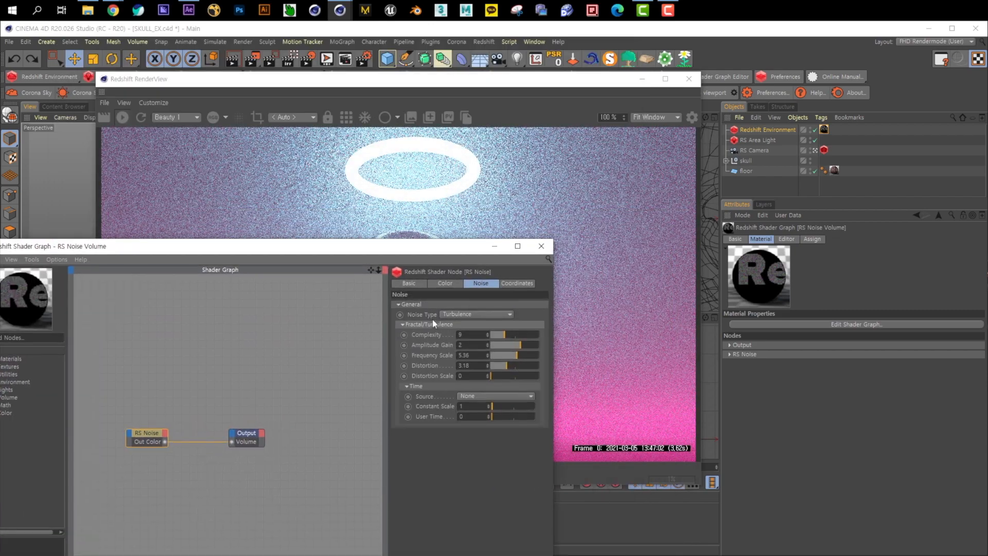
left_click(489, 314)
left_click(474, 324)
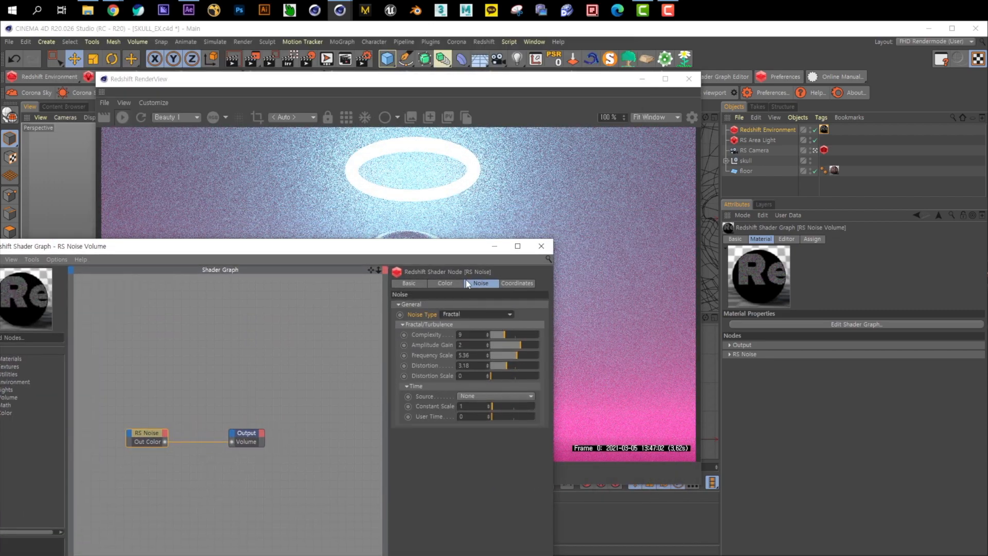
left_click_drag(447, 252, 182, 127)
left_click_drag(256, 221, 242, 218)
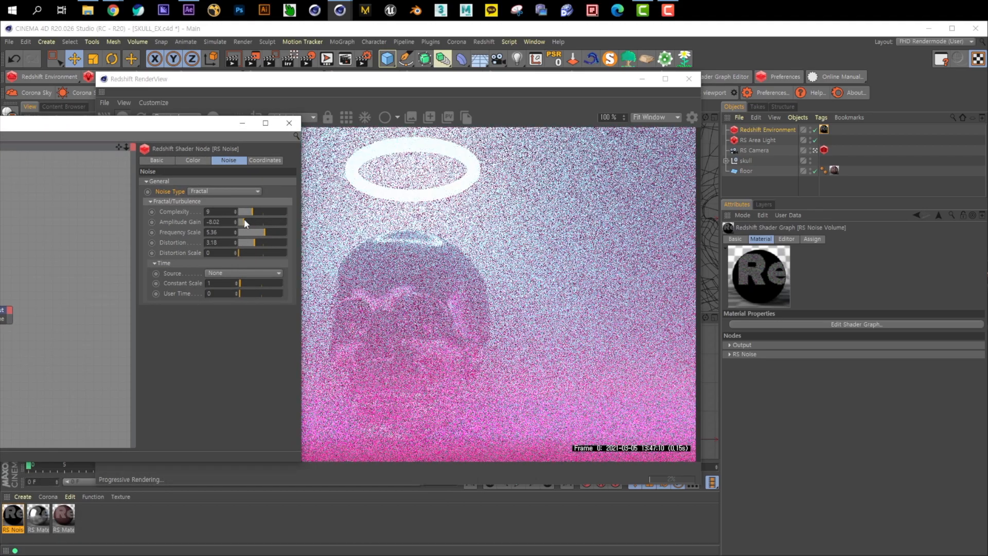
Set the noise's Frequency Scale to 8.07, Distortion Scale to 2.34 and Amplitude Gain to -5.94, and close the shader graph.
left_click_drag(347, 83, 598, 90)
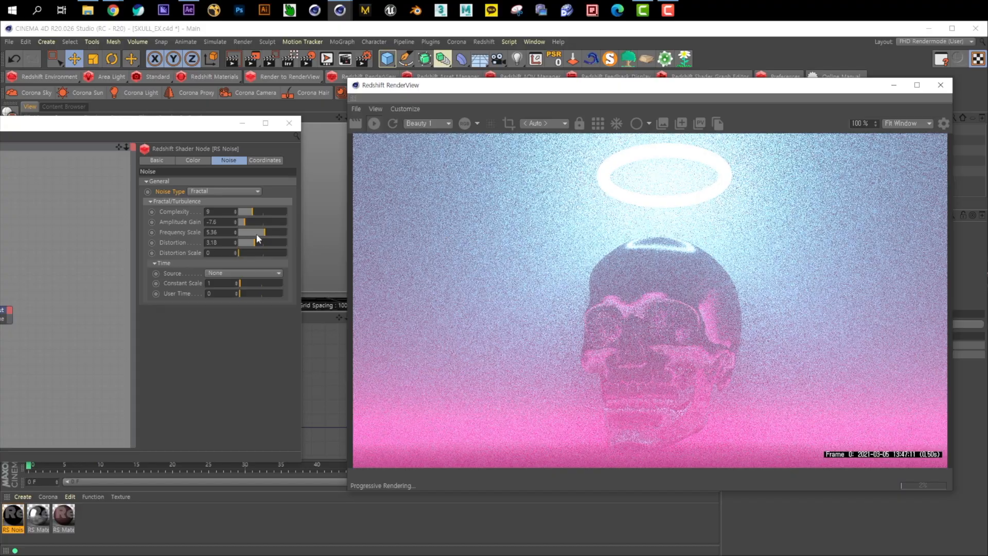
left_click_drag(263, 235, 278, 232)
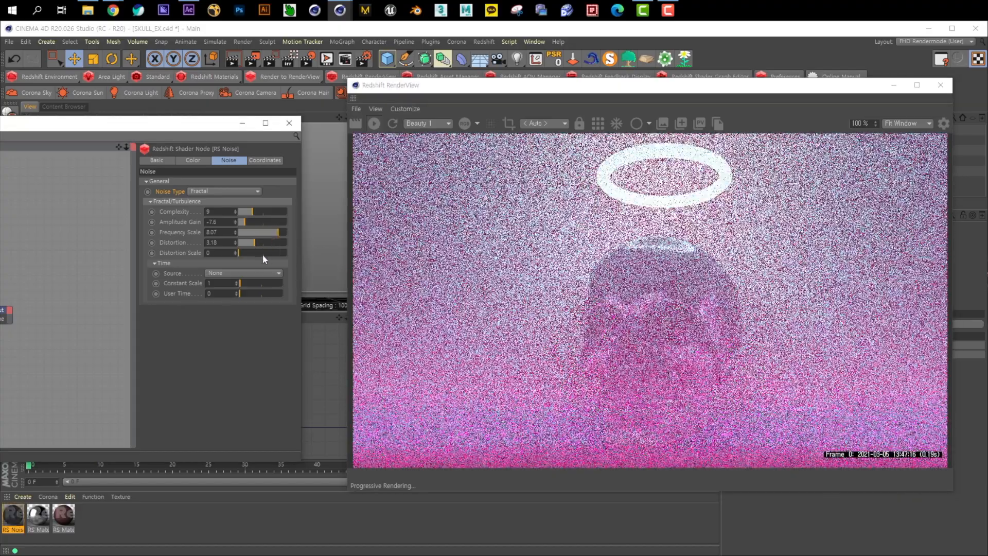
left_click(250, 251)
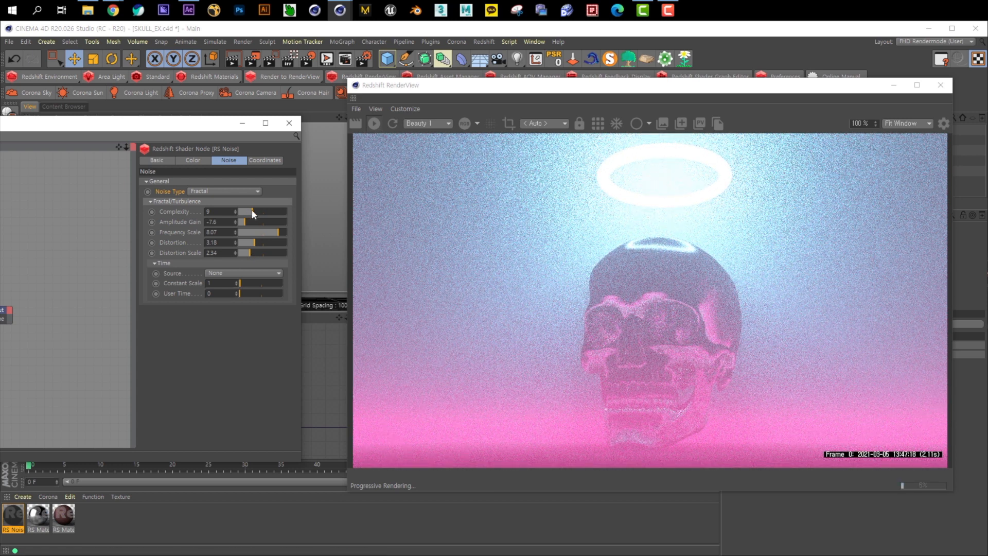
left_click_drag(245, 222, 253, 227)
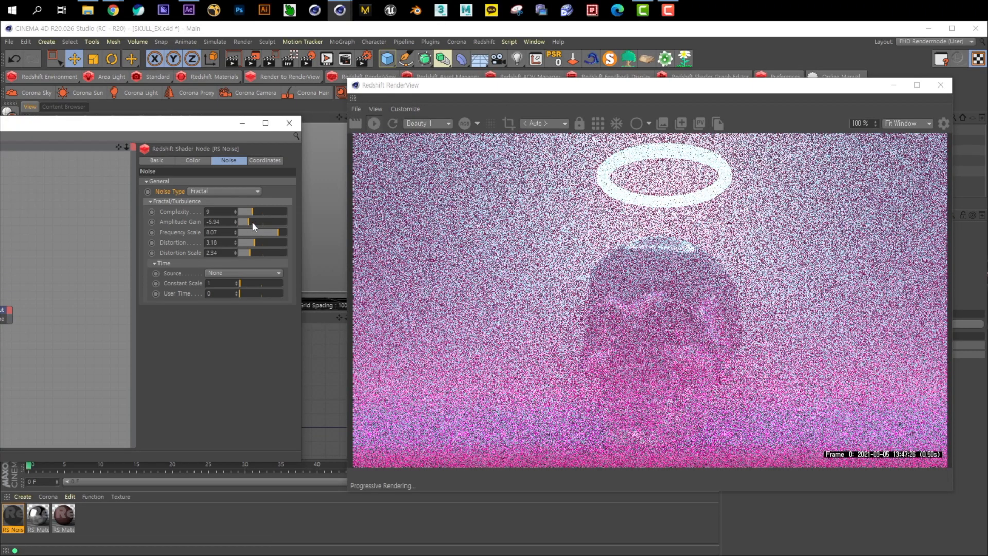
left_click(289, 124)
left_click_drag(580, 87, 247, 108)
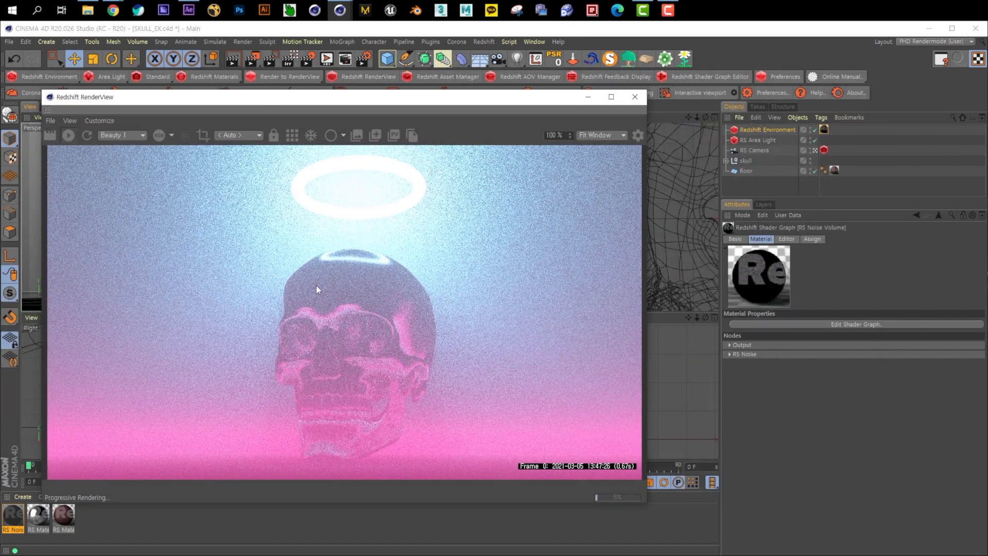
left_click_drag(403, 132, 411, 147)
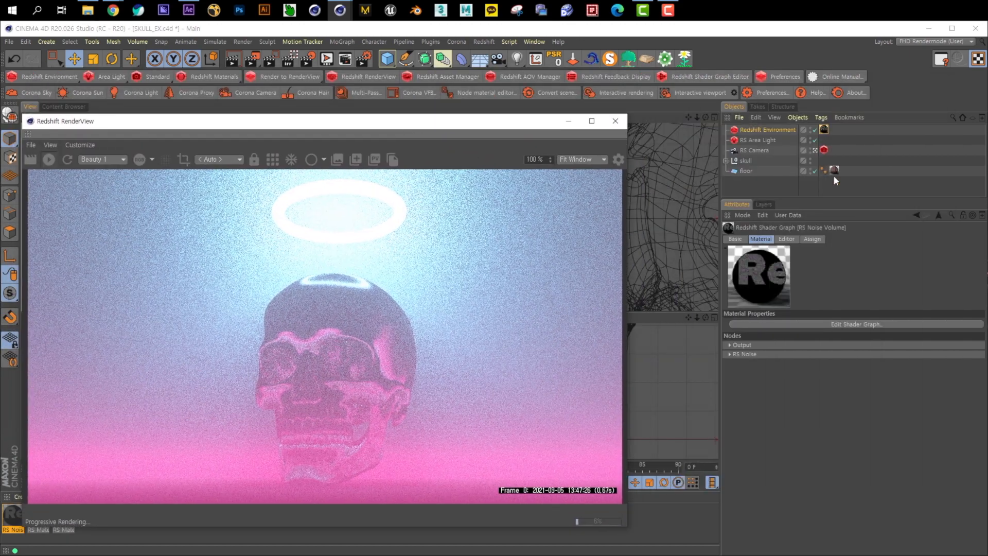
Change the RS Area Light's shape from Mesh to Rectangle.
left_click(772, 139)
left_click(847, 239)
left_click(811, 238)
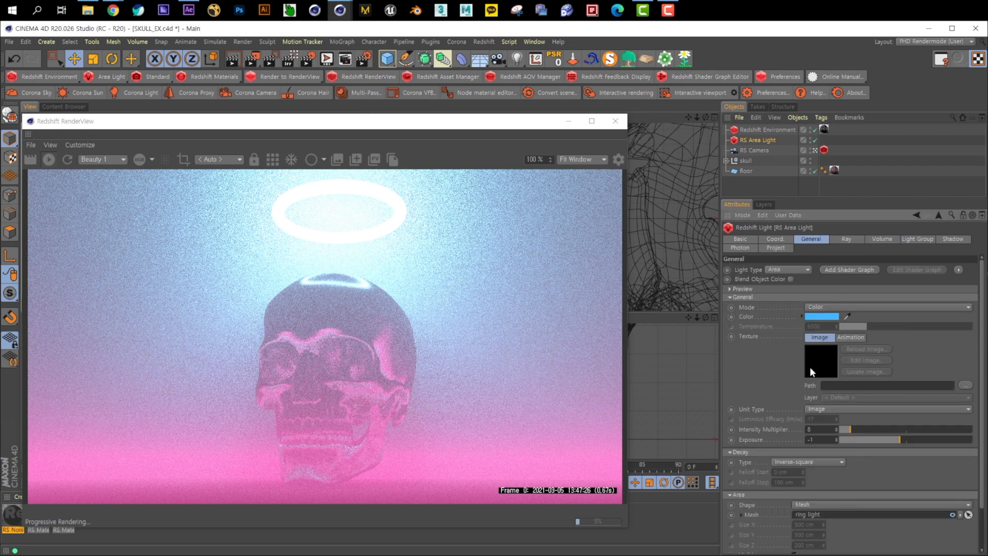
left_click(815, 504)
left_click(827, 453)
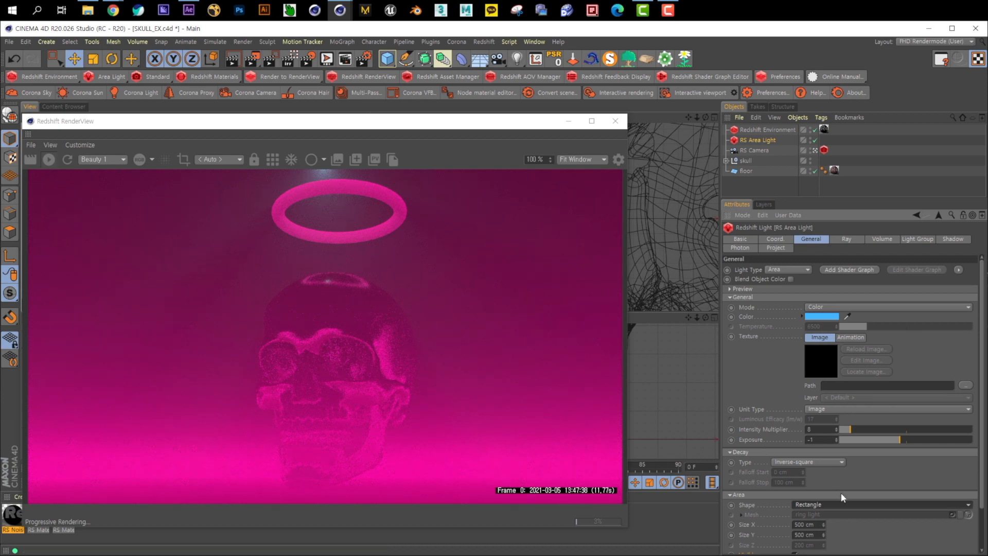
Set the rectangular RS Area Light's Size X and Size Y to 1000 cm.
left_click(816, 524)
type("1000")
key("Tab")
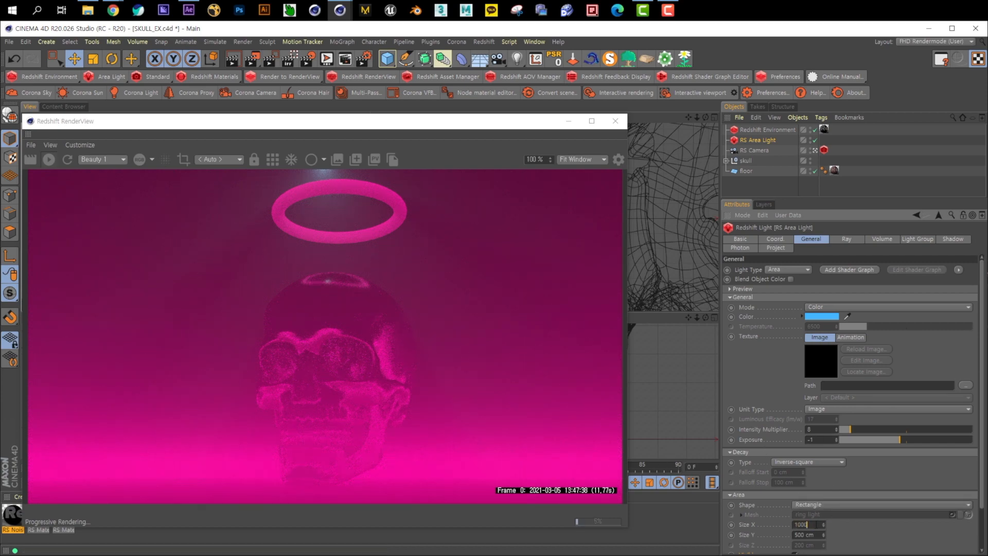
type("1000")
key("Return")
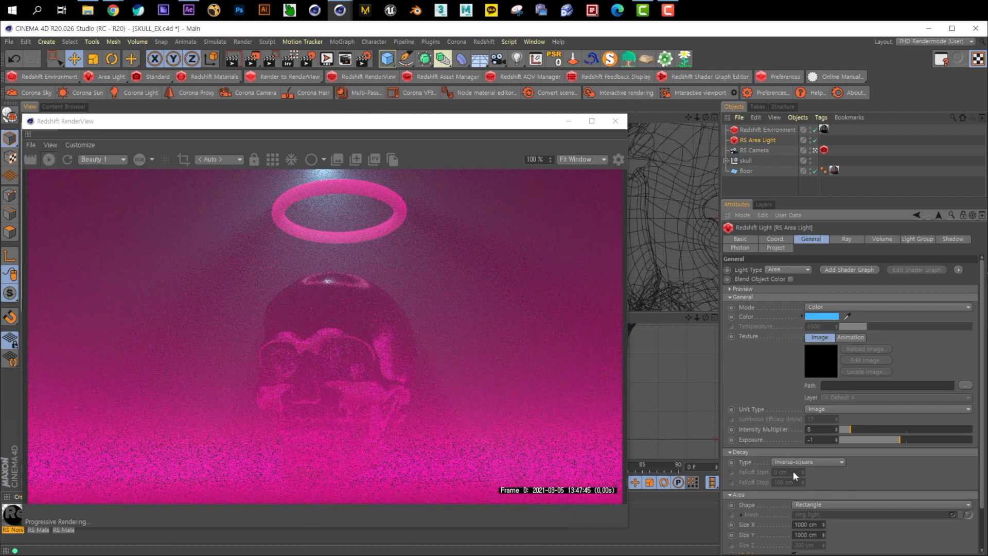
Look through the RS Area Light's Ray, Volume and Light Group settings and lower its Spread to 0.83.
left_click(950, 239)
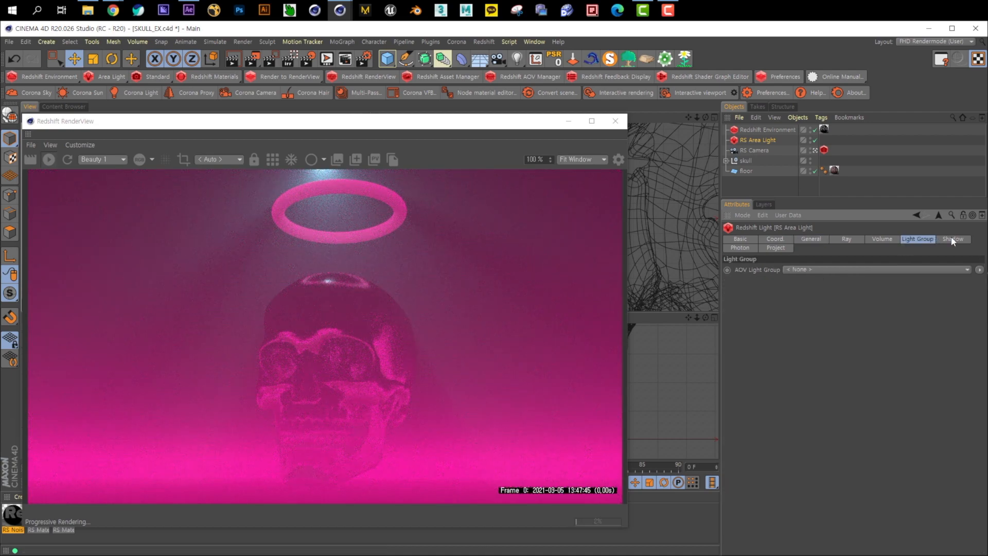
left_click(754, 248)
left_click(846, 239)
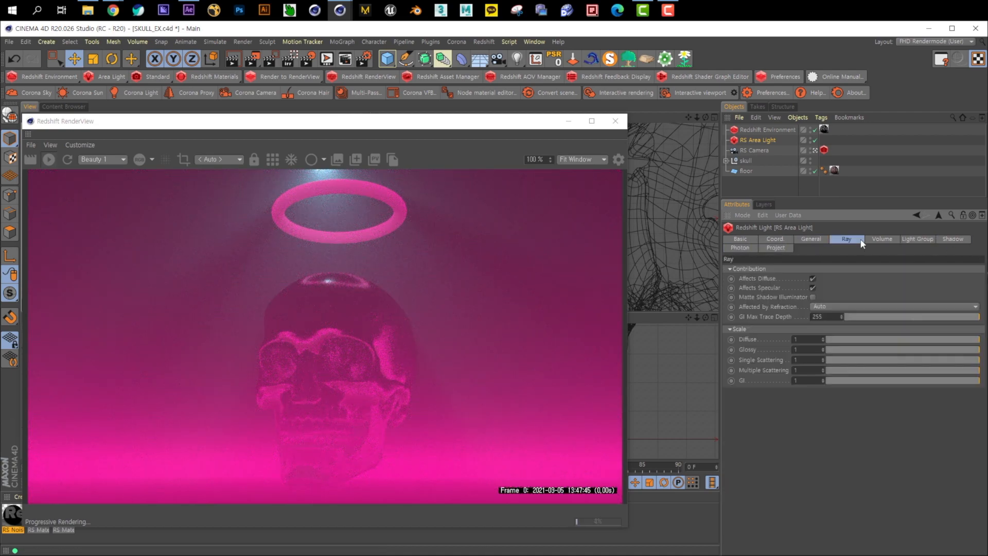
left_click(877, 239)
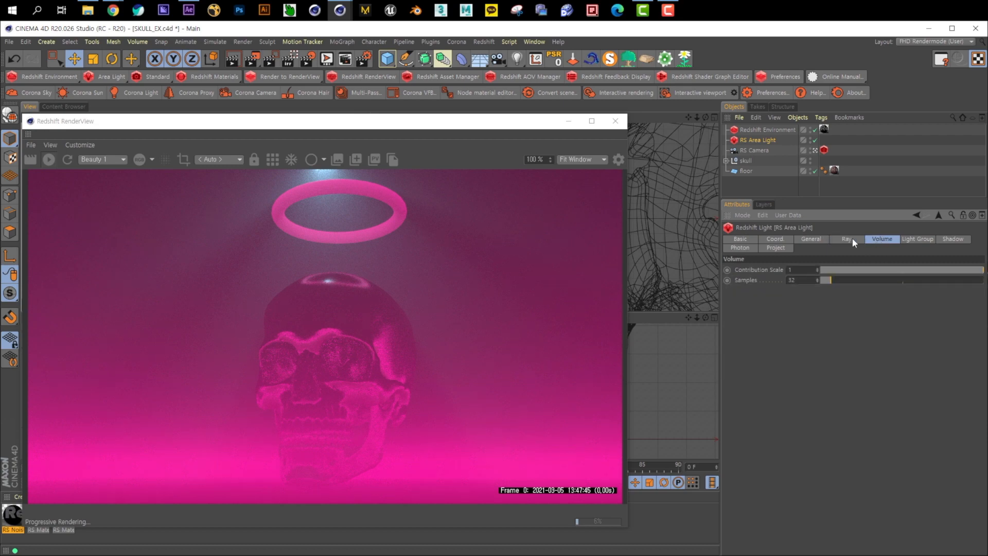
left_click(794, 240)
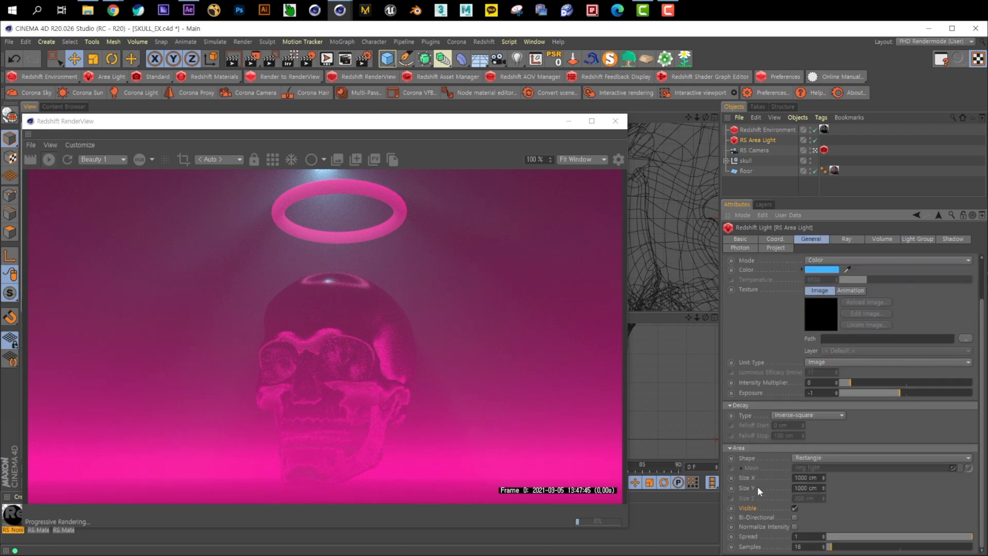
left_click_drag(834, 536, 931, 539)
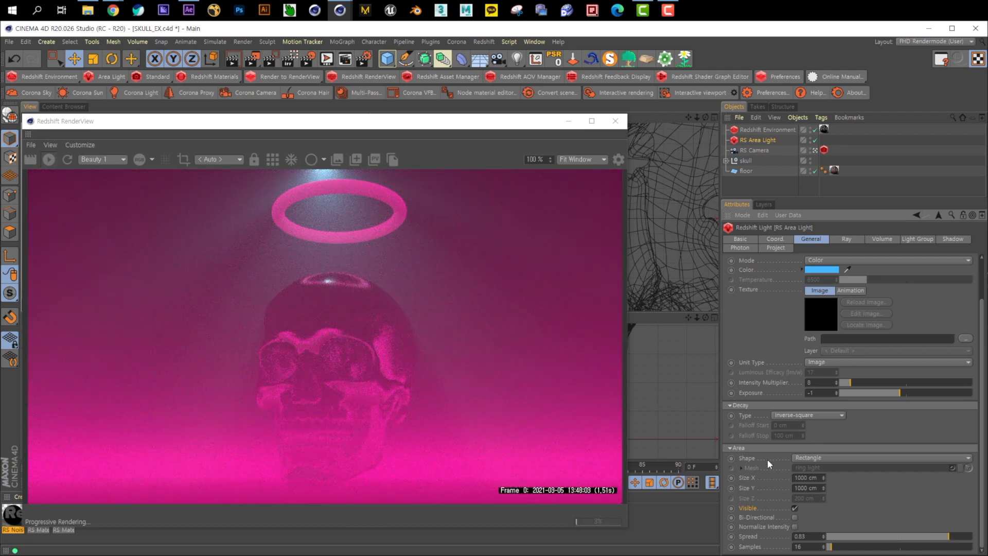
Switch the RS Area Light's shape back to Mesh and shift its color to a deeper blue.
left_click(815, 459)
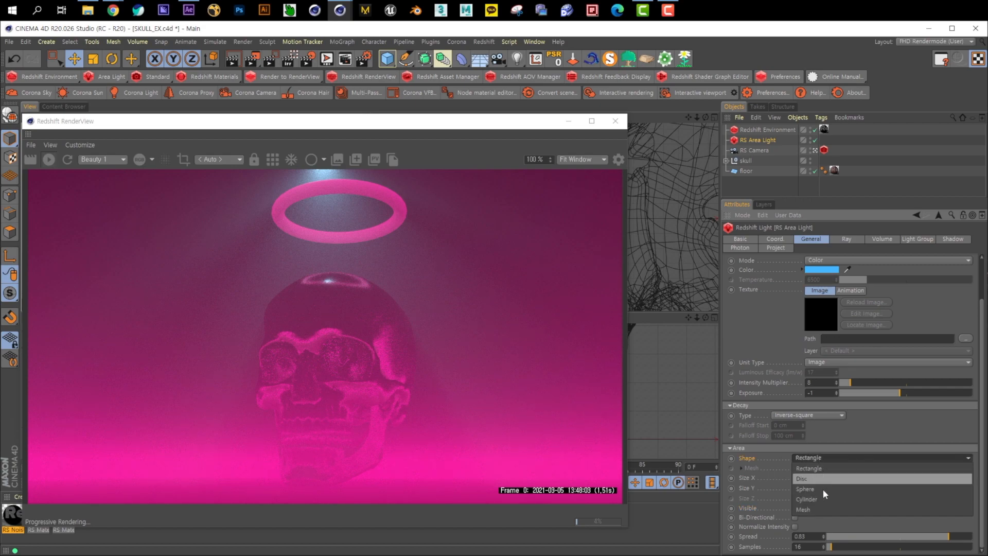
left_click(823, 512)
left_click_drag(466, 135, 557, 119)
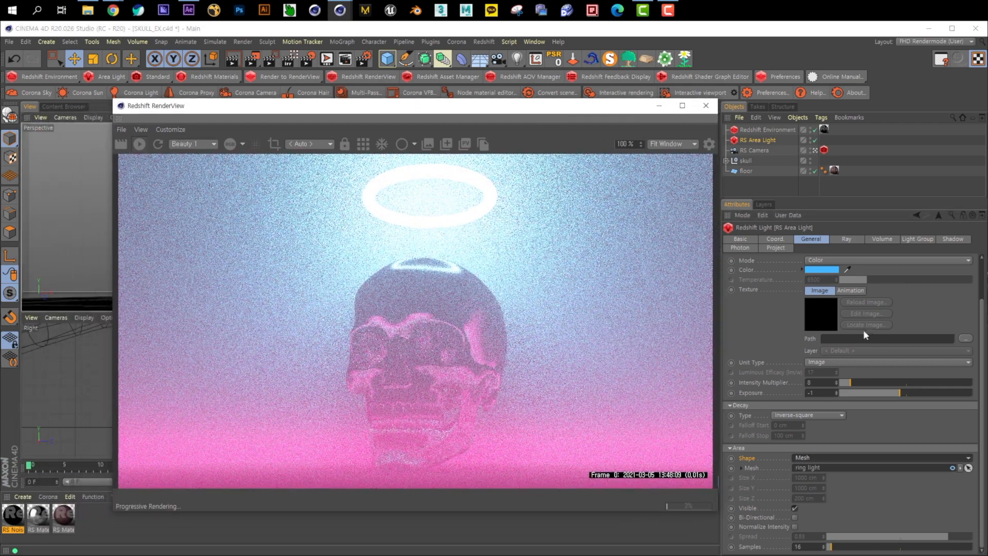
left_click(822, 269)
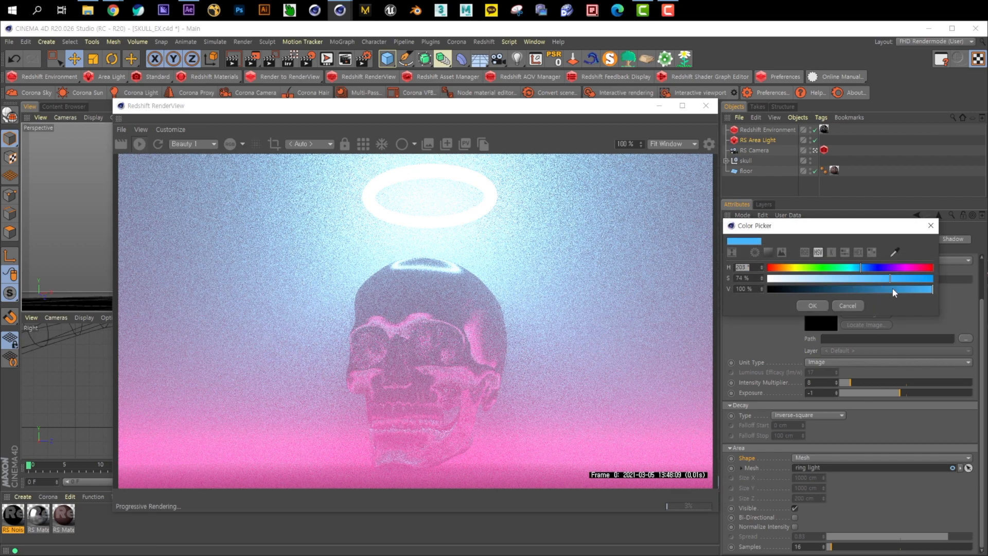
left_click(877, 271)
left_click(812, 305)
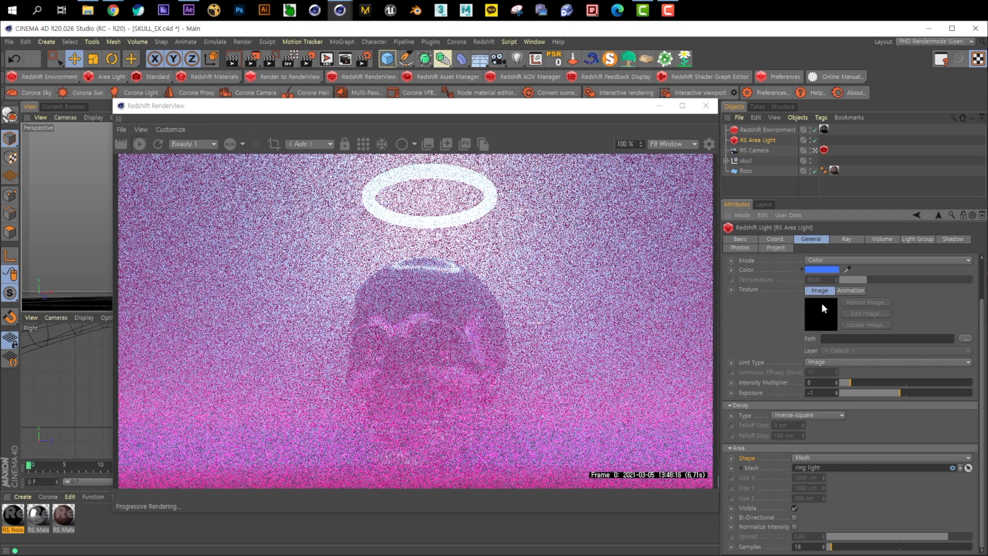
left_click_drag(538, 108, 572, 79)
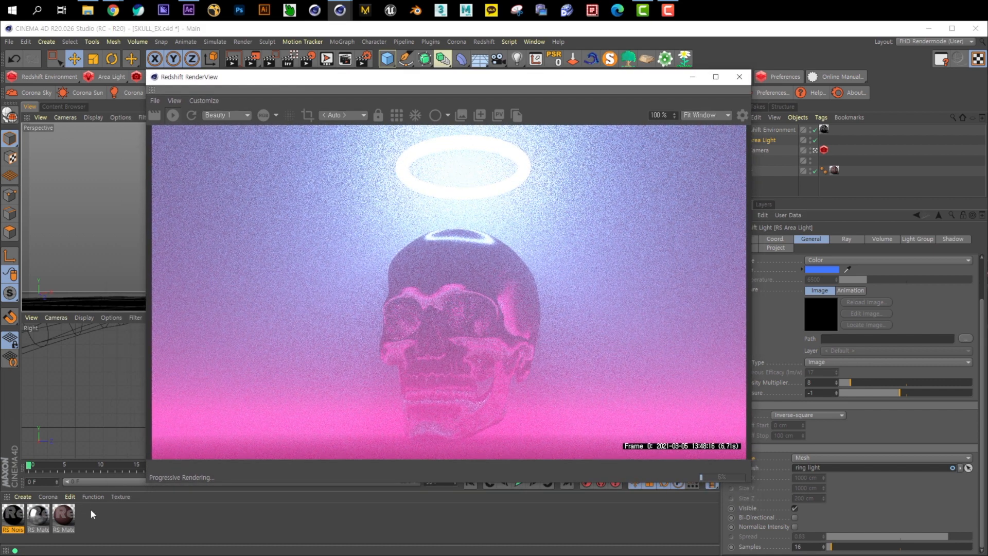
Try the Silver preset on RS Material.1, apply the Gold preset instead and close its shader graph.
double_click(38, 514)
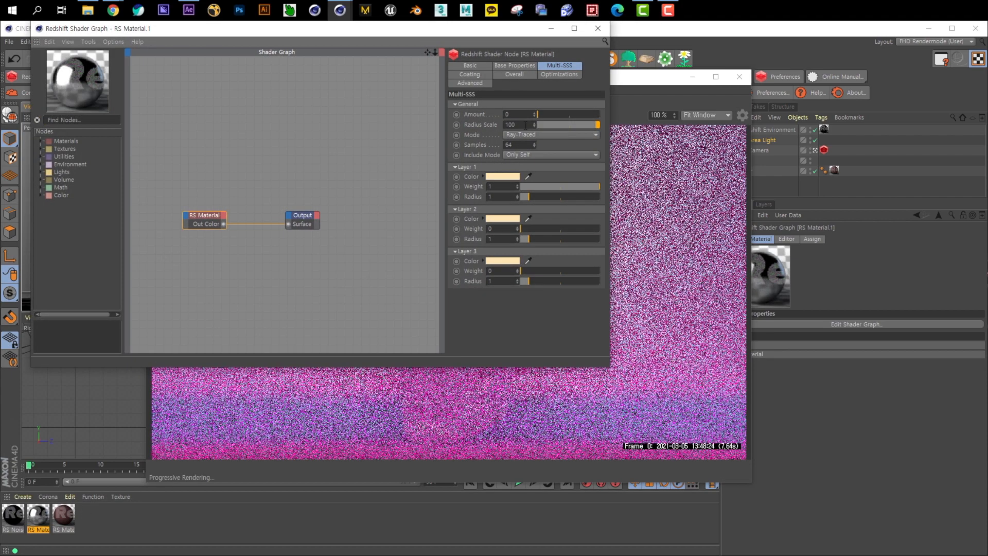
left_click(514, 66)
left_click(498, 105)
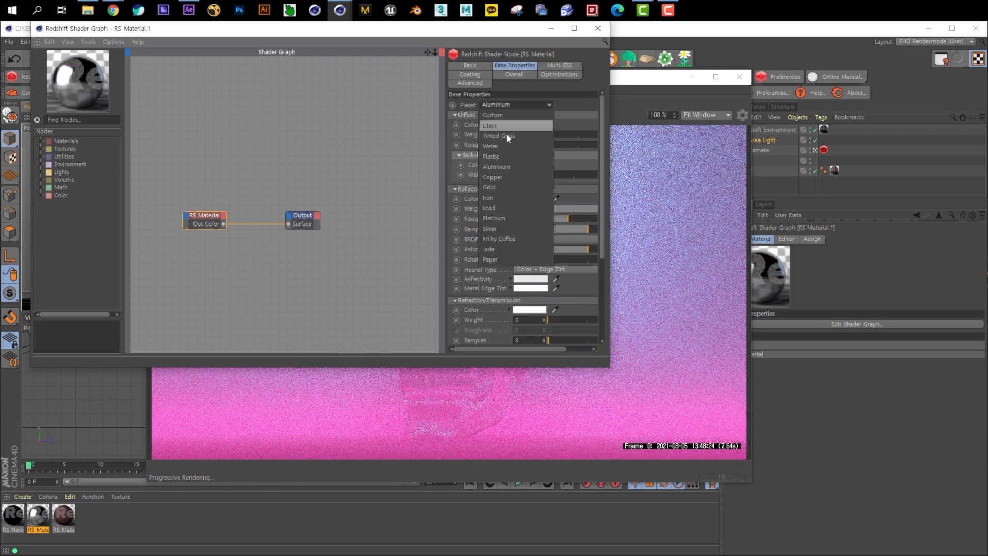
left_click(514, 228)
left_click_drag(556, 32, 396, 91)
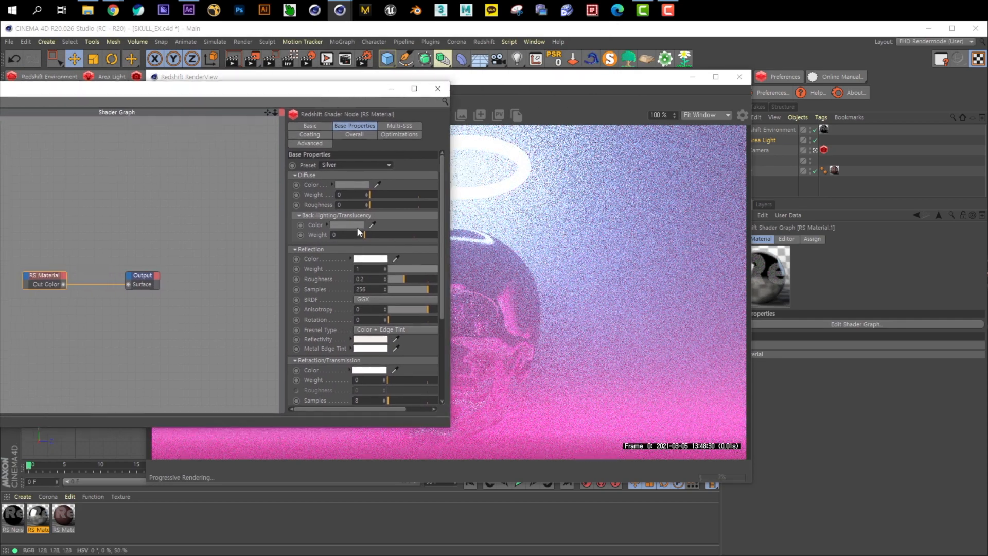
left_click(351, 165)
left_click(359, 247)
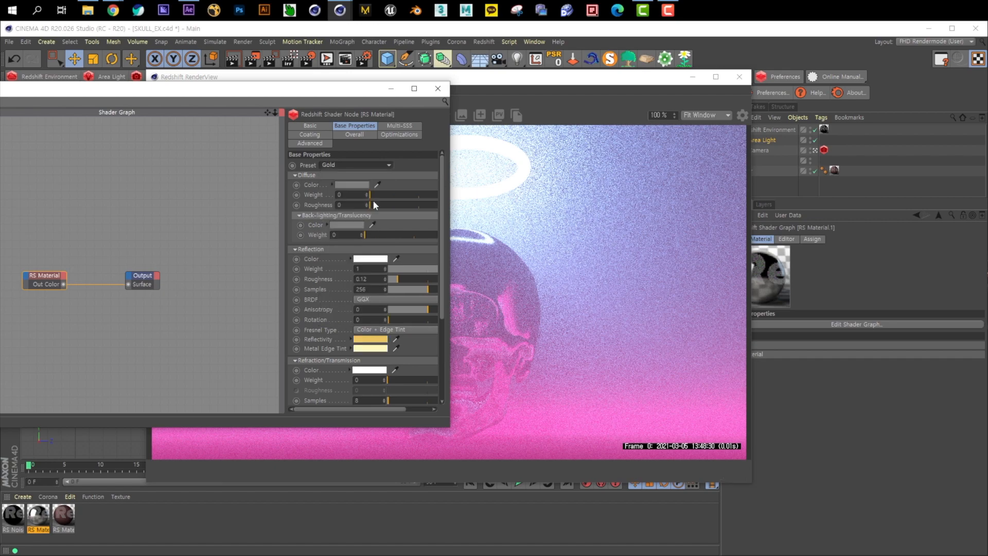
left_click_drag(347, 94, 261, 94)
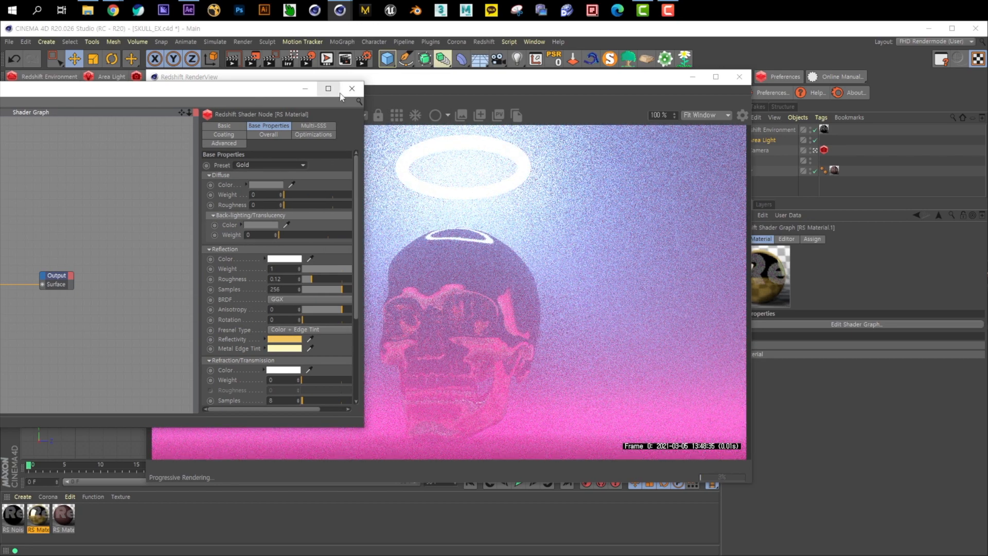
left_click(351, 89)
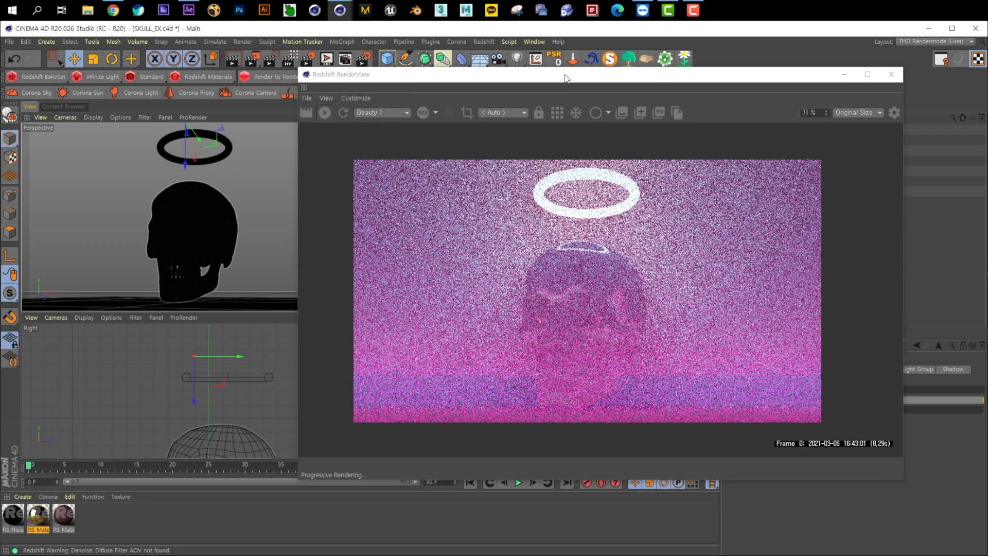
Examine the RS Area Light's General and Volume settings alongside the render preview.
left_click_drag(565, 77, 502, 77)
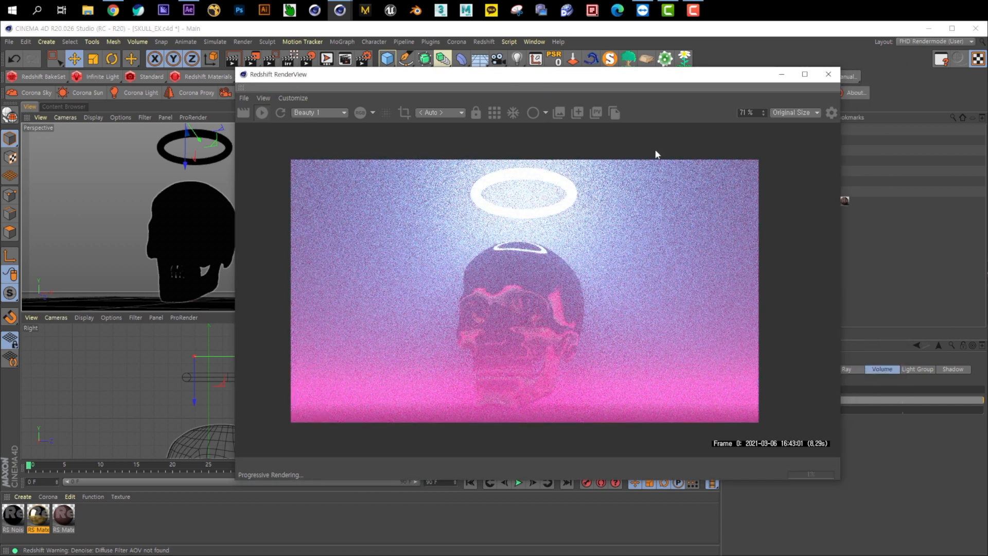
left_click_drag(665, 80, 534, 89)
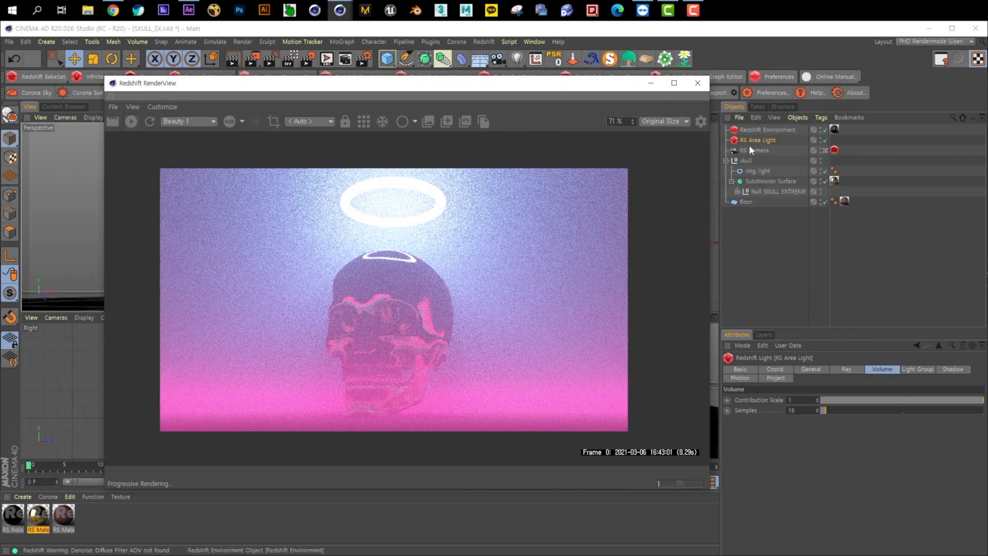
left_click(755, 143)
left_click_drag(796, 330, 806, 261)
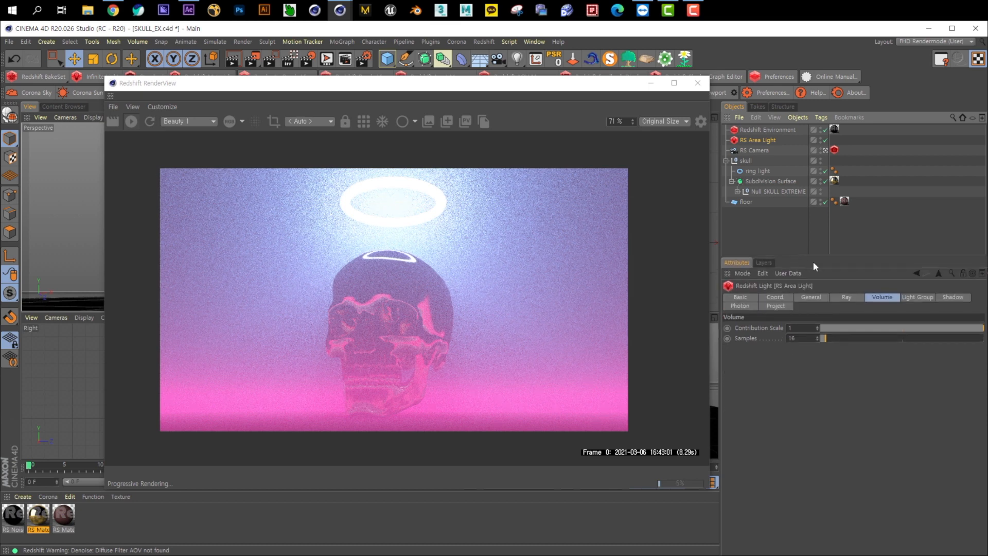
left_click(810, 297)
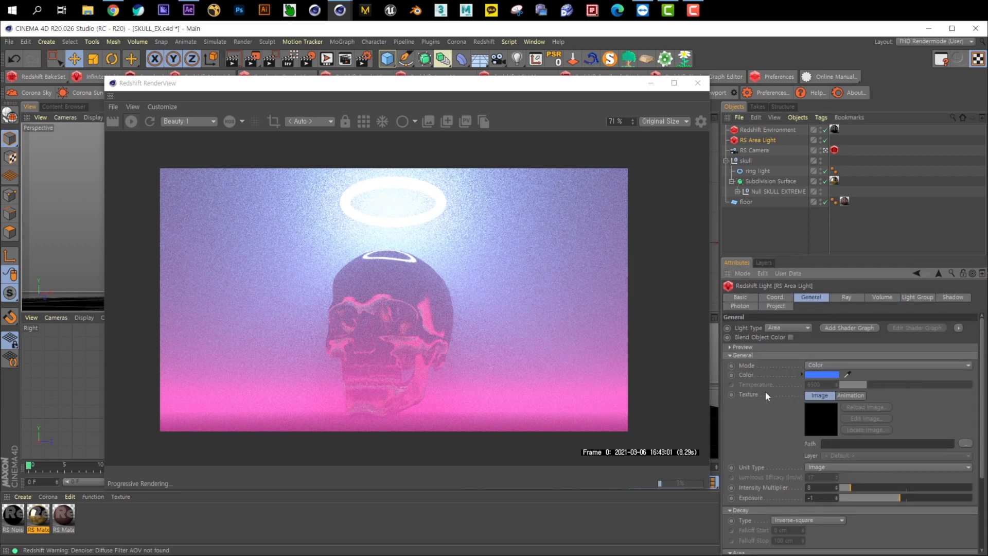
scroll(769, 401, "down", 3)
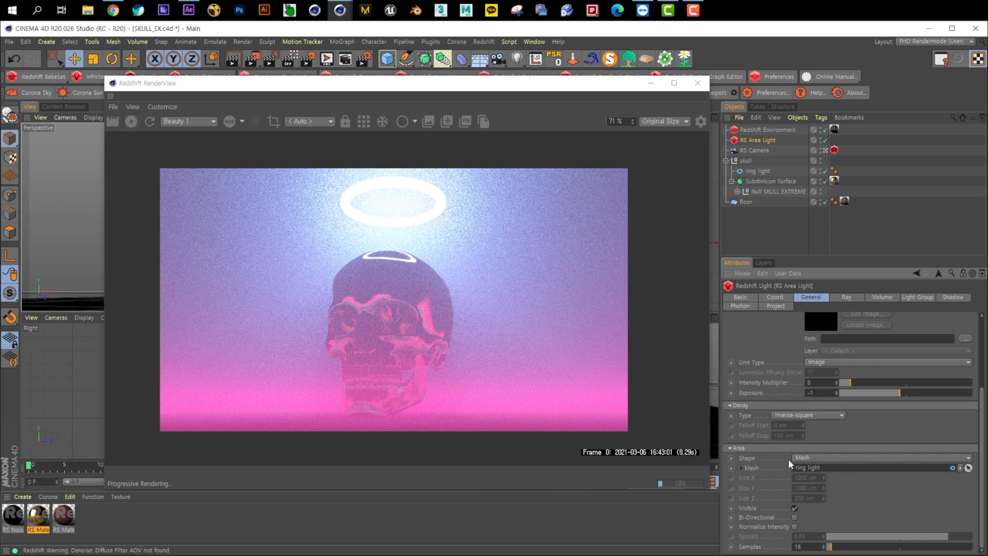
left_click(880, 298)
left_click(479, 309)
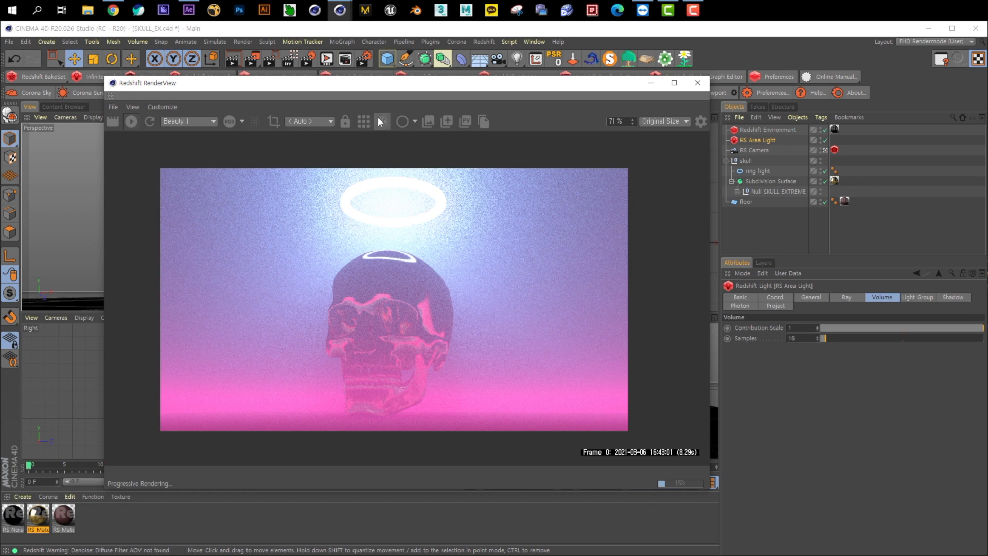
Set both the Primary and Secondary GI Engine to Brute Force in the Redshift render settings.
left_click_drag(379, 85, 637, 113)
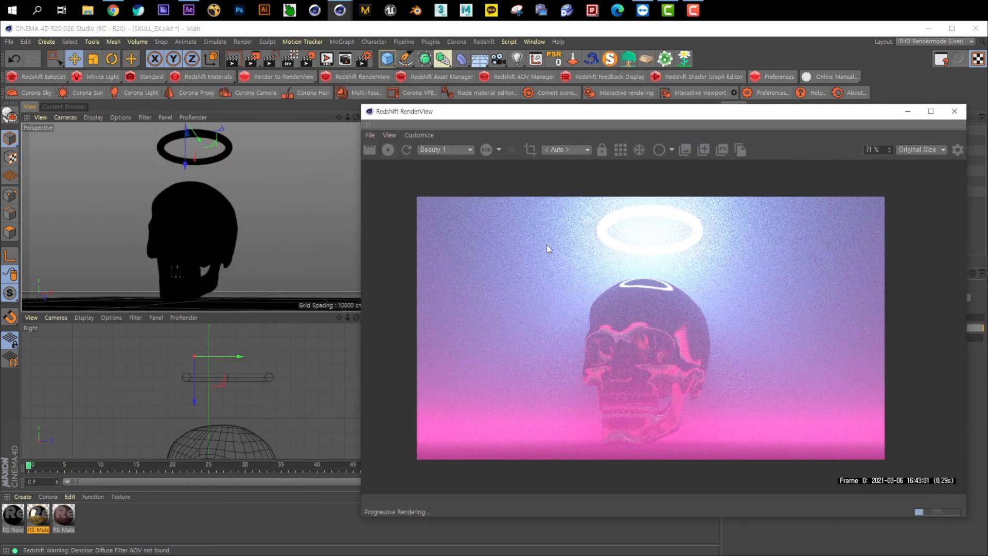
key("ctrl+b")
left_click_drag(491, 52, 235, 154)
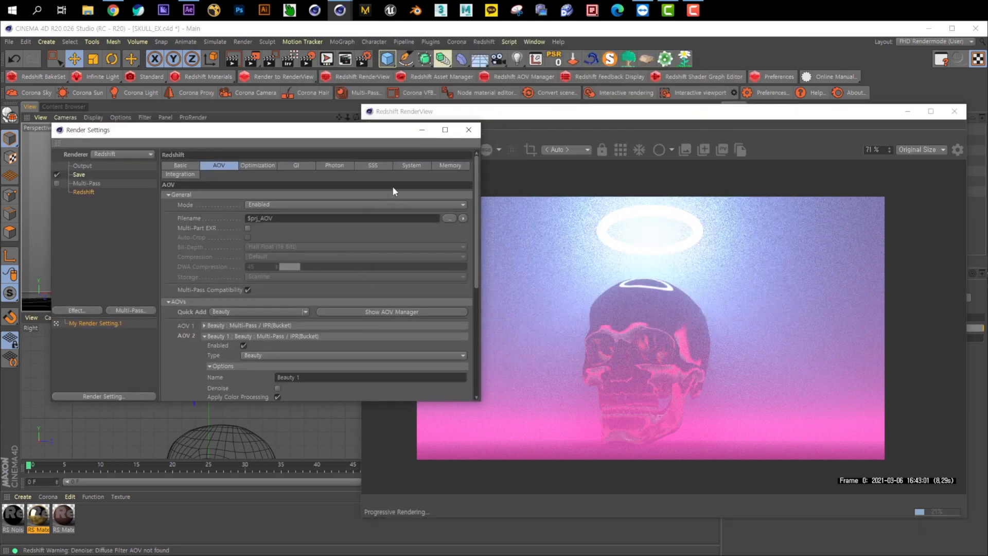
left_click(296, 166)
left_click(294, 205)
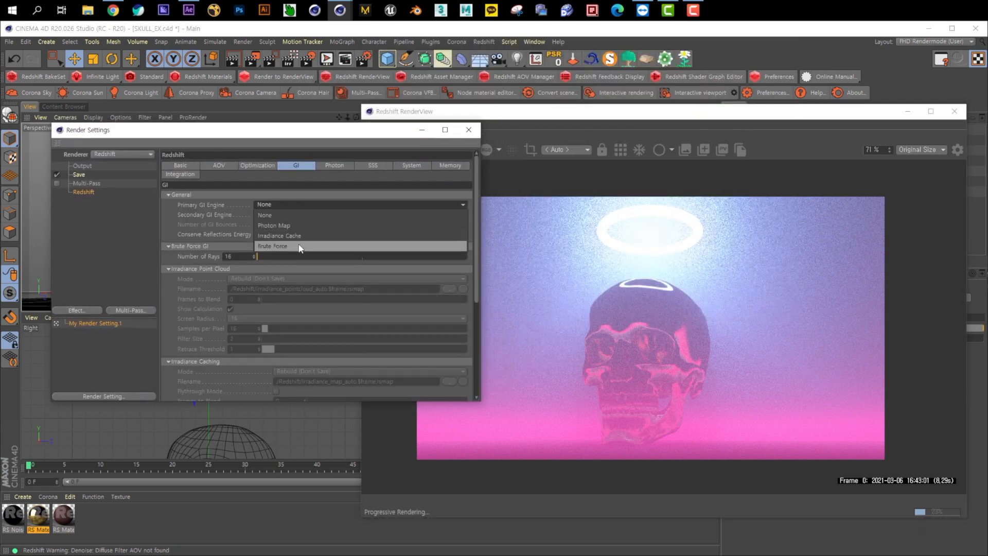
left_click(299, 245)
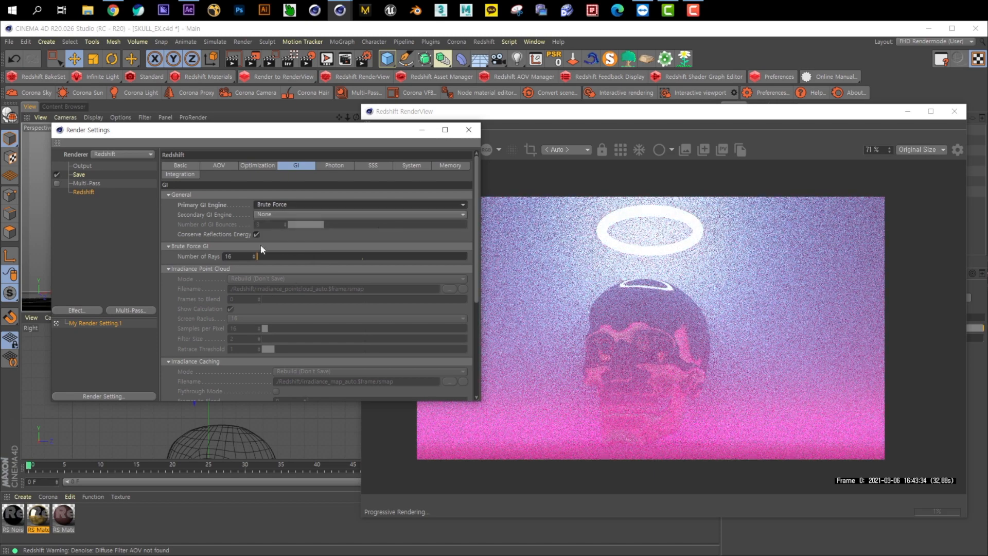
left_click(301, 213)
left_click(295, 254)
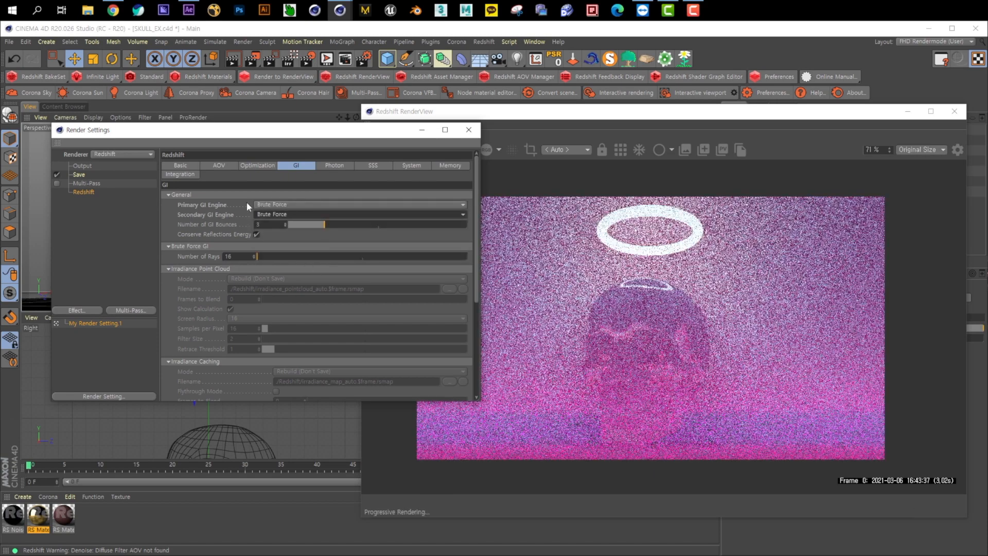
Define a small render region in the RenderView over the background beside the halo.
left_click(600, 232)
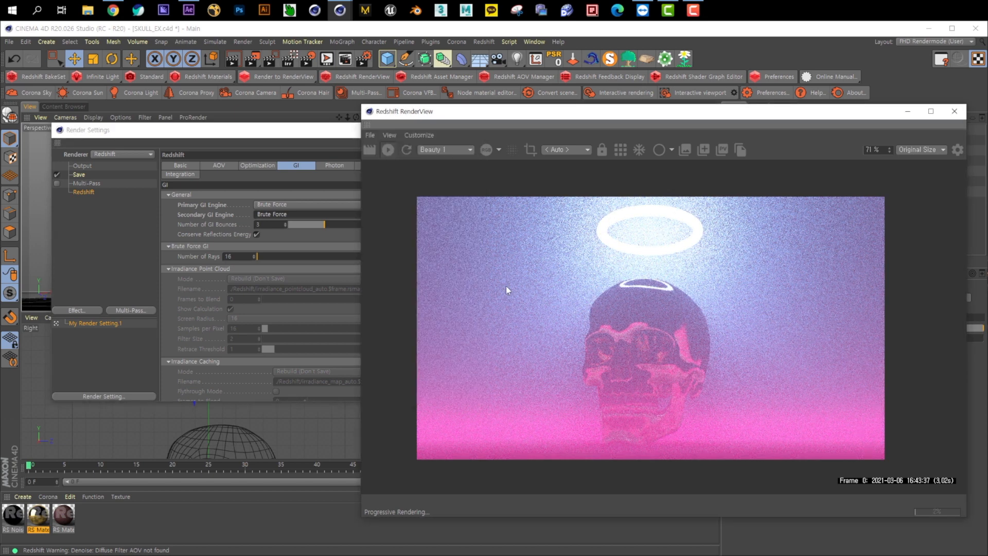
left_click_drag(322, 132, 206, 129)
left_click(532, 150)
left_click_drag(579, 400, 585, 291)
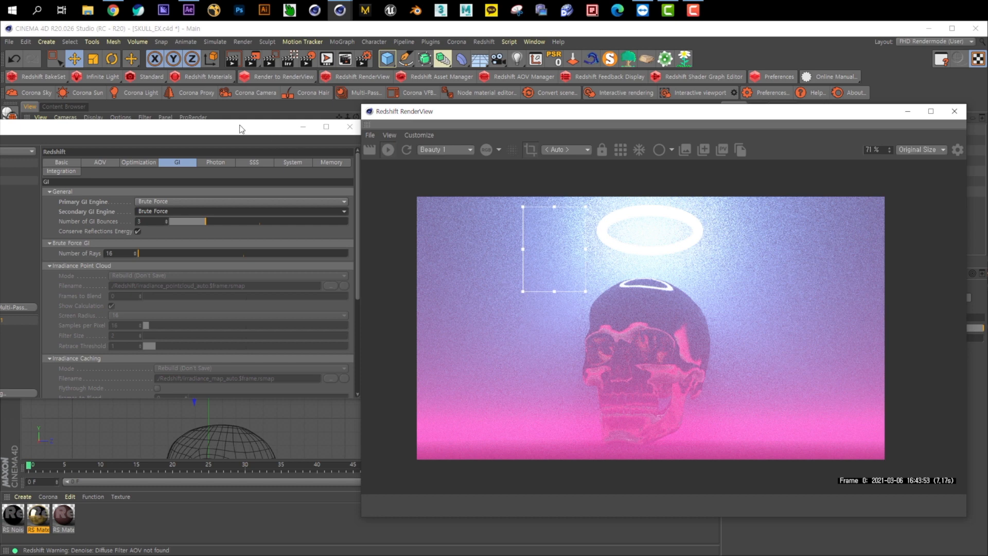
Set the Denoise engine to OptiX in the Basic section of the Redshift render settings.
left_click_drag(241, 129, 284, 139)
left_click(122, 163)
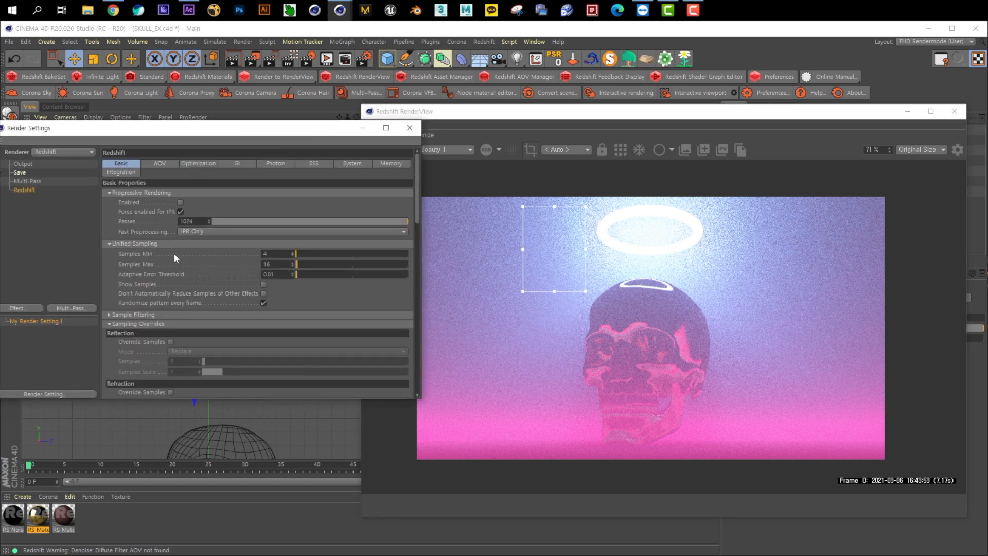
scroll(140, 283, "down", 15)
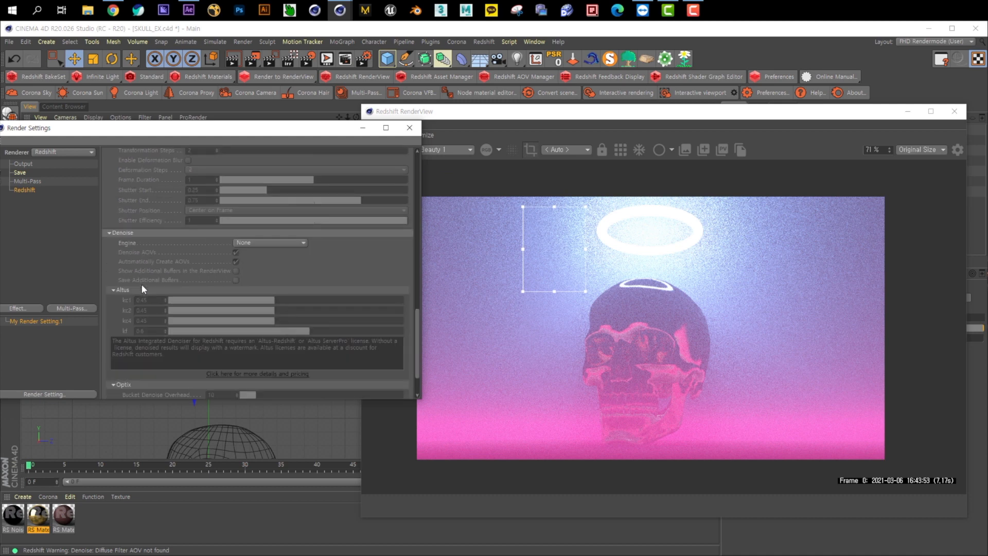
left_click(254, 192)
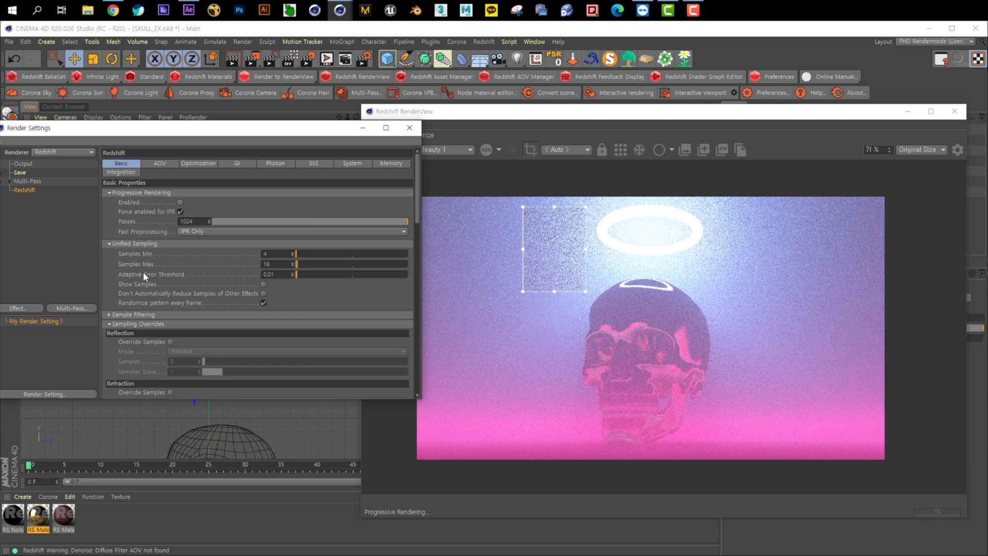
Enable denoising for the Beauty 1 AOV in the Redshift render settings.
left_click(157, 163)
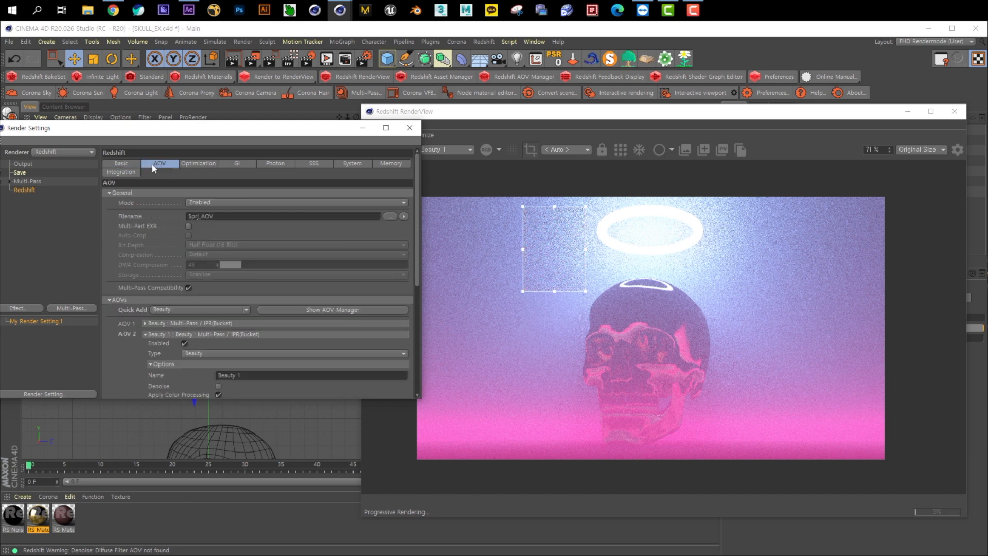
scroll(125, 265, "down", 3)
scroll(155, 236, "up", 2)
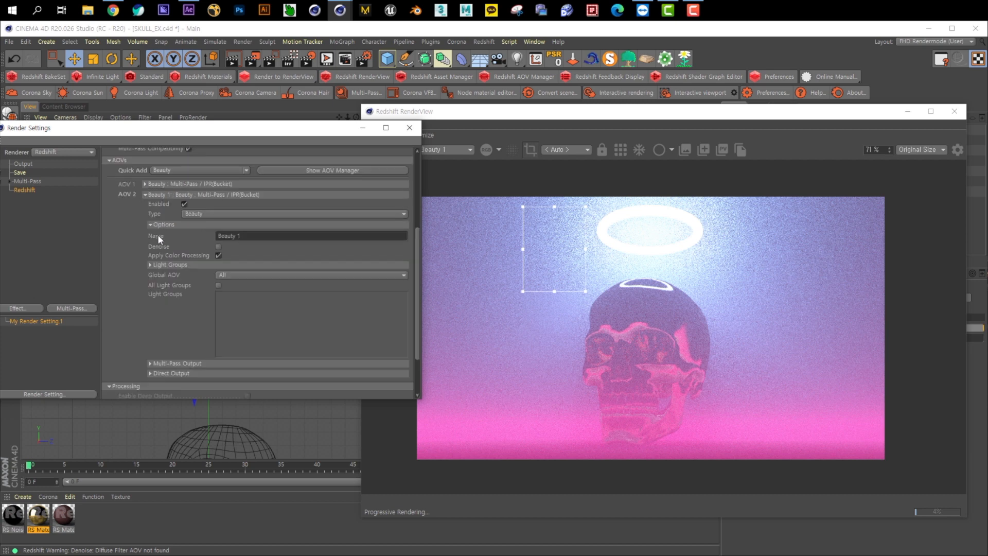
left_click(218, 247)
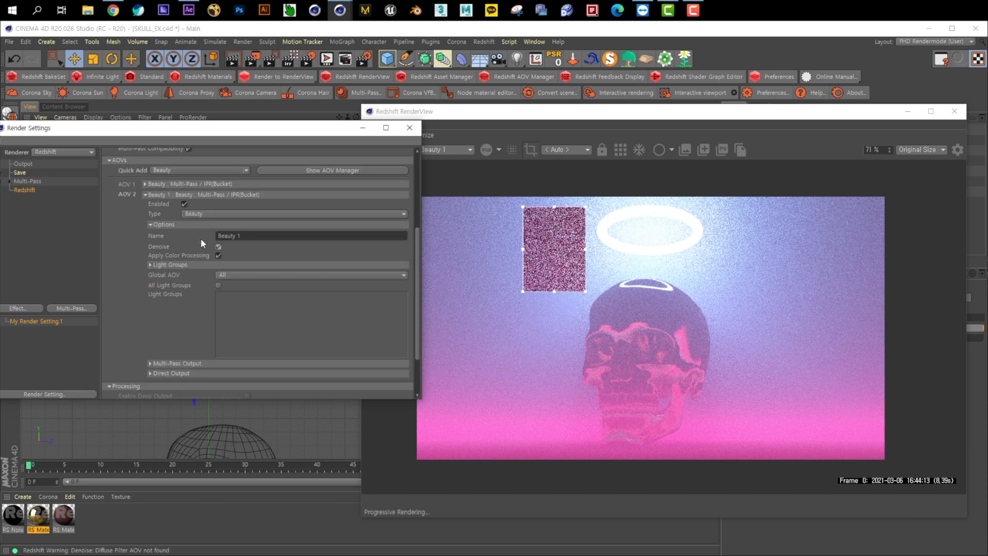
scroll(152, 207, "up", 5)
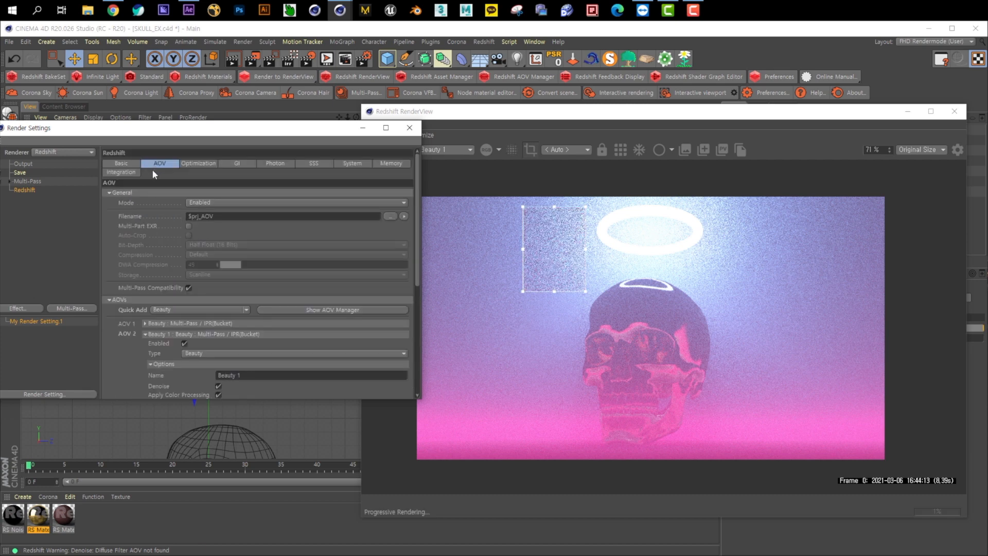
Examine the denoised region up close in the RenderView and review the AOV, Denoise and sampling override settings.
left_click(453, 118)
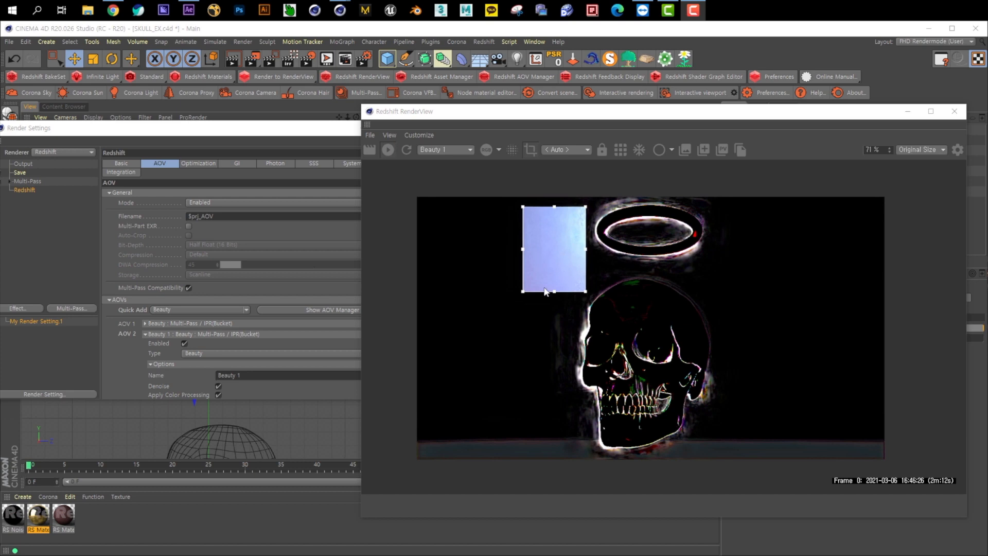
scroll(549, 251, "up", 6)
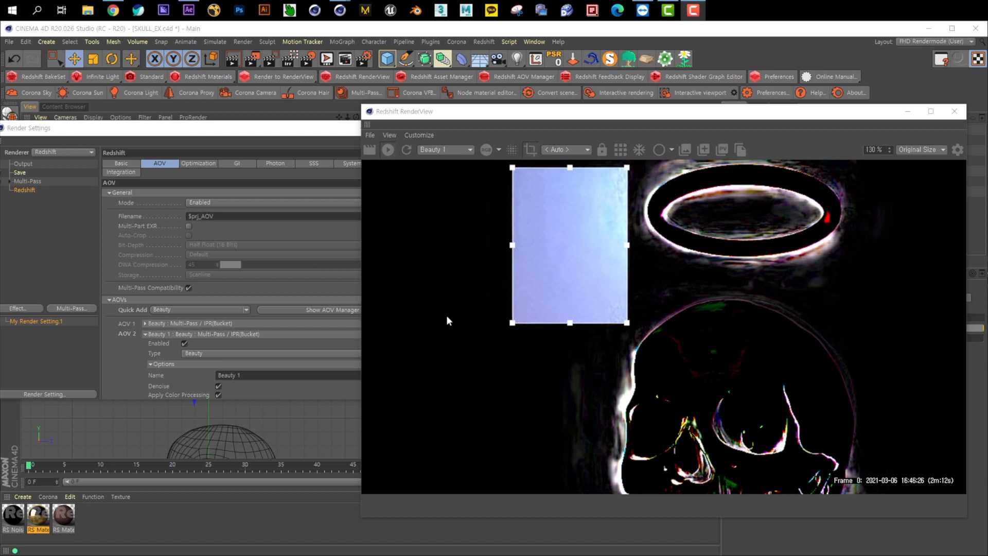
left_click(124, 354)
scroll(122, 351, "down", 8)
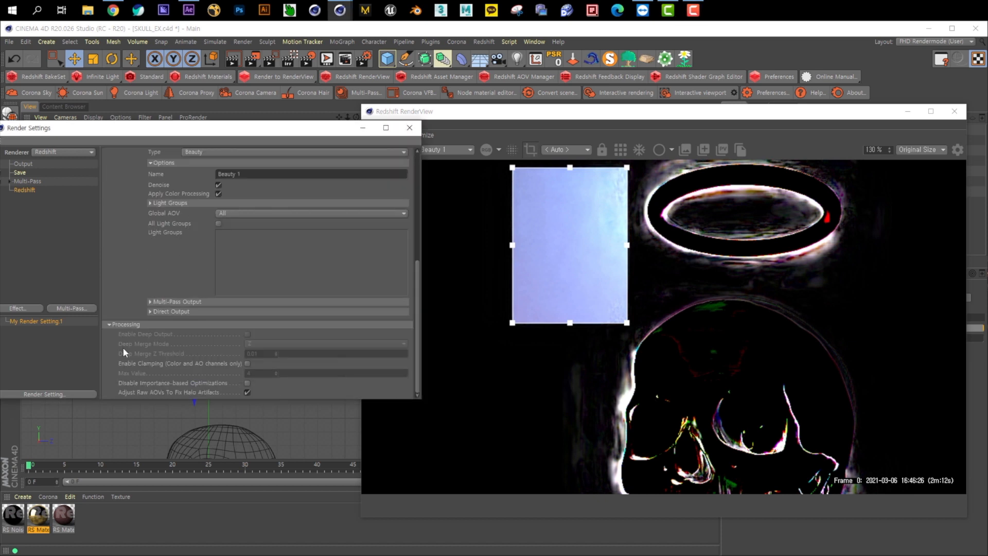
scroll(123, 347, "up", 8)
left_click(122, 163)
scroll(185, 298, "down", 10)
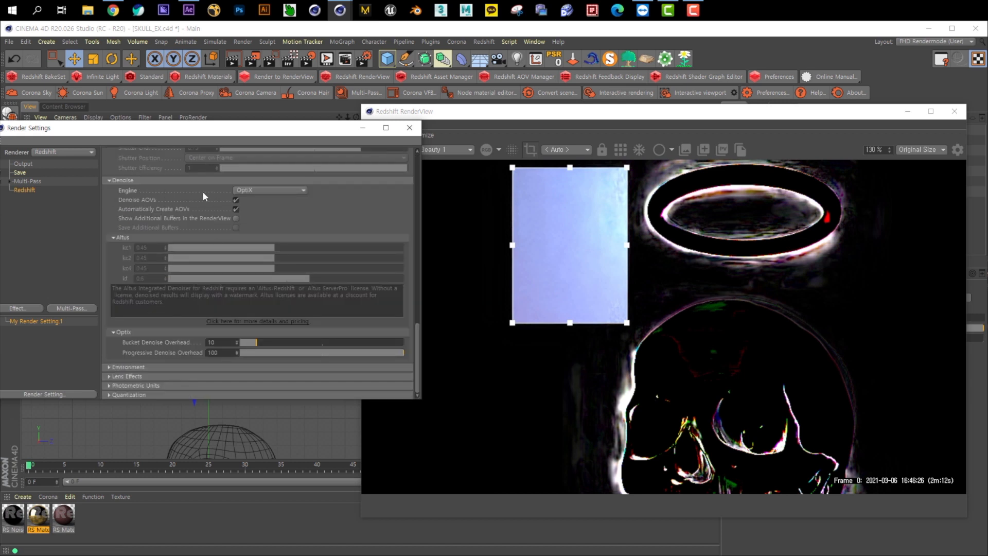
left_click(283, 189)
left_click(337, 217)
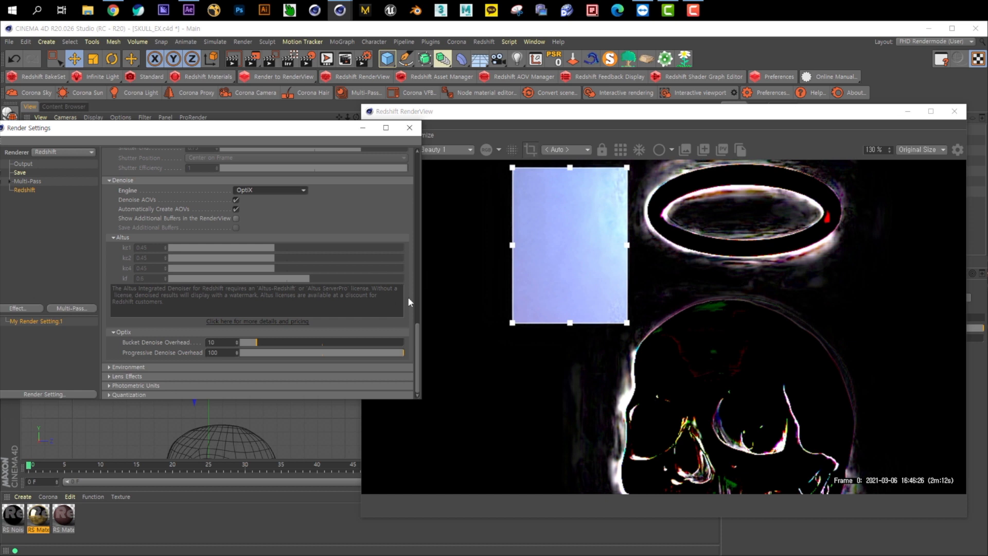
scroll(270, 257, "up", 3)
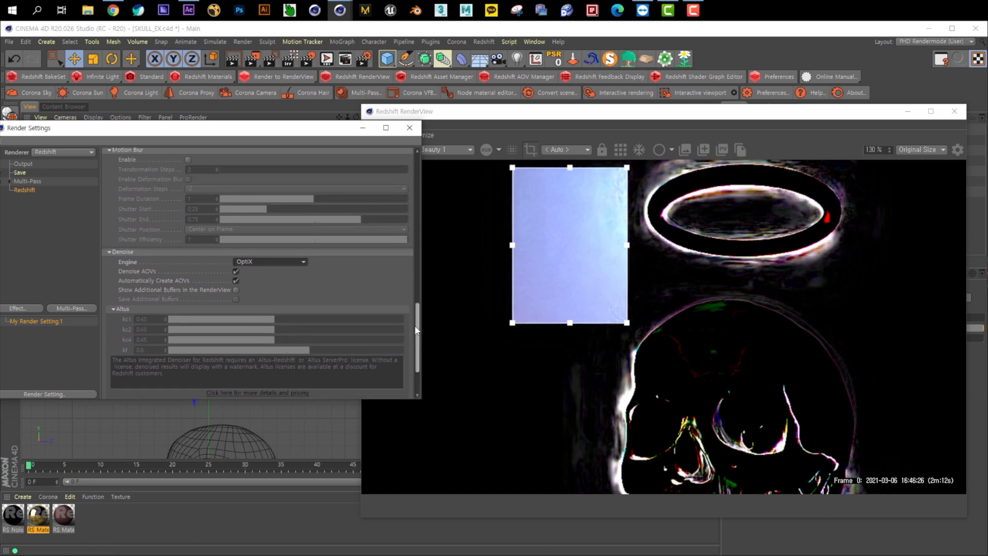
scroll(406, 329, "up", 10)
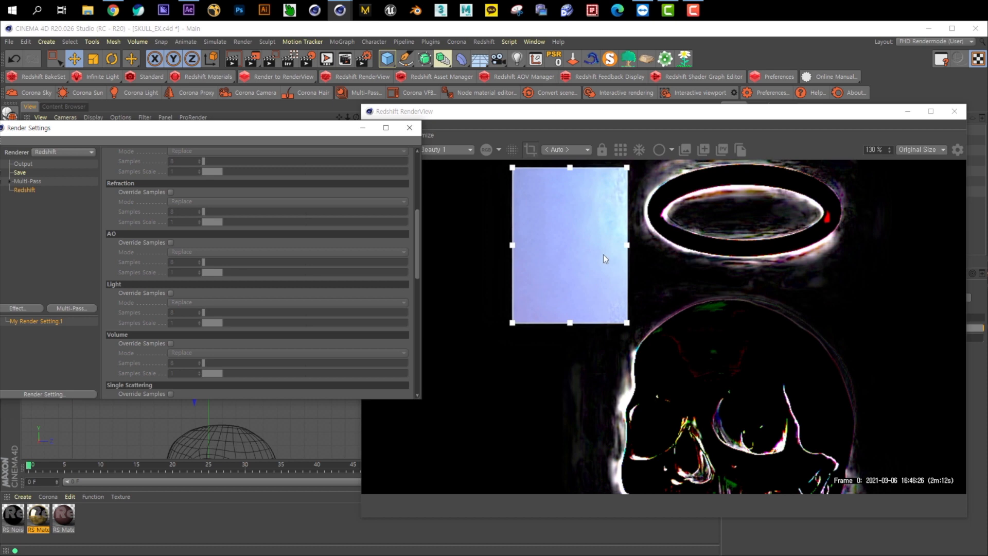
Switch the RenderView from Original Size to Fixed Scaling at 100% and fit the whole image in view.
left_click_drag(820, 117, 509, 122)
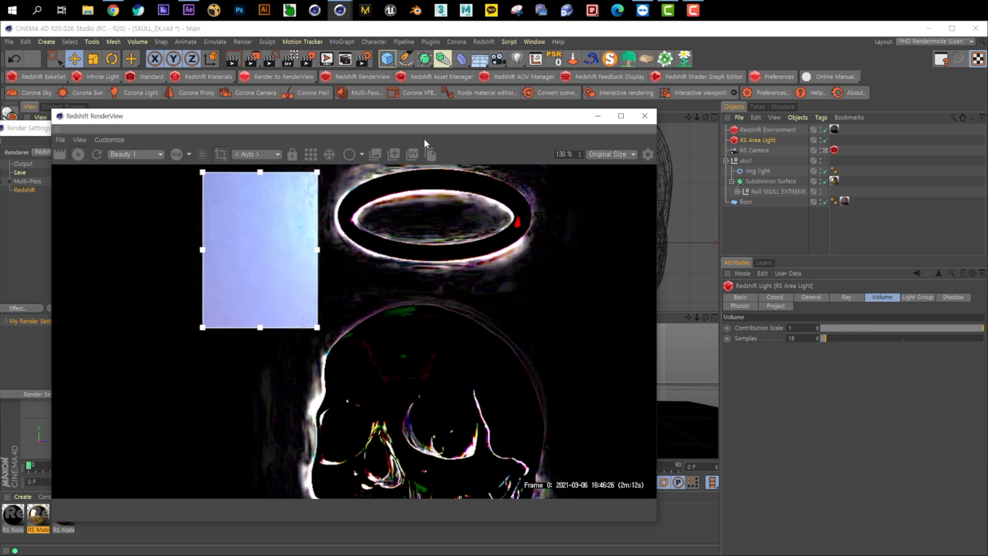
left_click_drag(419, 120, 523, 90)
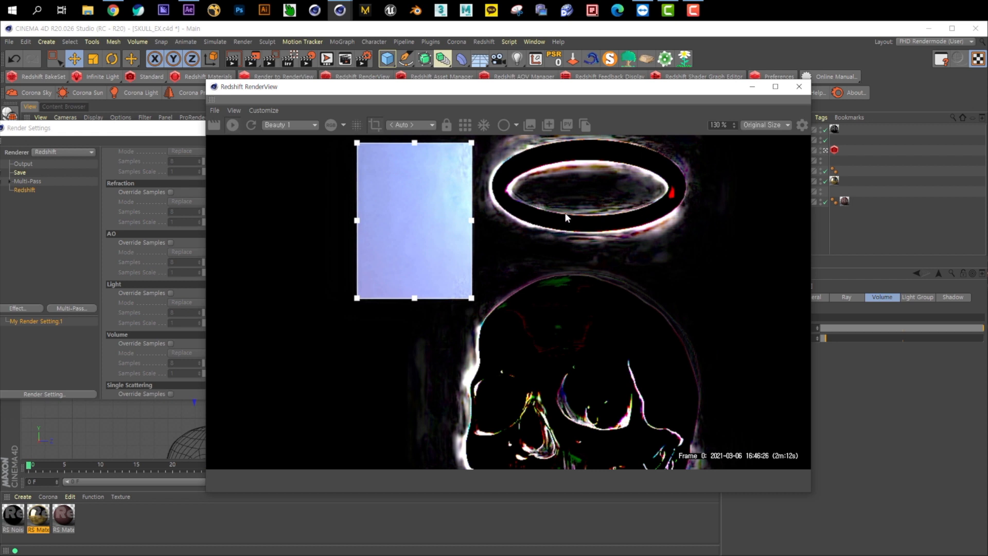
scroll(610, 342, "down", 4)
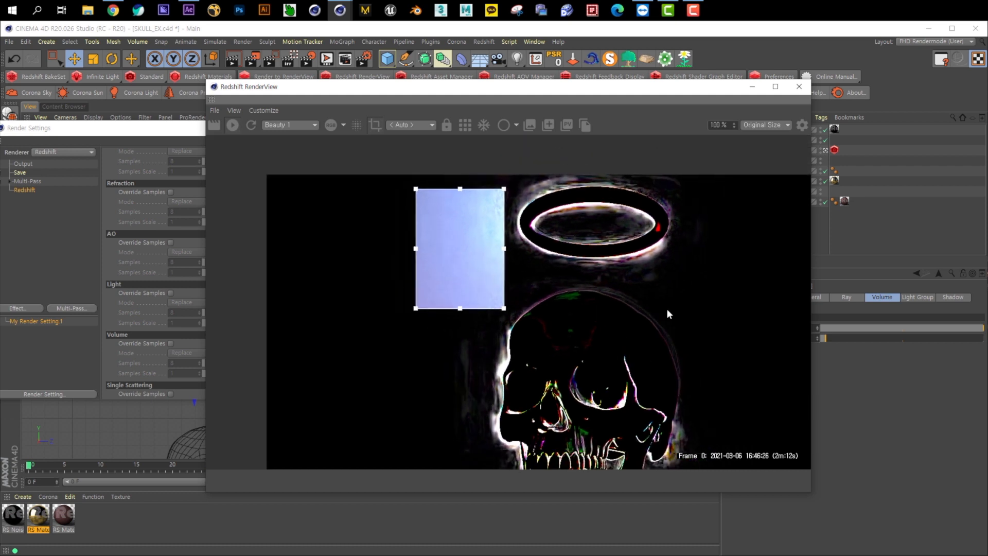
left_click(767, 126)
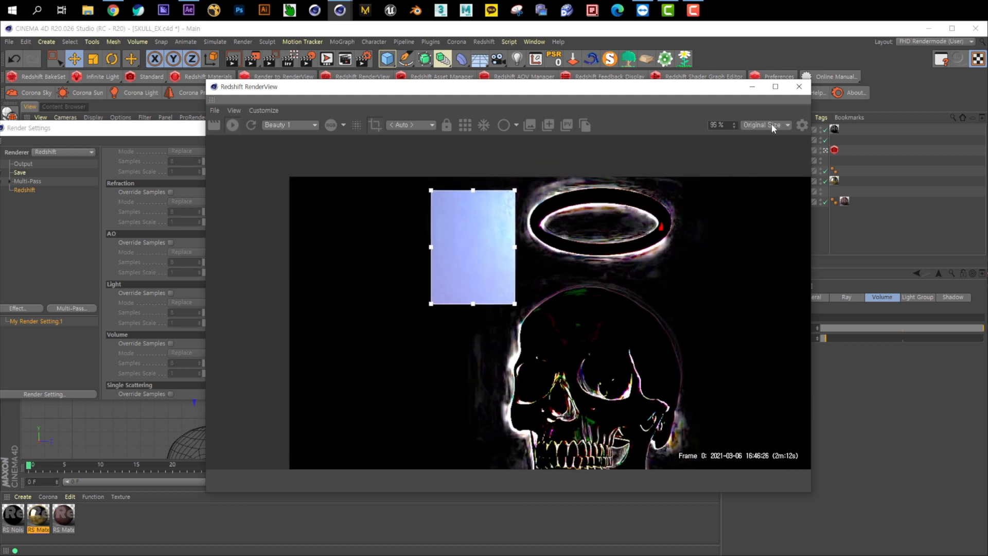
left_click(770, 123)
left_click(773, 137)
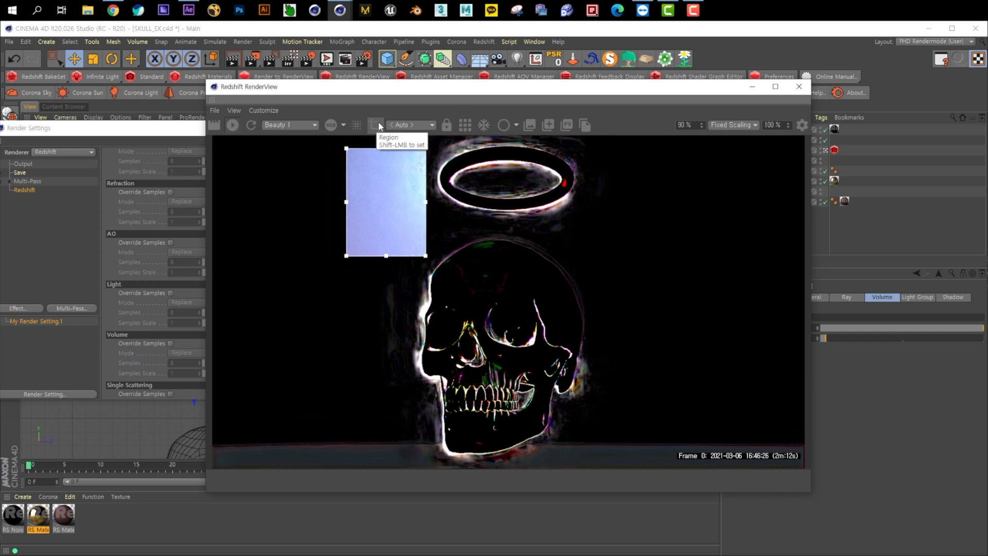
Turn off the render region so the RenderView renders the full frame.
left_click_drag(721, 86, 628, 176)
left_click(282, 214)
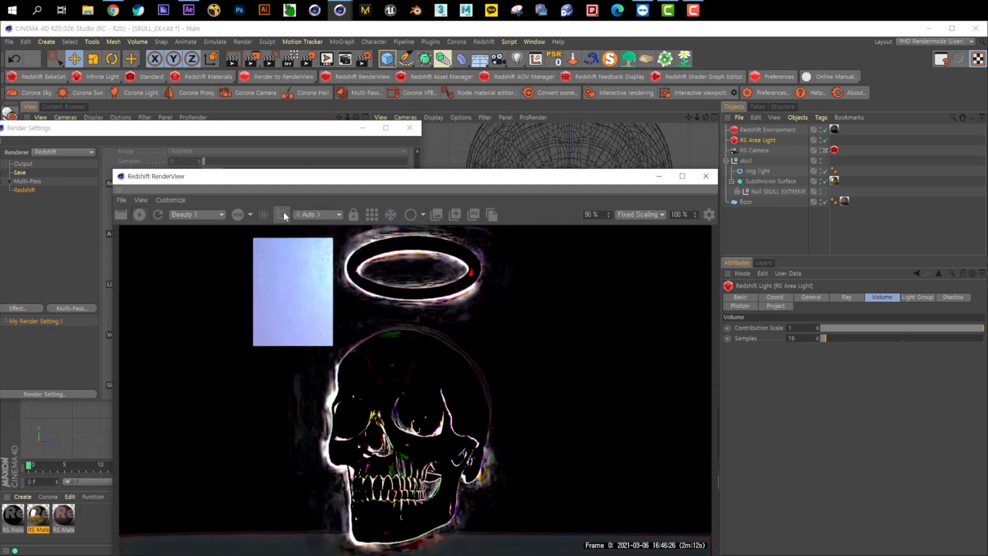
left_click_drag(445, 177, 374, 159)
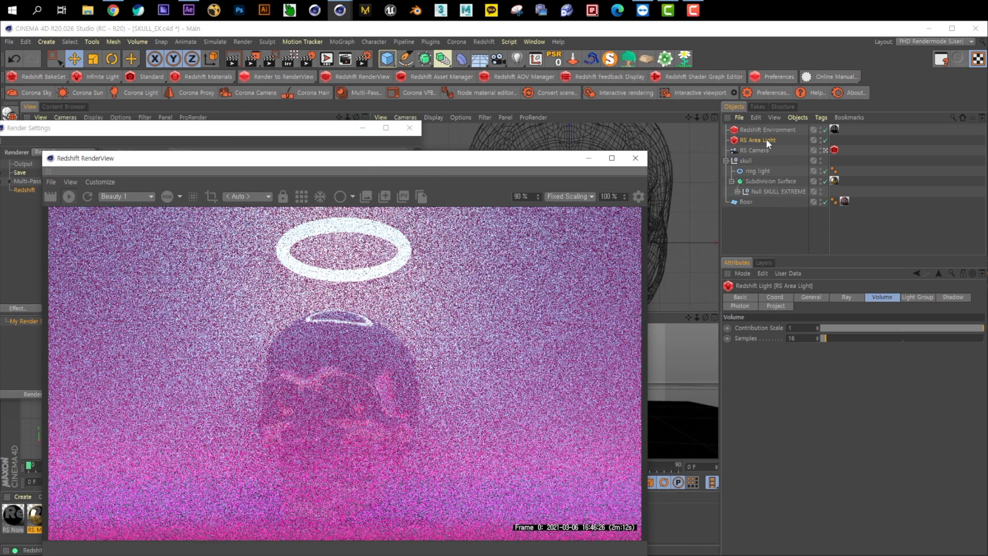
Change the RS Area Light's area shape from Mesh to Disc.
left_click(817, 298)
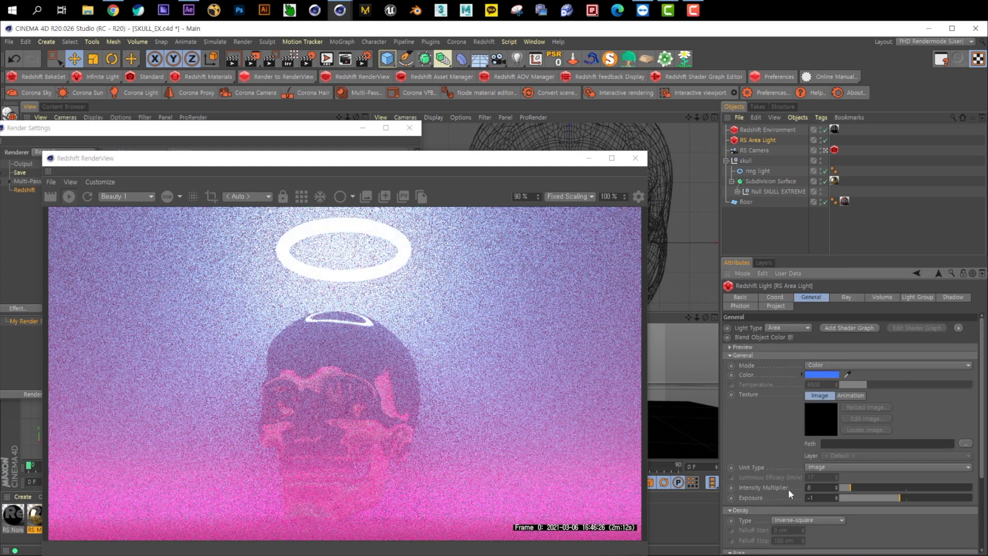
scroll(767, 486, "down", 4)
left_click(816, 457)
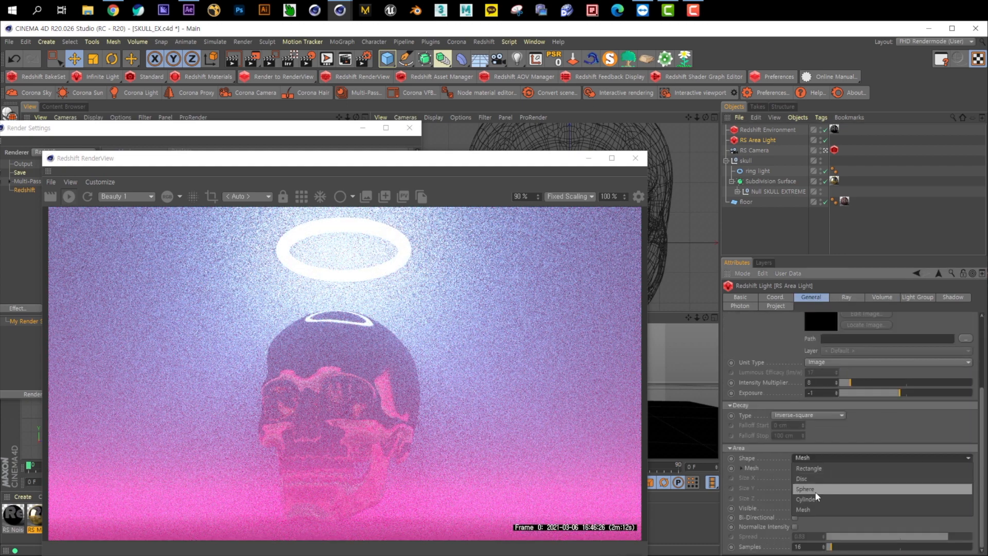
left_click(831, 481)
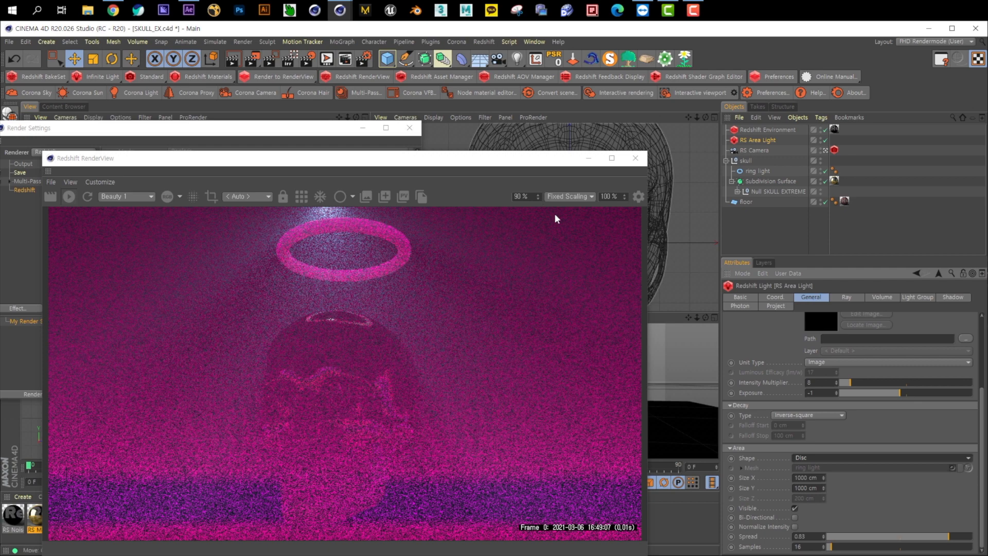
Close the render settings, center the disc light above the skull in the Top view and scale it to about 7640 cm.
left_click_drag(513, 161, 585, 440)
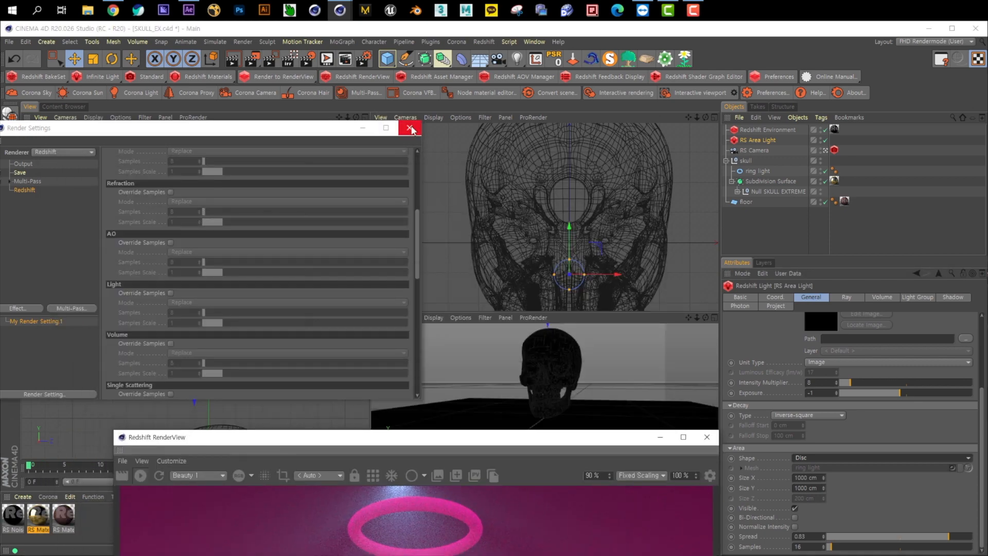
left_click(409, 127)
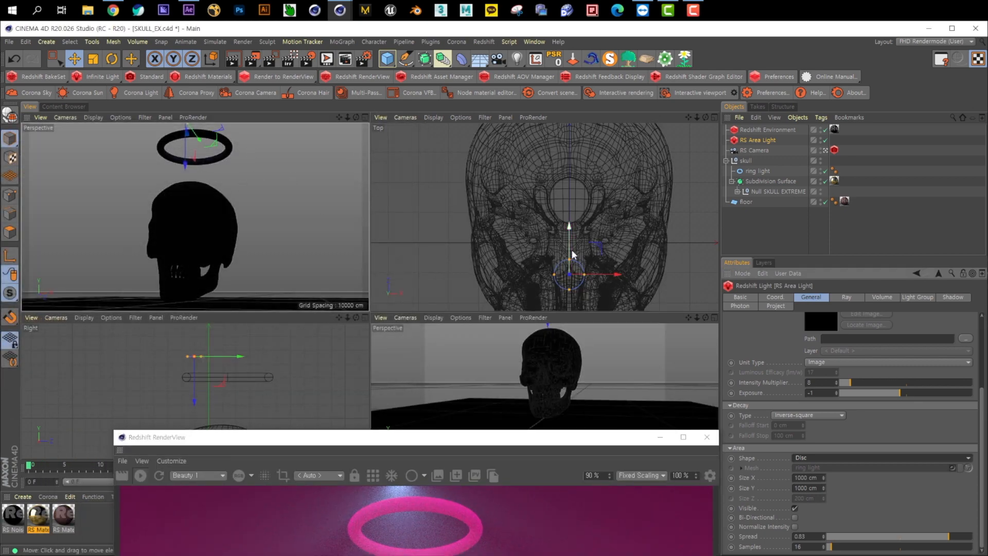
left_click(574, 177)
key("t")
left_click_drag(585, 200, 676, 201)
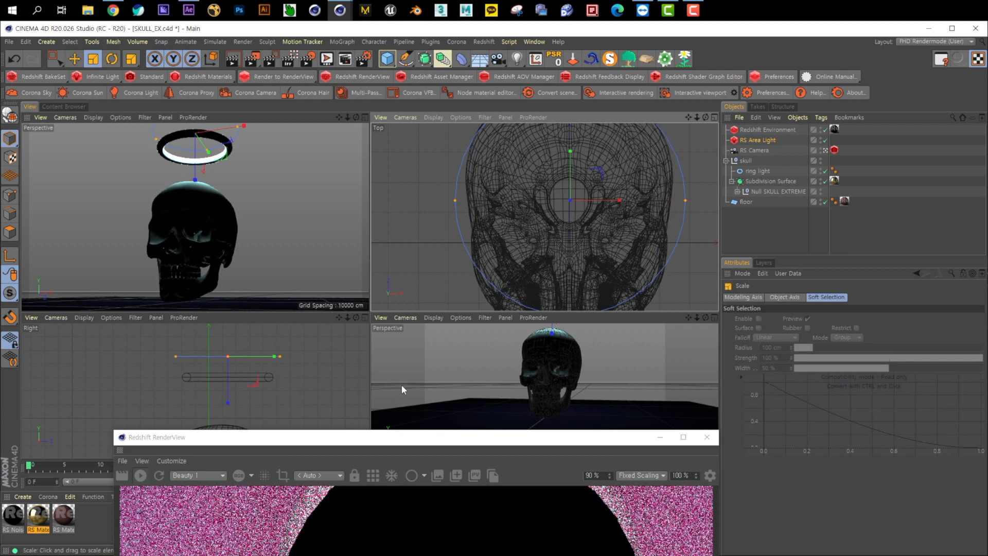
left_click_drag(442, 436, 506, 265)
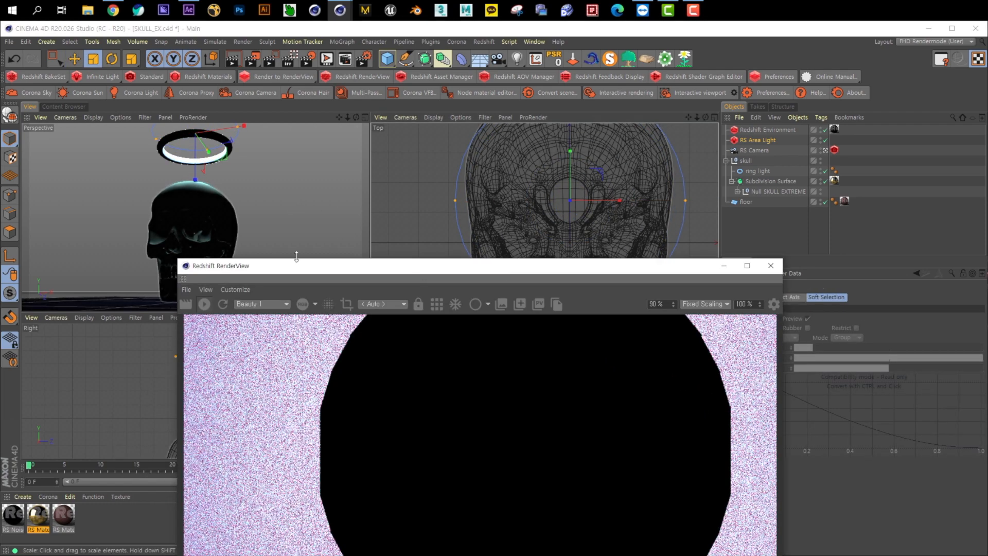
middle_click(249, 191)
middle_click(231, 179)
key("e")
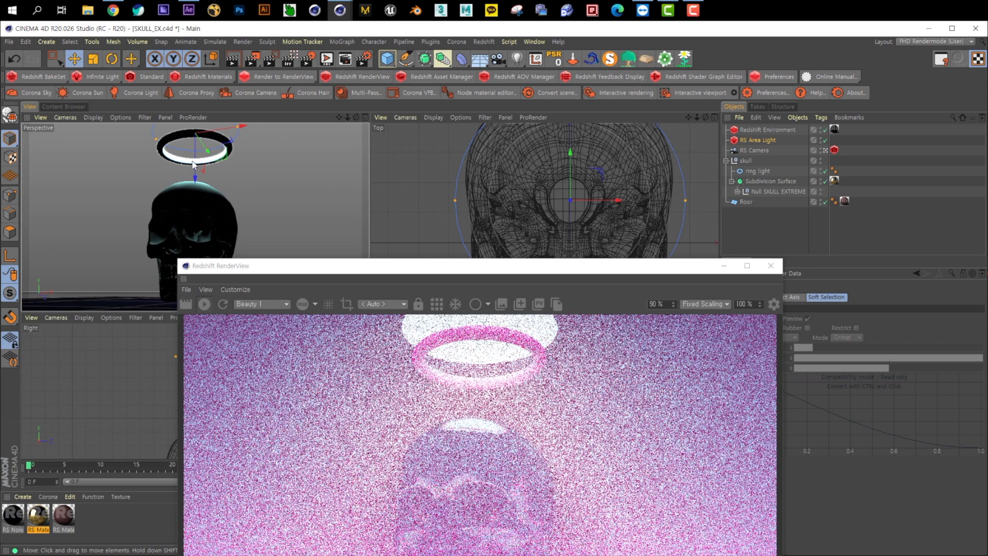
Set the RS Area Light's Spread to 1 and turn off its Visible option.
left_click_drag(685, 267, 529, 199)
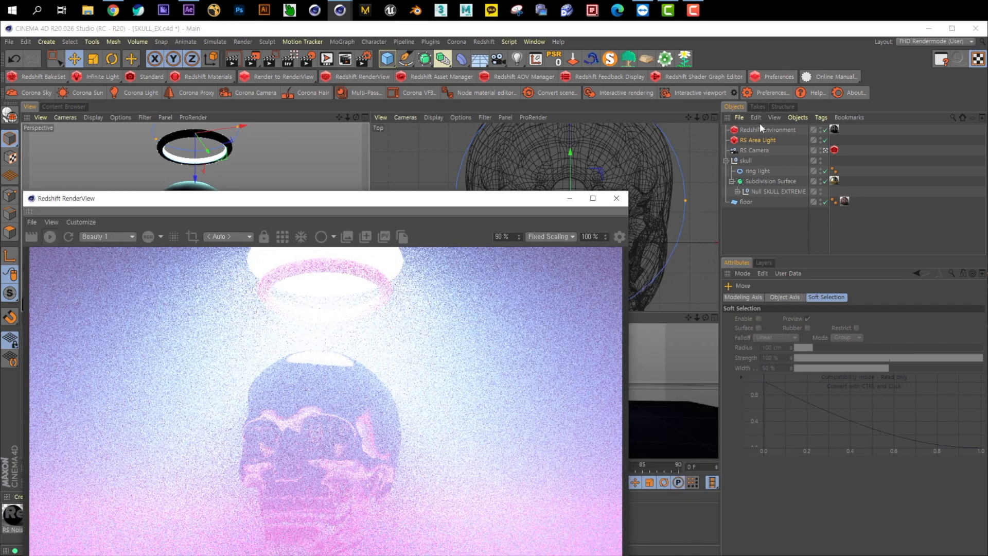
left_click(761, 130)
left_click(763, 139)
scroll(773, 420, "down", 5)
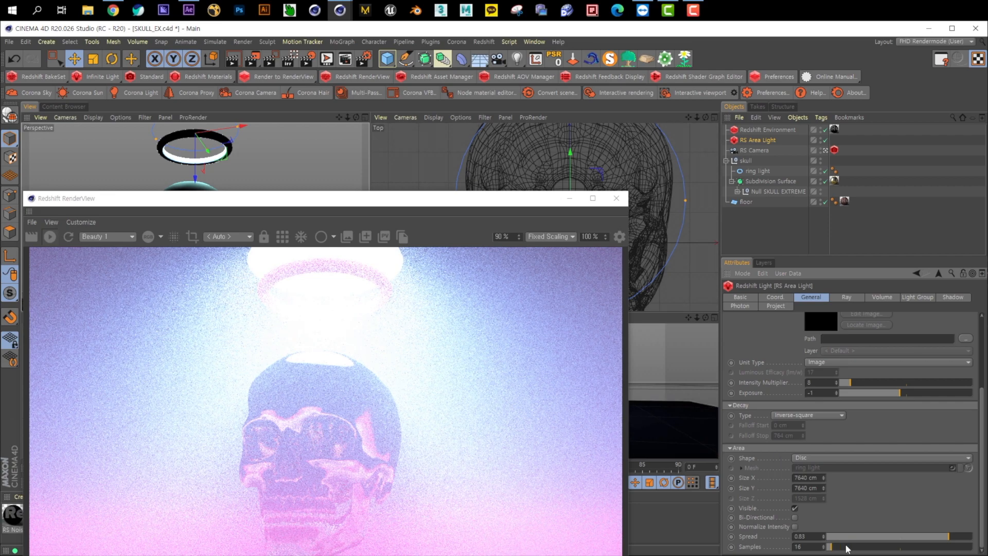
left_click_drag(951, 536, 973, 537)
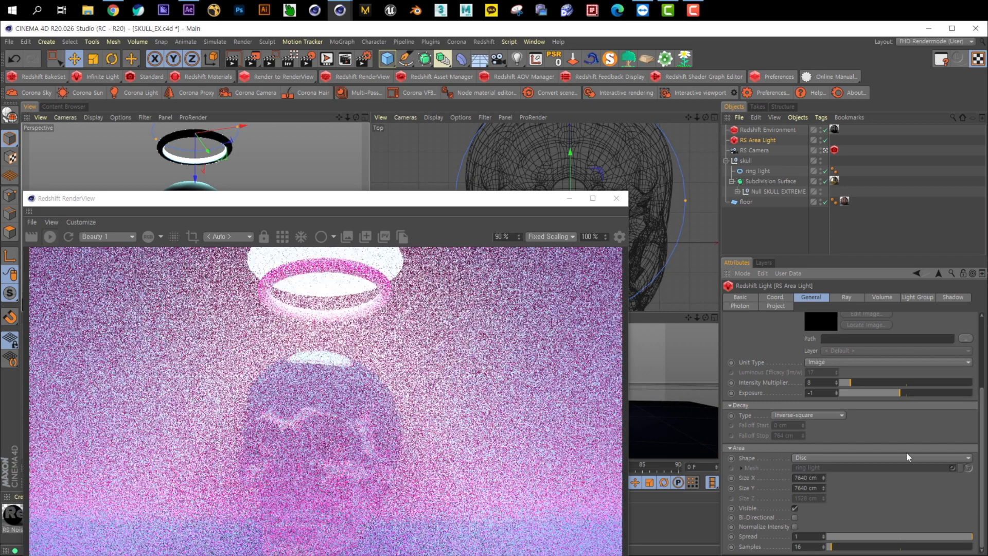
left_click(794, 508)
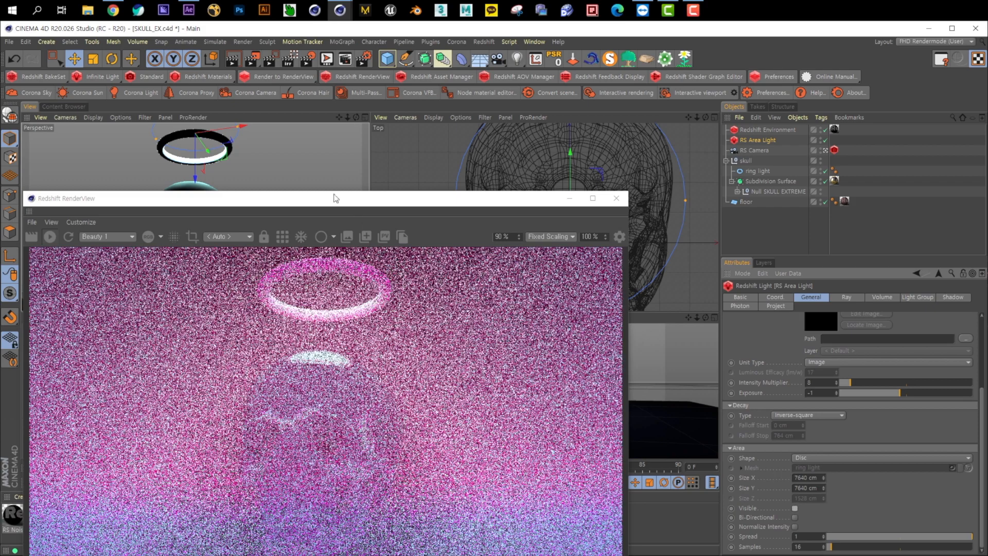
Lower the RS Area Light slightly below the ring's centre and scale its disc up to about 9810 cm.
left_click_drag(195, 161, 195, 175)
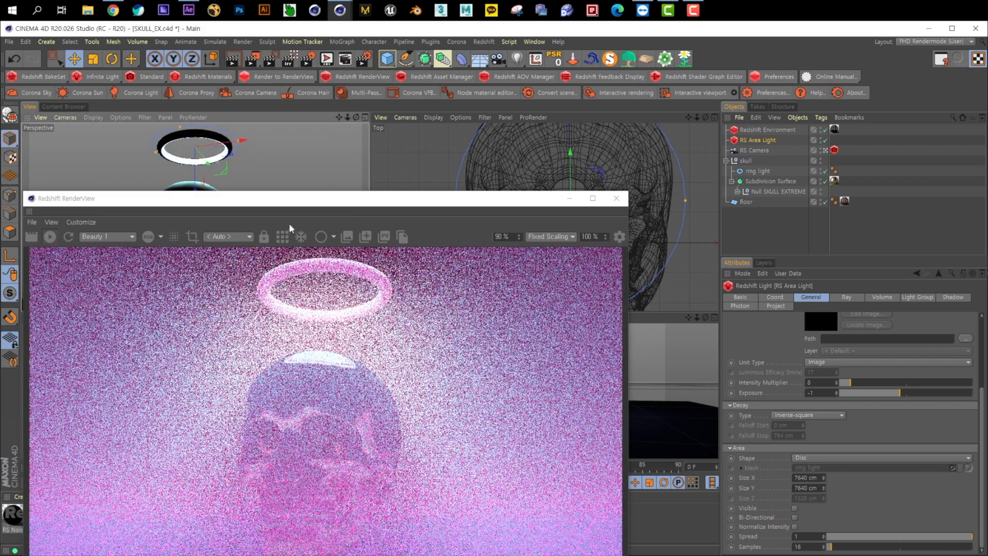
left_click_drag(286, 202, 546, 107)
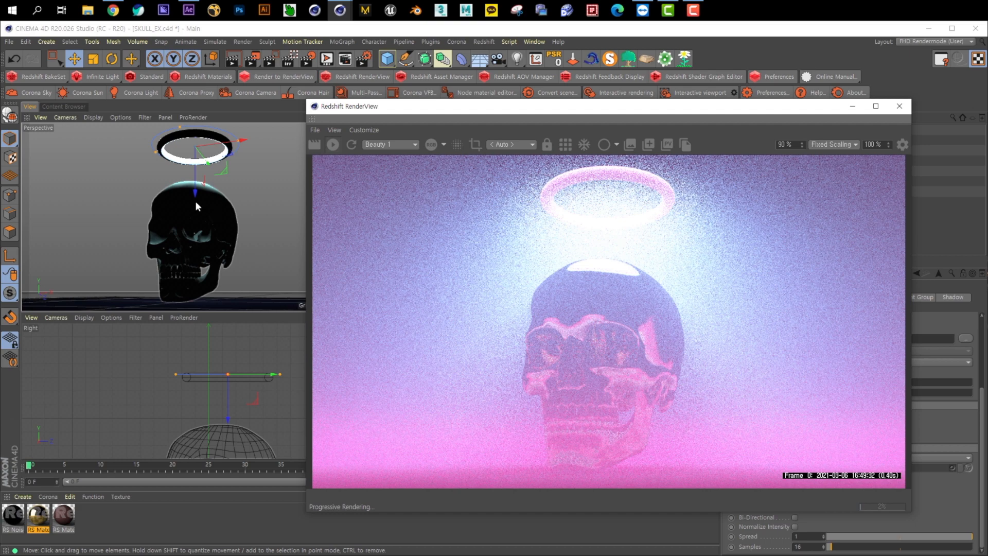
left_click(216, 189)
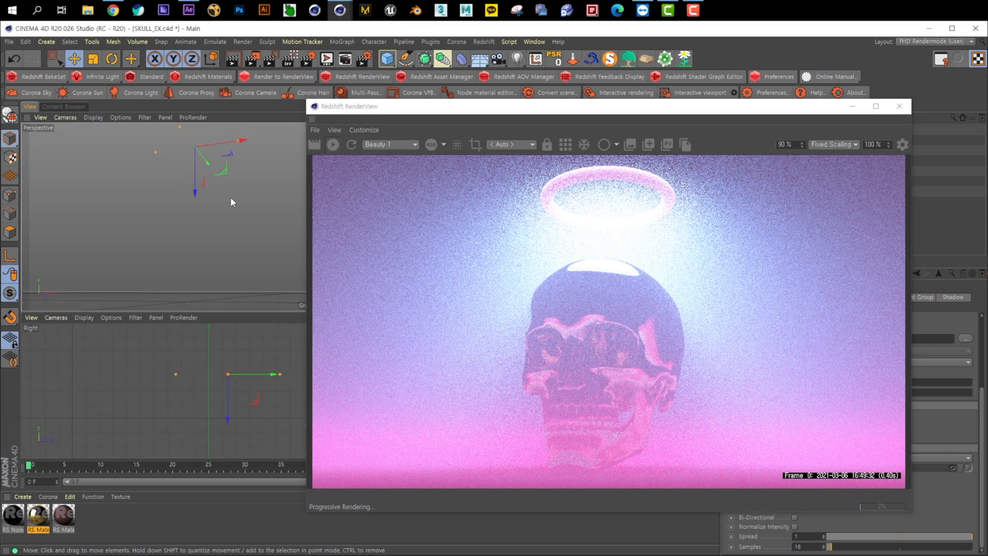
key("t")
left_click_drag(227, 201, 275, 207)
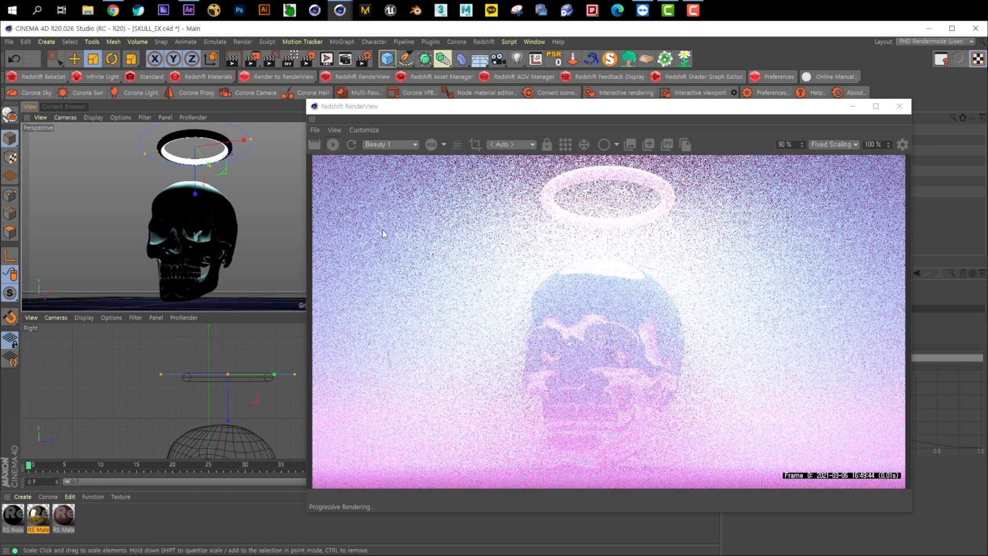
Set the RS Area Light's Exposure to -2 and its Intensity Multiplier to 7.
left_click_drag(672, 110, 400, 109)
left_click(761, 139)
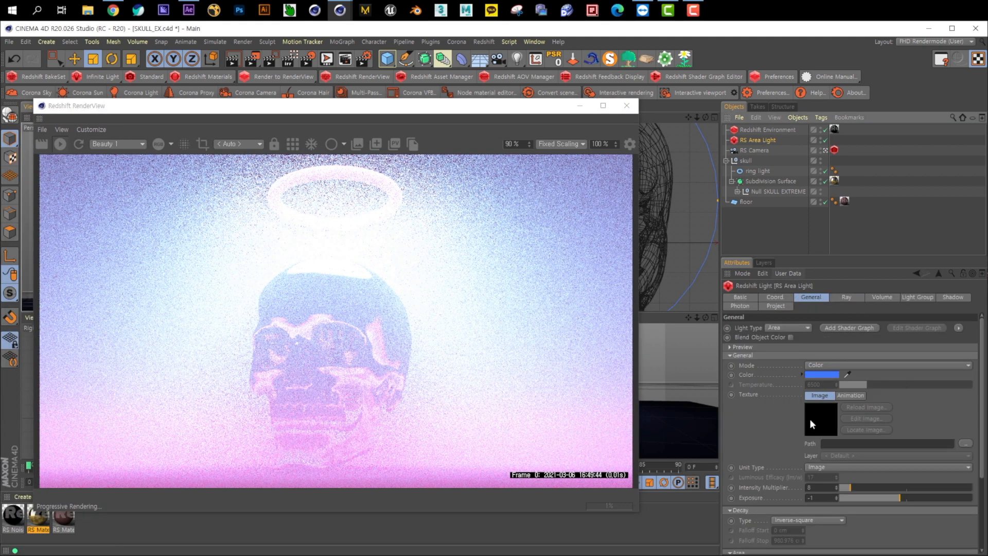
scroll(756, 419, "down", 3)
left_click(812, 436)
type("-")
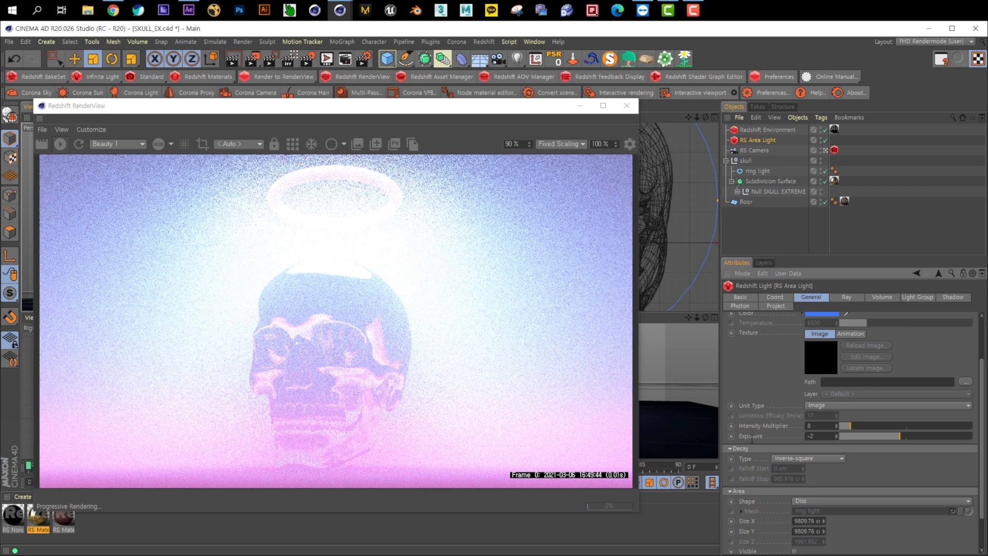
key("Return")
left_click_drag(819, 426, 792, 428)
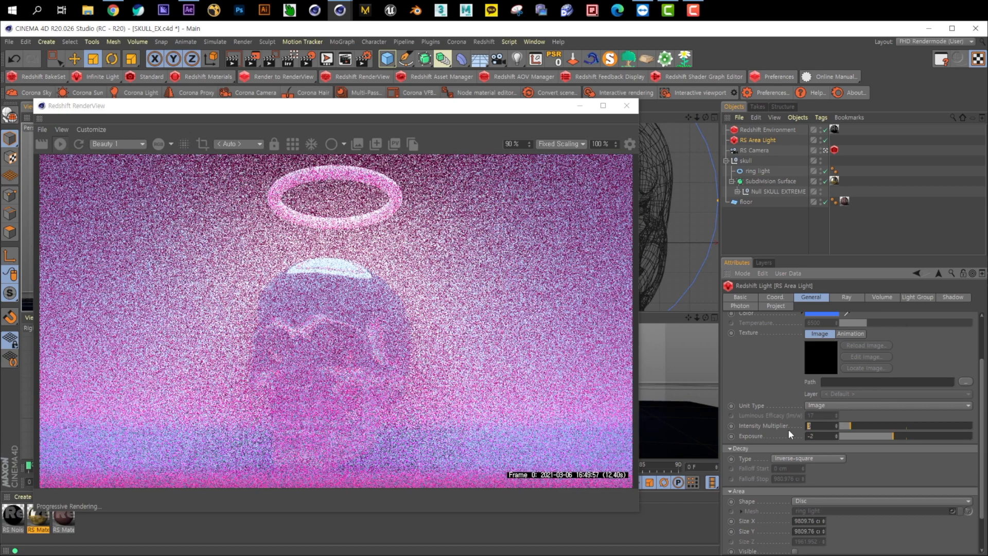
type("7")
key("Return")
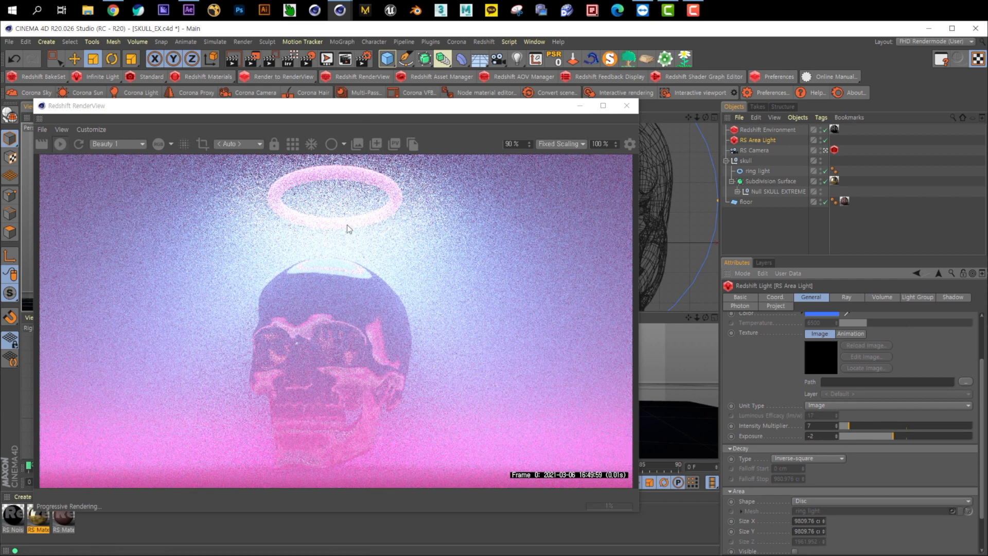
Duplicate the RS Area Light and rename the copy RS Area Light fake.
left_click_drag(755, 140, 763, 147, "ctrl")
double_click(778, 150)
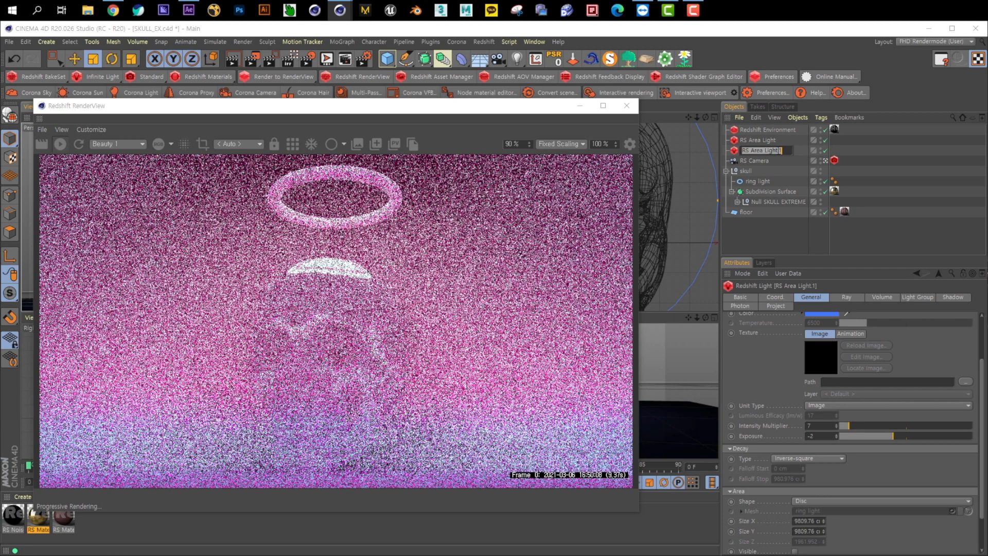
type("fake")
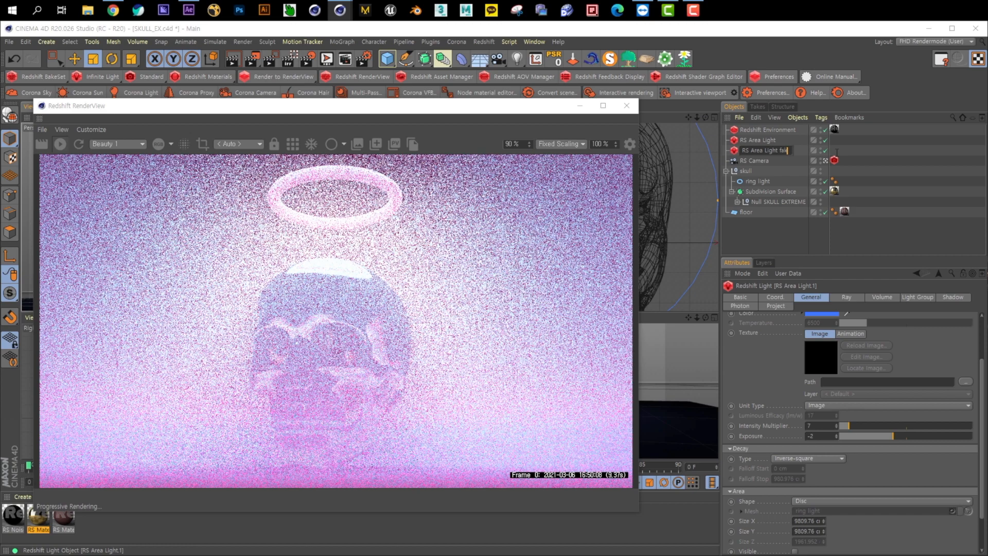
key("Return")
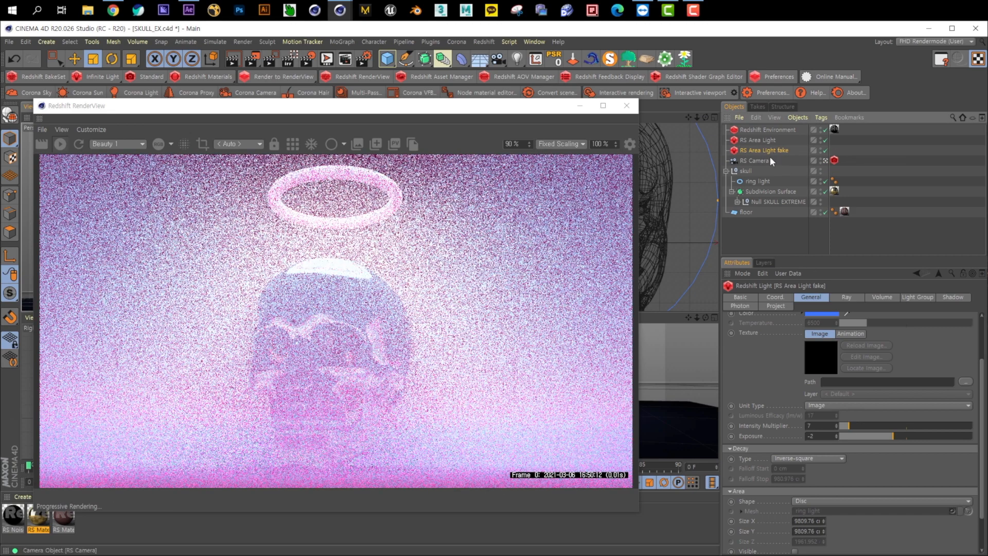
Change the RS Area Light fake's area shape to Mesh and set its volume Contribution Scale to 0.
left_click(809, 500)
left_click(828, 491)
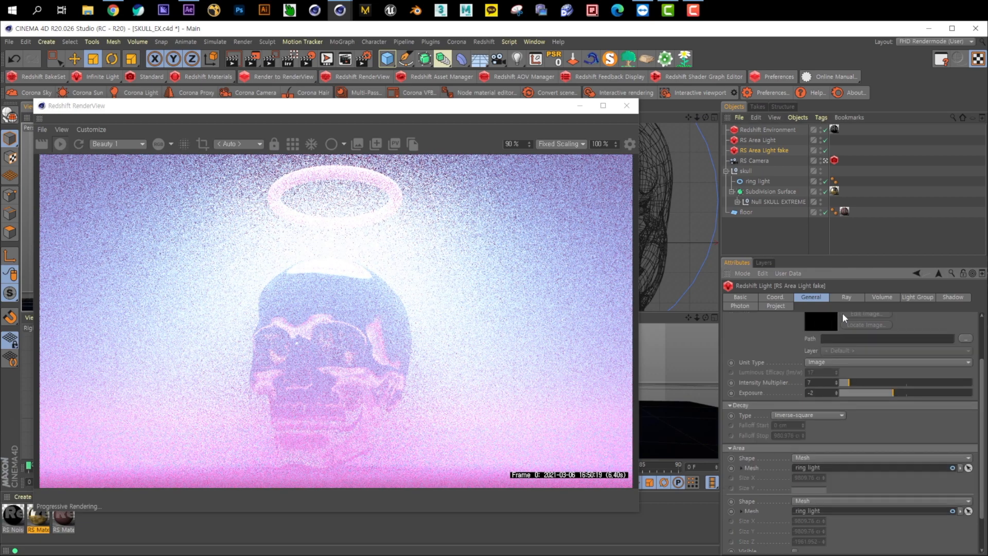
left_click(882, 297)
left_click_drag(837, 326, 739, 325)
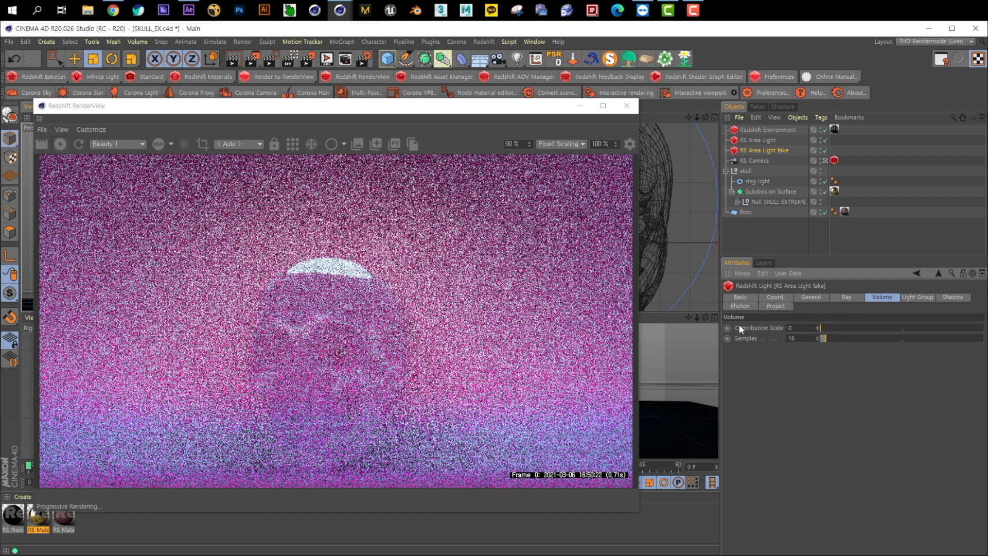
Turn on the Visible option of the RS Area Light fake.
left_click(845, 298)
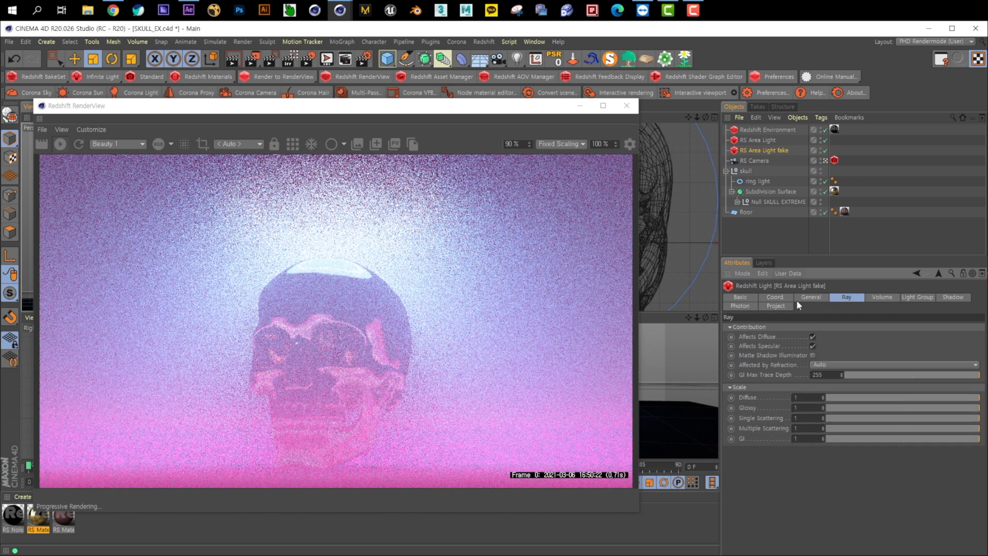
left_click(811, 297)
scroll(773, 483, "down", 6)
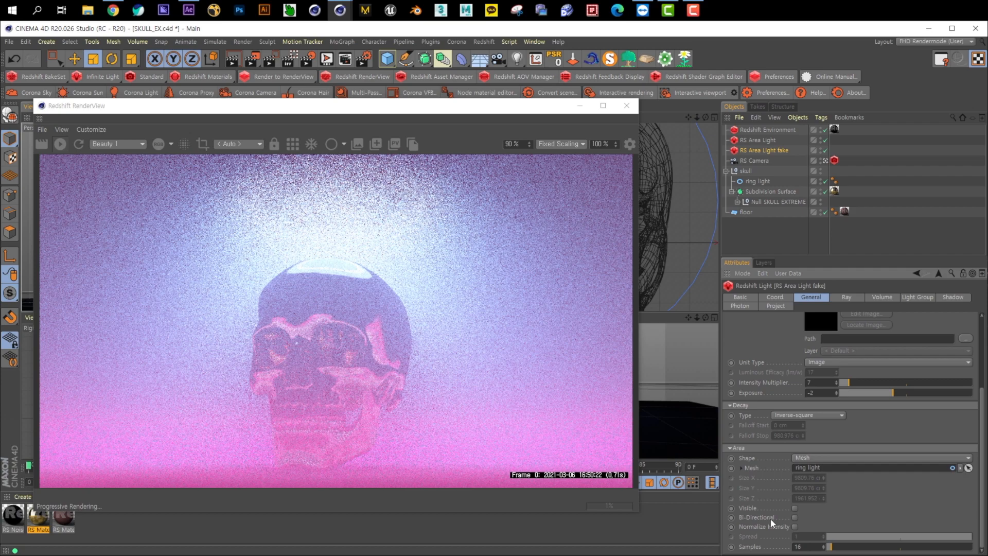
left_click(794, 508)
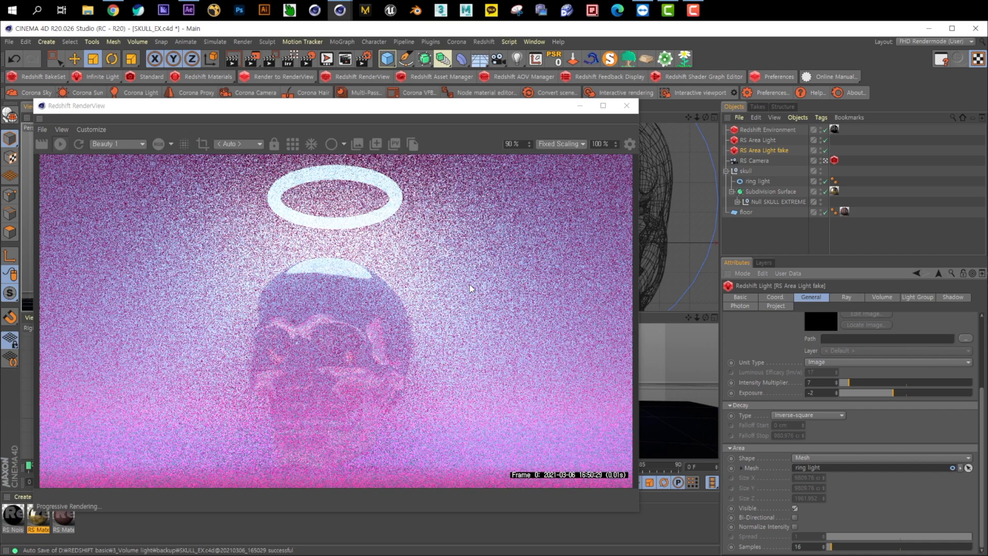
Turn off Affects Diffuse and Affects Specular for the RS Area Light fake and lower all its ray contribution scales to about 0.
left_click(881, 297)
left_click(846, 297)
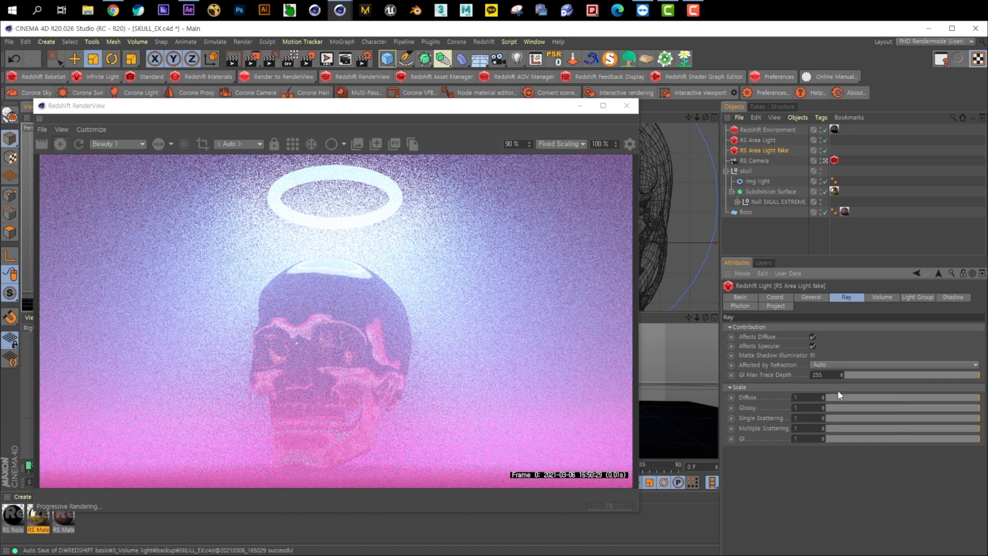
left_click(811, 337)
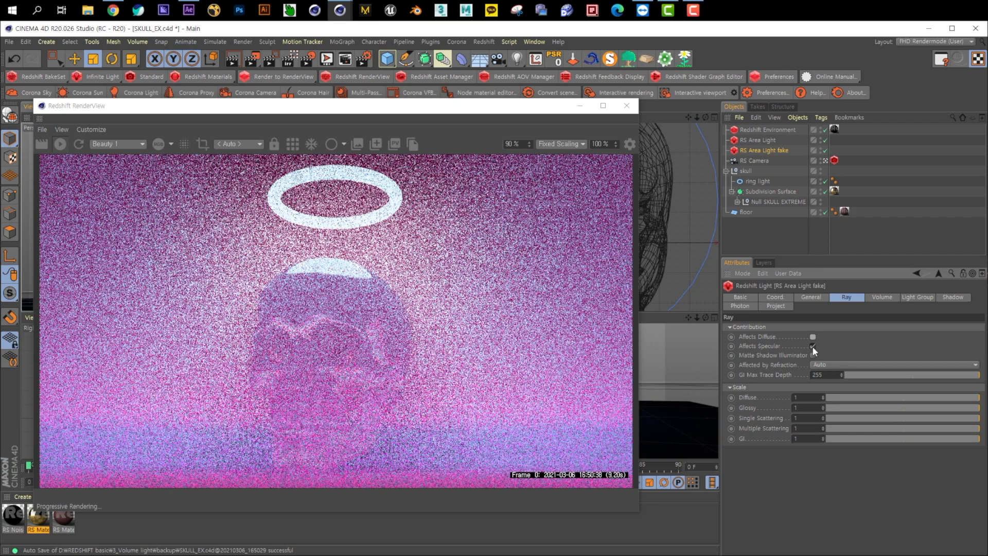
left_click(812, 346)
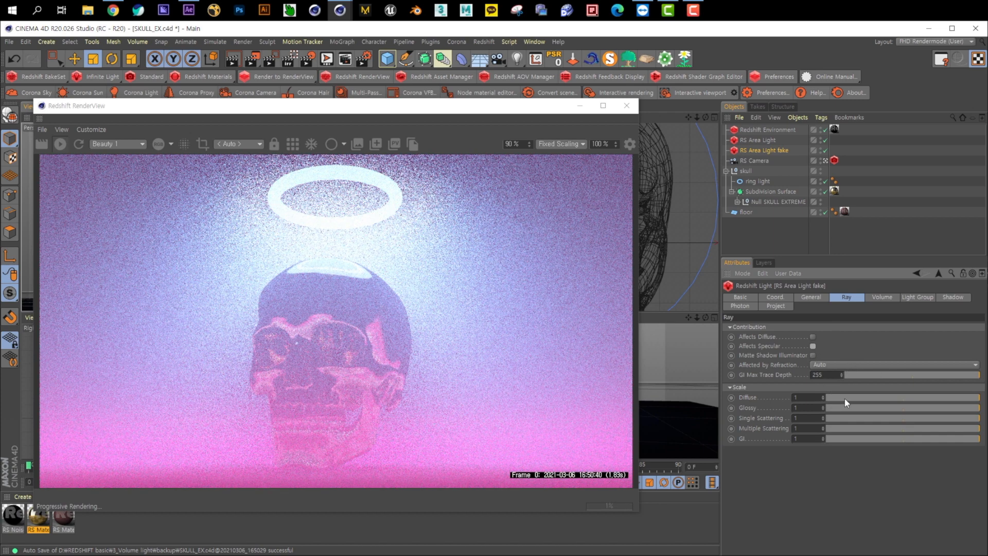
left_click_drag(844, 397, 562, 347)
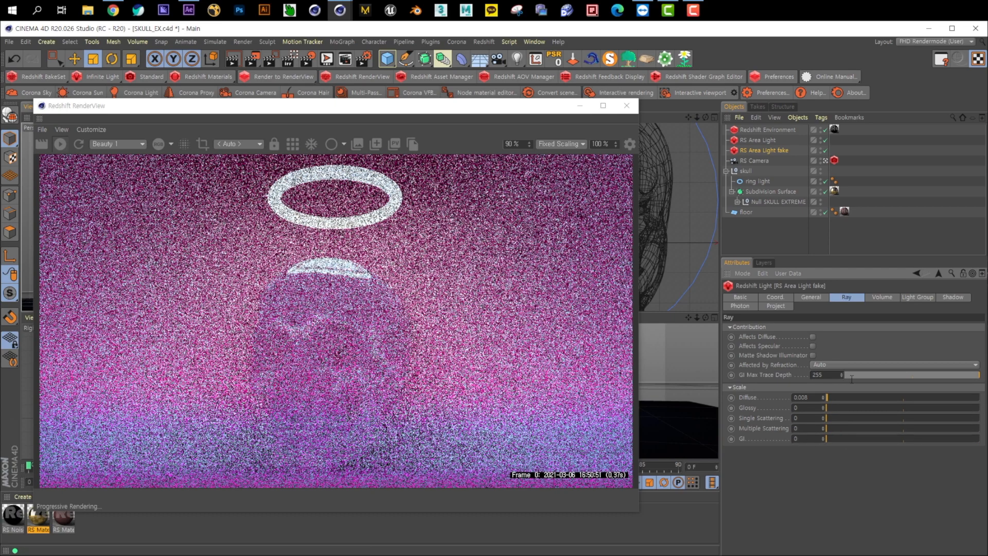
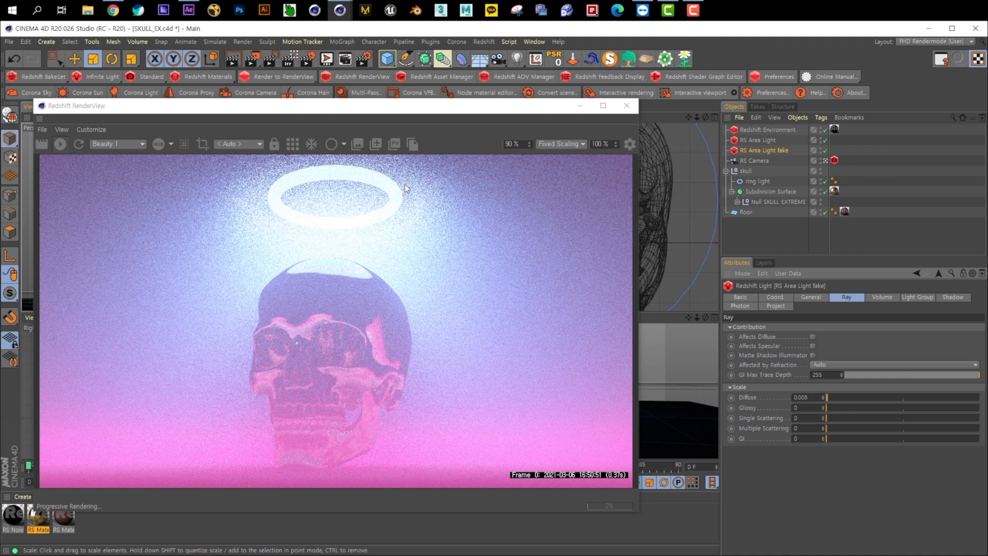
Set the volume Samples of the original RS Area Light to 128.
left_click_drag(398, 110, 671, 108)
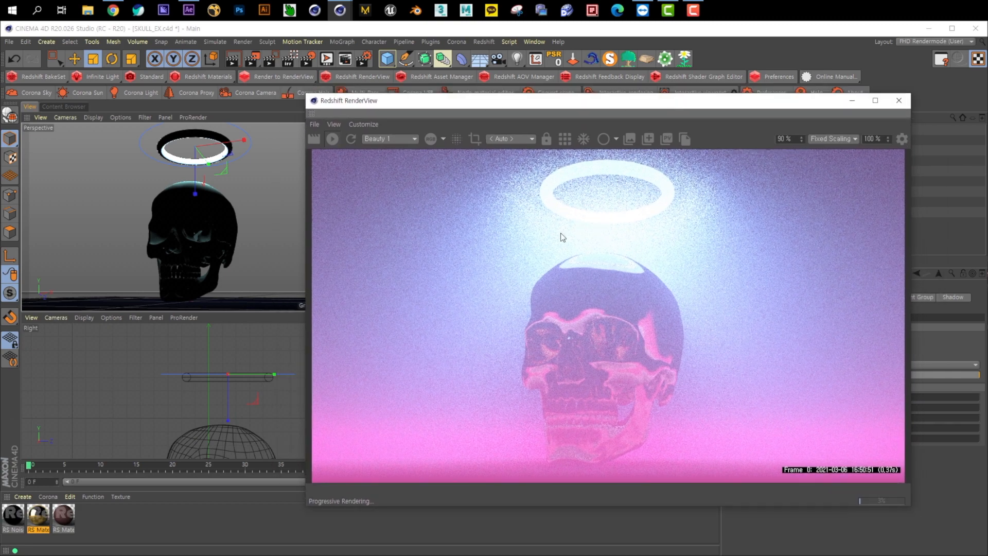
left_click_drag(617, 106, 414, 105)
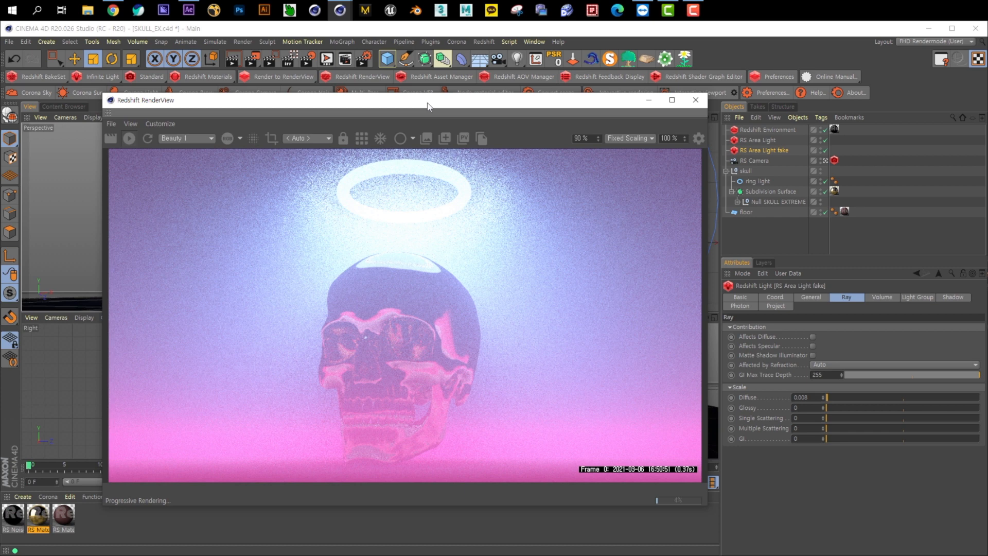
left_click(783, 152)
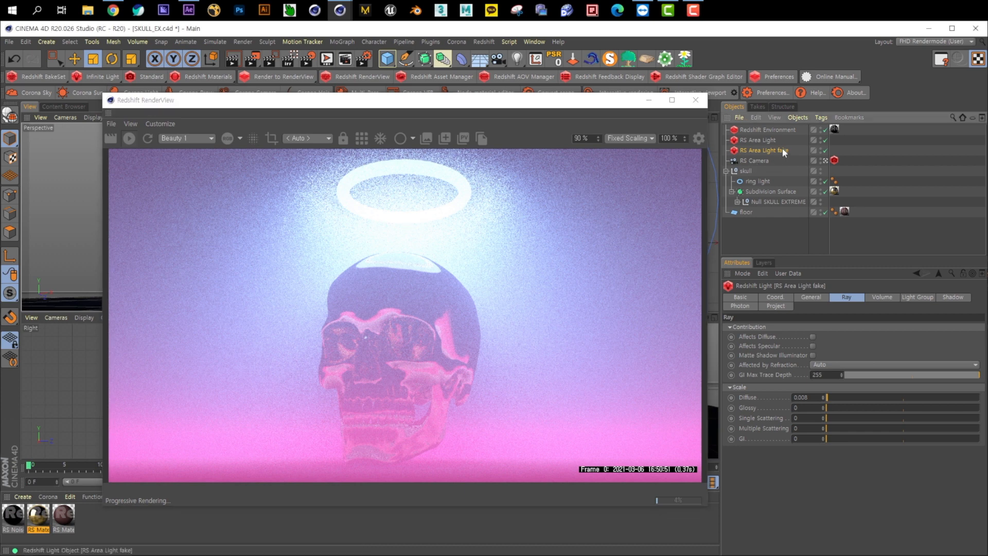
left_click(757, 140)
left_click(882, 297)
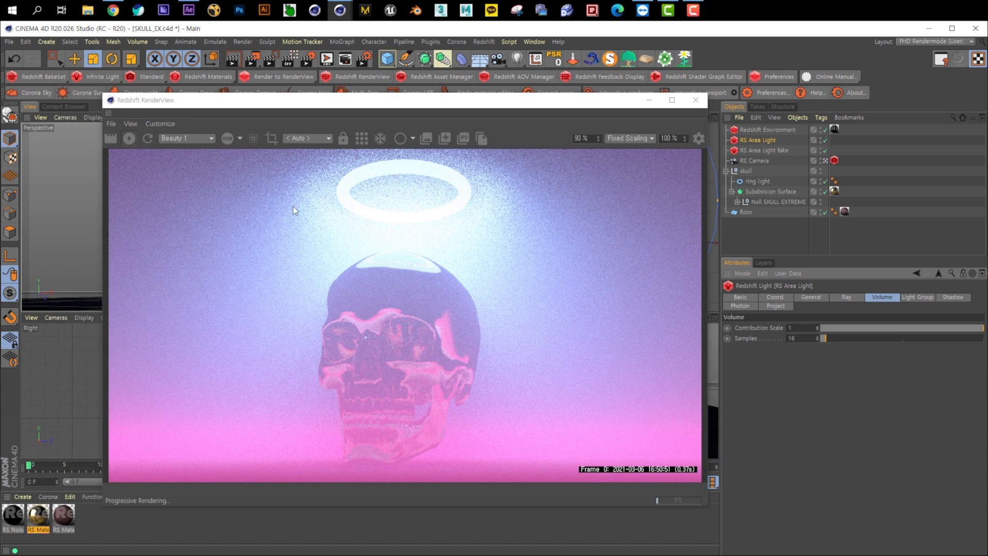
left_click_drag(797, 338, 736, 339)
type("128")
key("Return")
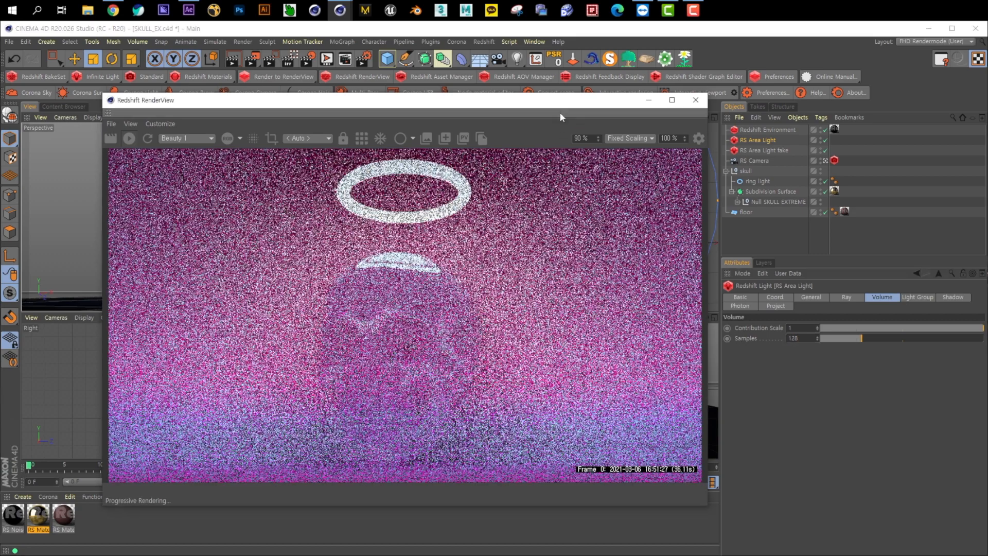
Open the render settings beside the RenderView and show the Redshift GI options.
left_click_drag(560, 117, 734, 172)
left_click(364, 59)
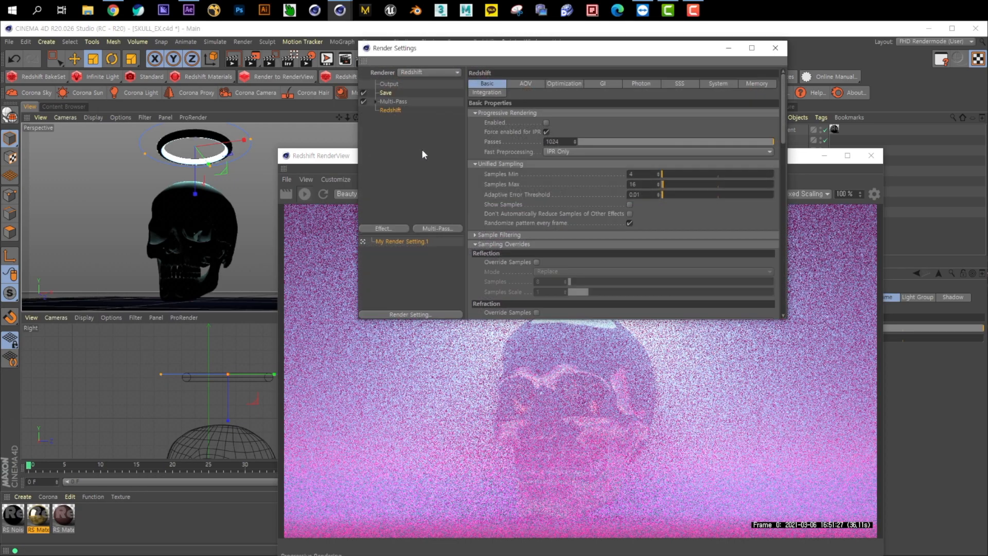
left_click_drag(525, 50, 216, 88)
left_click_drag(488, 156, 583, 97)
left_click(305, 91)
left_click(294, 120)
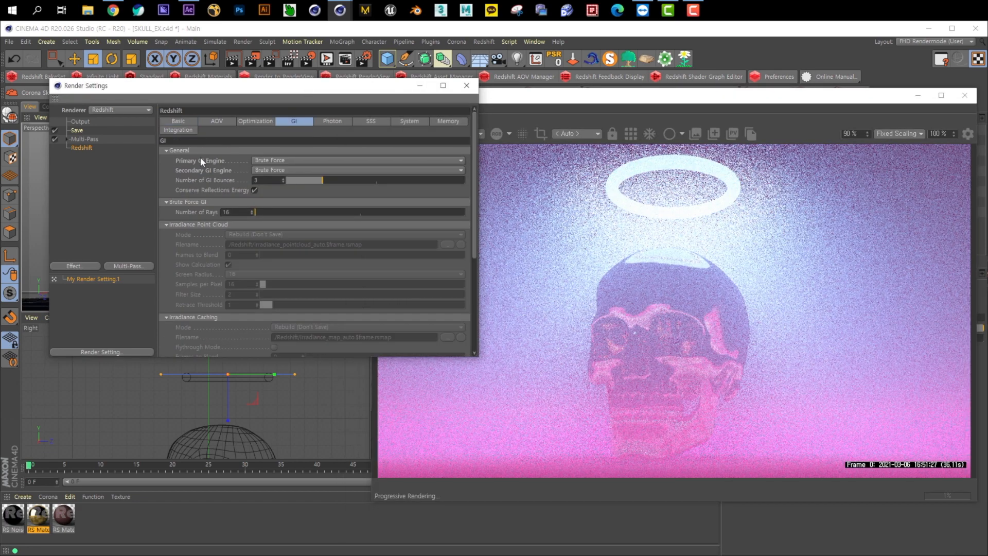
Set the Adaptive Error Threshold of the Redshift unified sampling to 0.002.
left_click(188, 122)
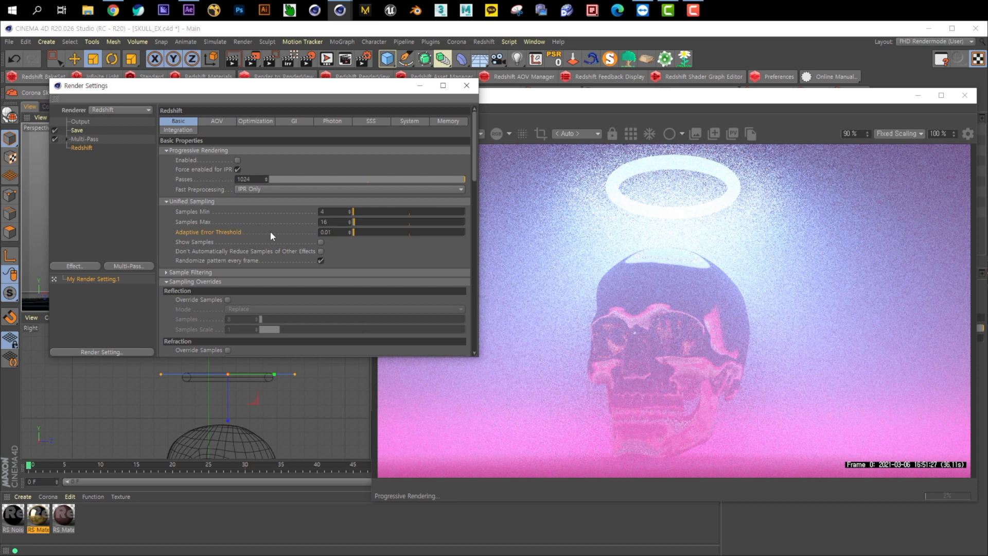
left_click_drag(336, 232, 285, 231)
left_click(340, 235)
key("BackSpace")
type("2")
key("Return")
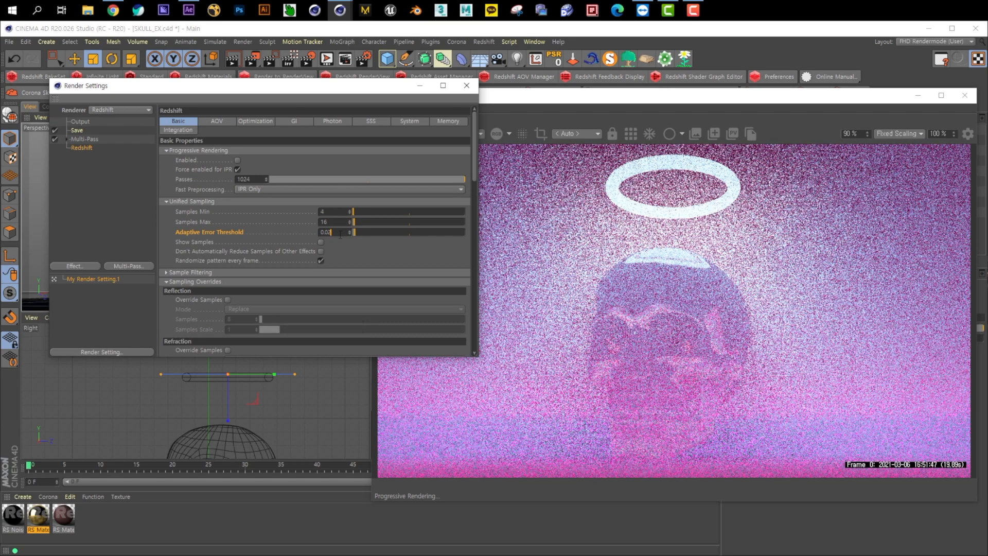
key("BackSpace")
type("02")
key("Return")
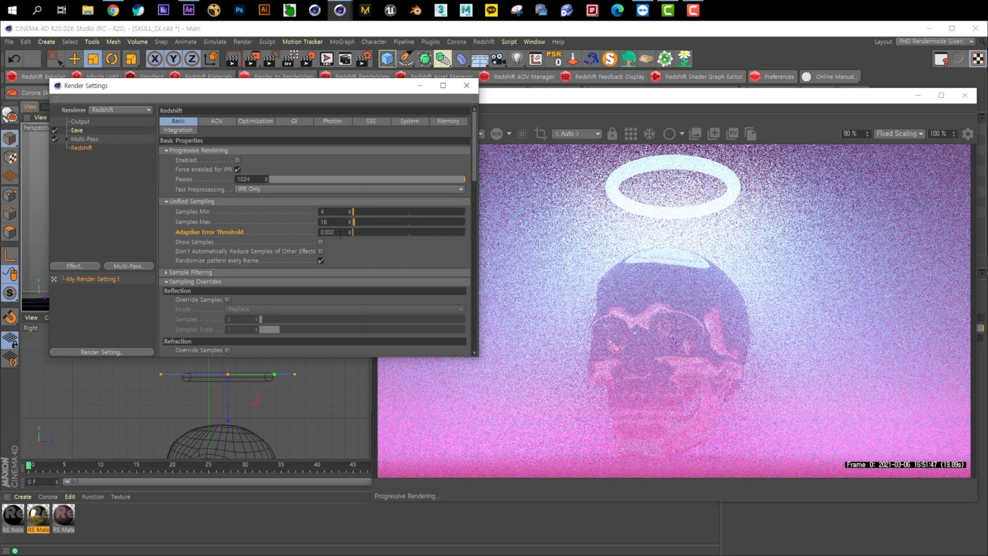
Enable the Light and Volume sample overrides in the Redshift sampling overrides and set the Light Samples to 128.
scroll(246, 248, "down", 5)
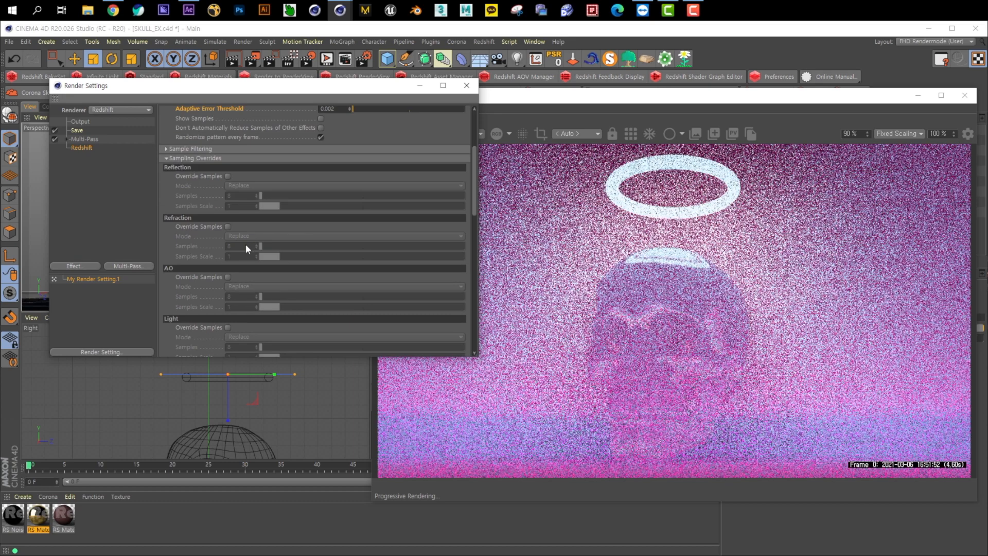
scroll(198, 260, "down", 5)
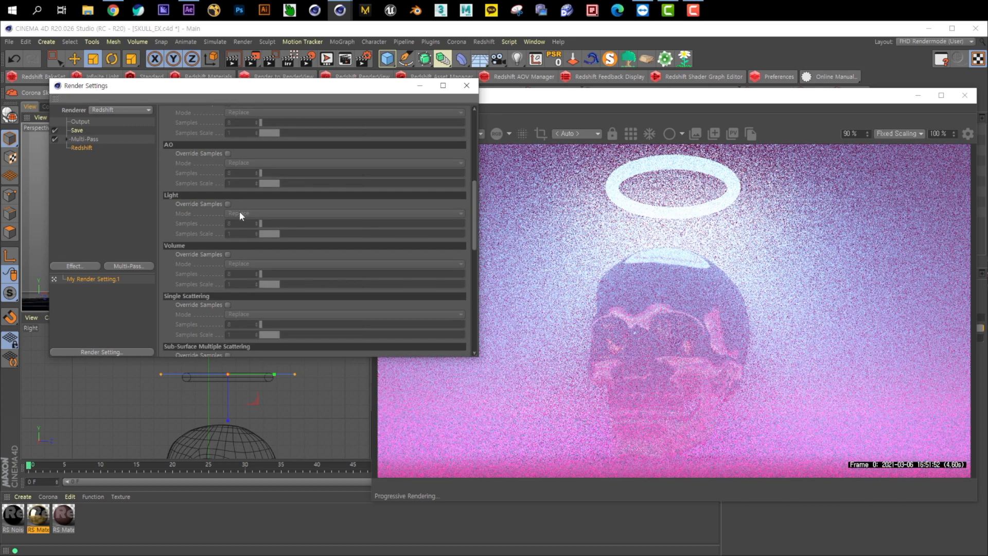
left_click(228, 204)
left_click(227, 254)
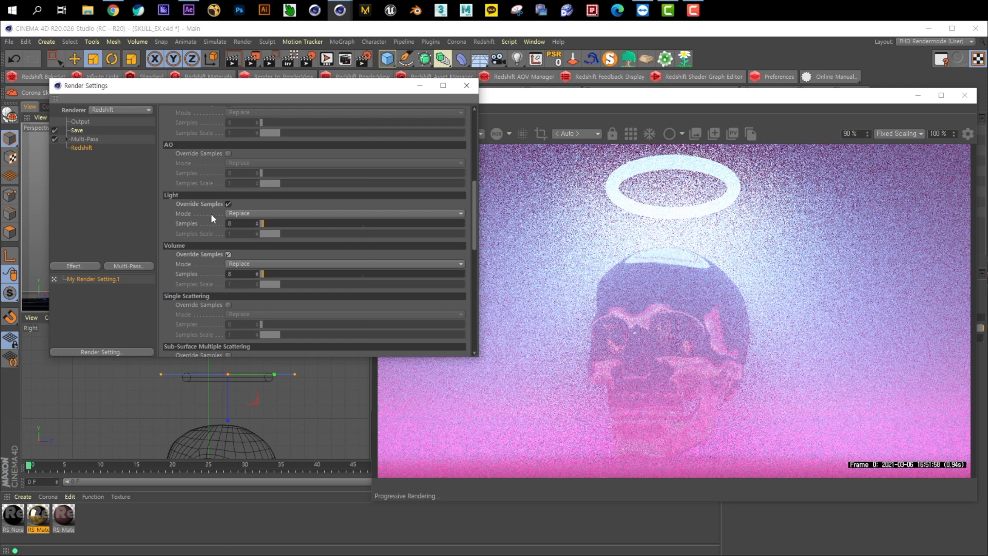
left_click_drag(234, 223, 194, 223)
type("46")
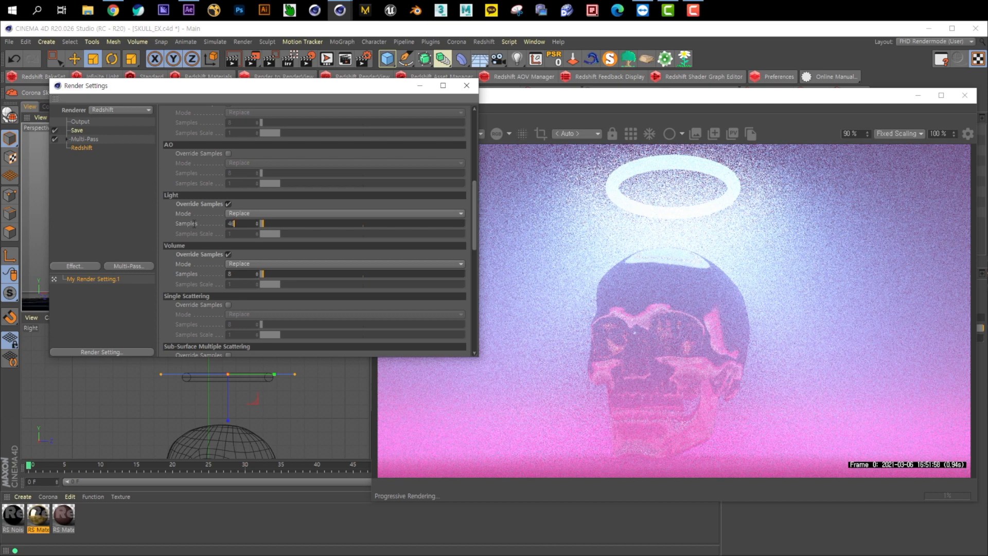
type("28")
key("Return")
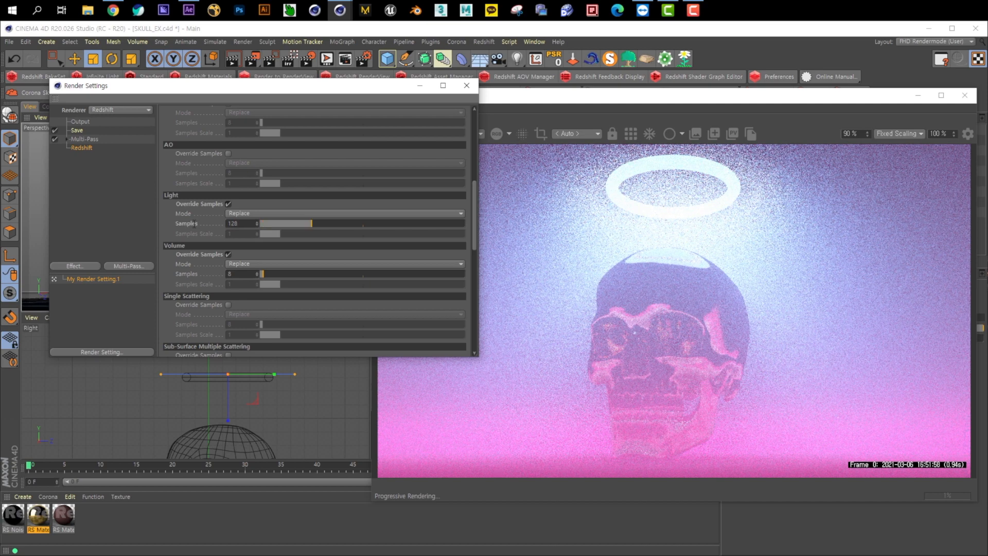
Set the Volume override Samples to 256 and check the OptiX denoise options.
left_click(239, 274)
type("256")
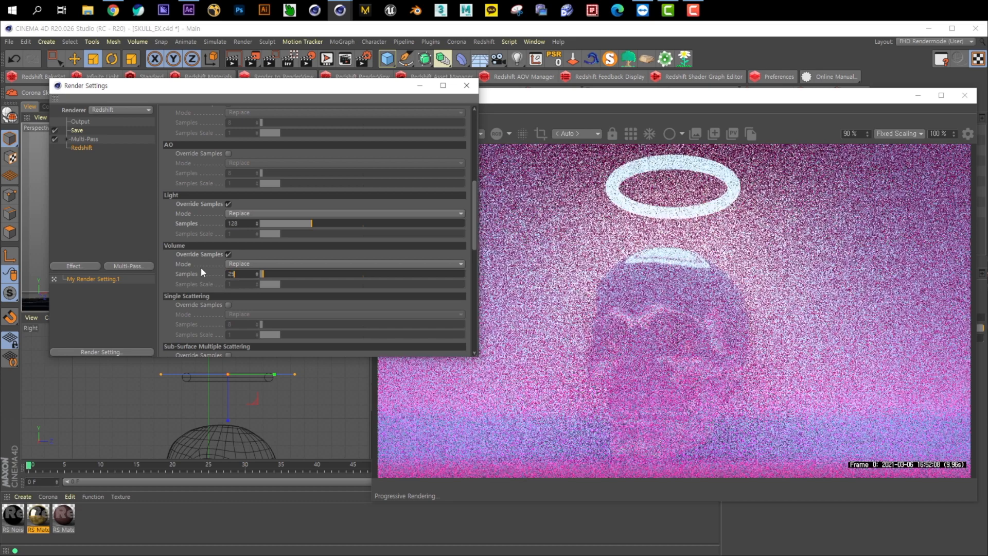
key("Return")
scroll(203, 240, "down", 4)
scroll(203, 242, "down", 4)
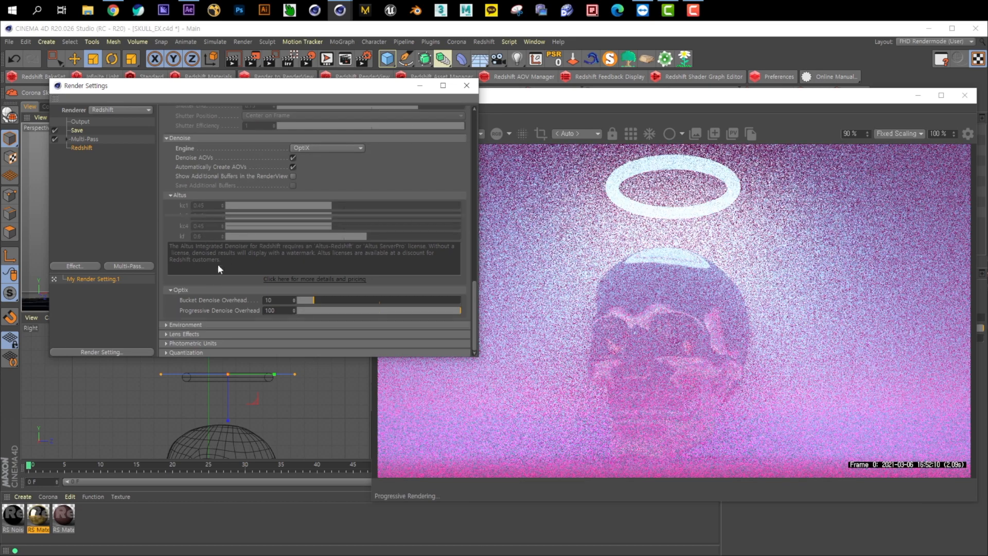
scroll(211, 272, "up", 5)
Move the render settings and RenderView windows apart and turn on the render region beside the ring light.
left_click_drag(360, 85, 229, 170)
left_click_drag(535, 96, 466, 96)
left_click(471, 133)
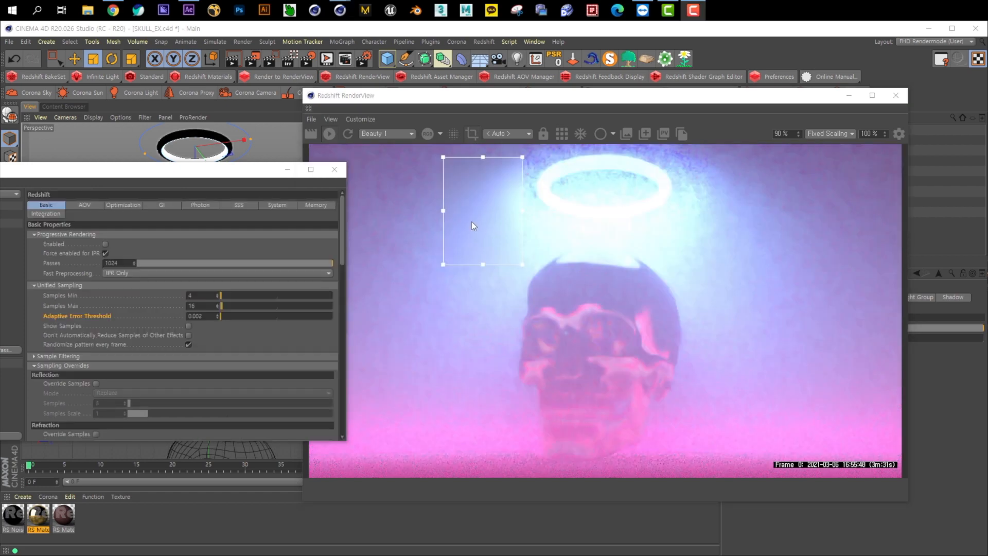
left_click(441, 204)
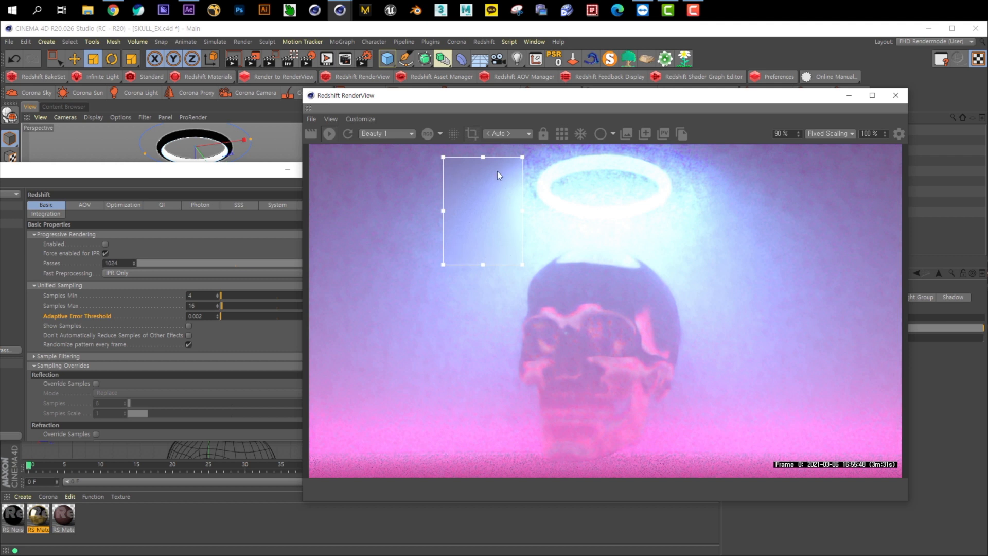
Turn off the render region in the RenderView.
left_click(149, 320)
scroll(156, 351, "down", 8)
scroll(77, 350, "up", 10)
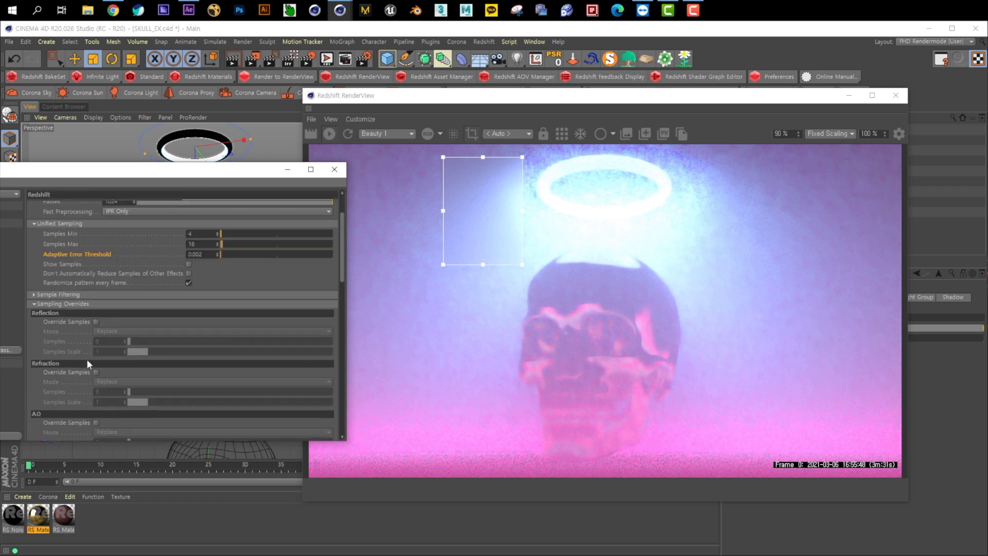
left_click(482, 104)
left_click_drag(502, 103, 320, 105)
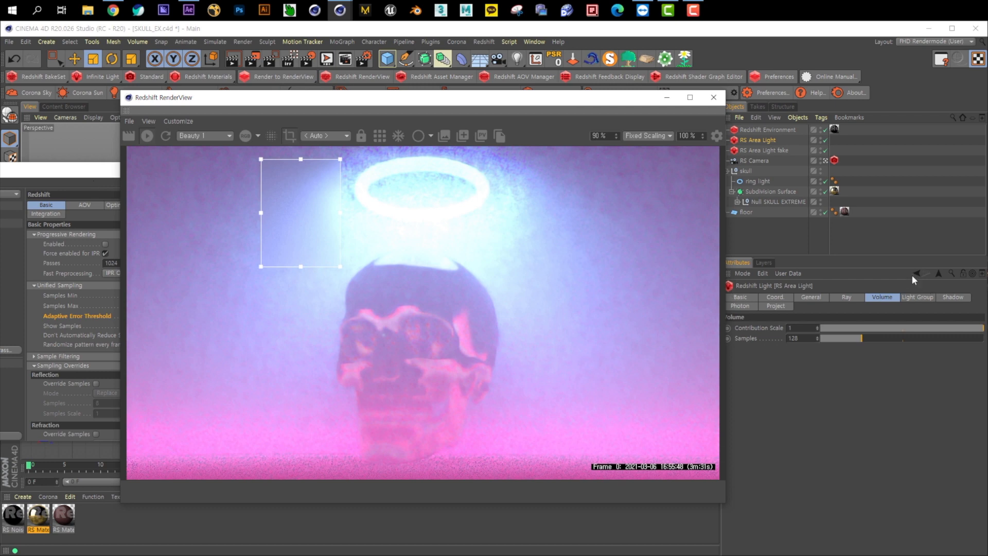
left_click_drag(614, 108, 761, 126)
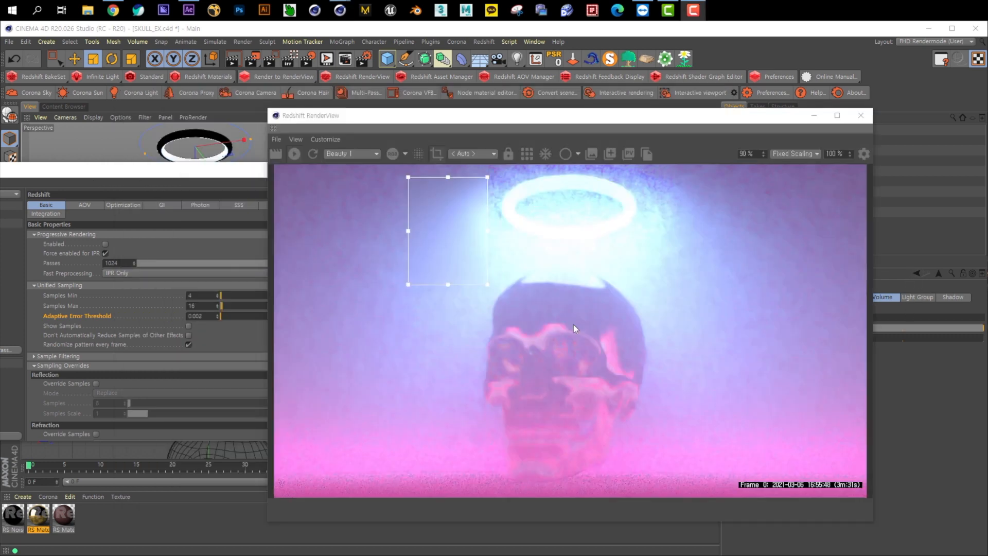
left_click(436, 154)
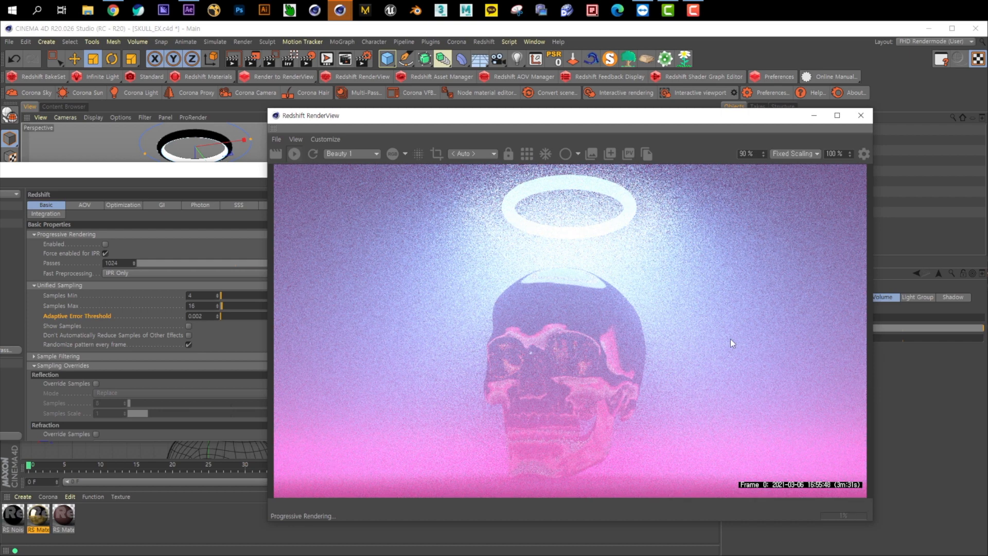
Raise the volume Samples of the RS Area Light to 512.
left_click(188, 170)
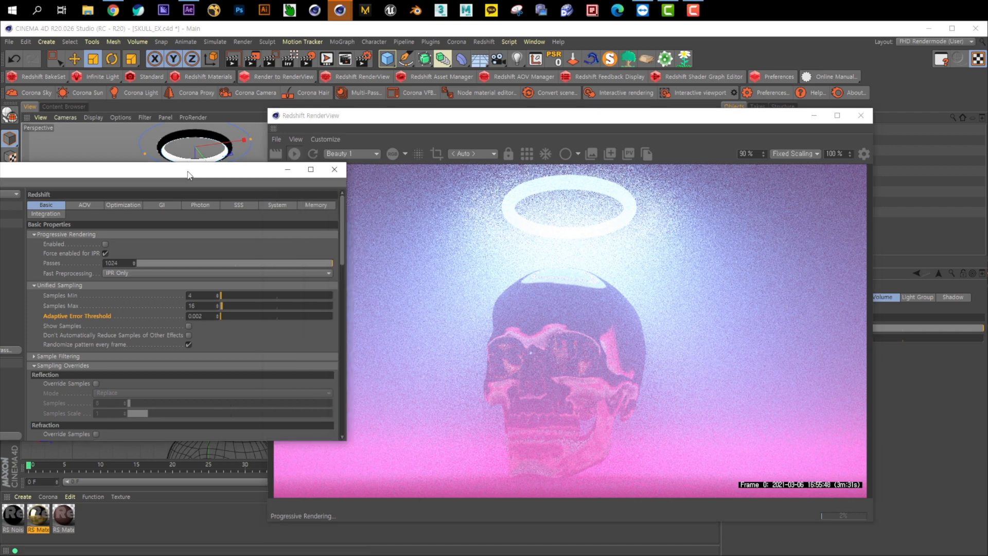
left_click_drag(716, 119, 548, 118)
left_click(767, 141)
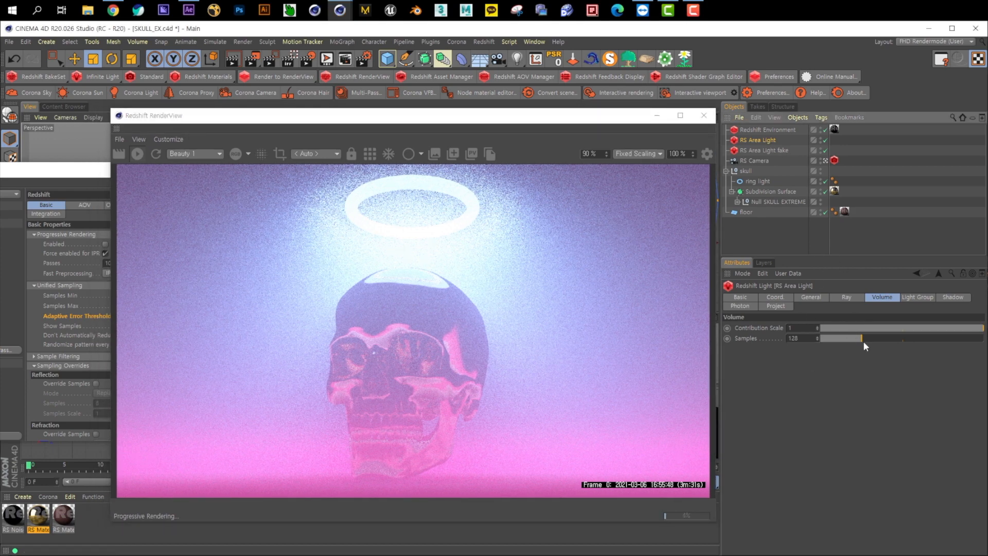
left_click_drag(874, 338, 980, 339)
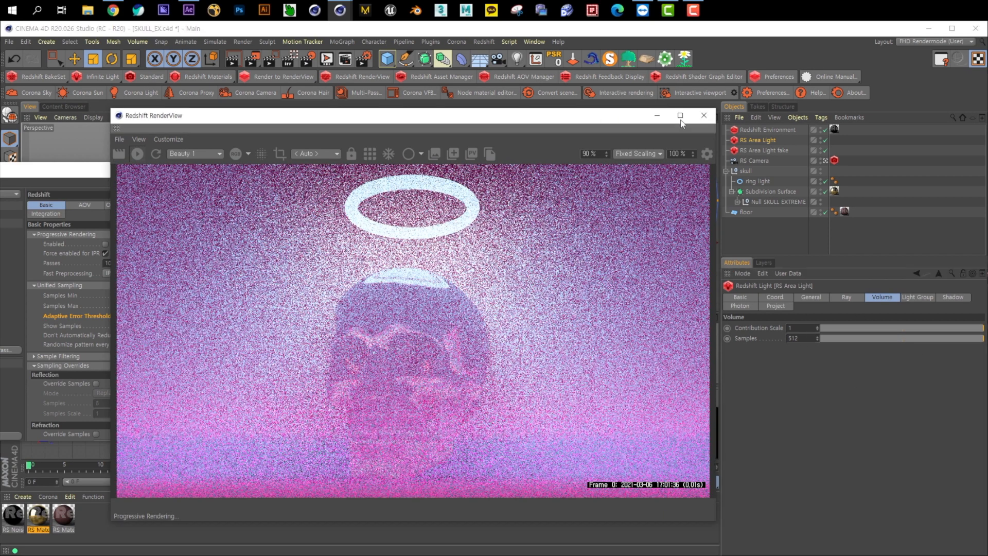
Set the Samples of the Volume sampling override in the render settings to 512.
left_click_drag(607, 118, 797, 120)
left_click(133, 327)
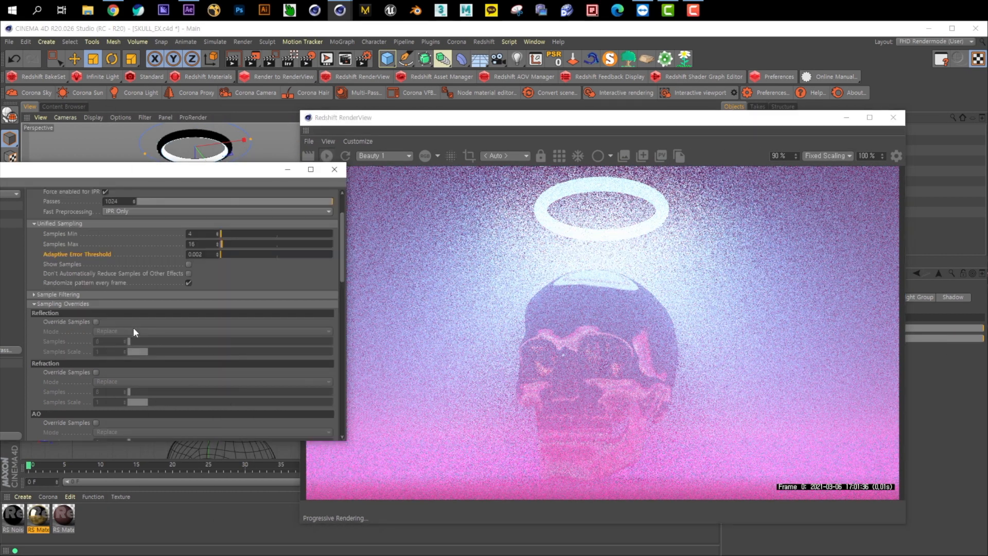
scroll(81, 342, "down", 4)
scroll(80, 343, "down", 4)
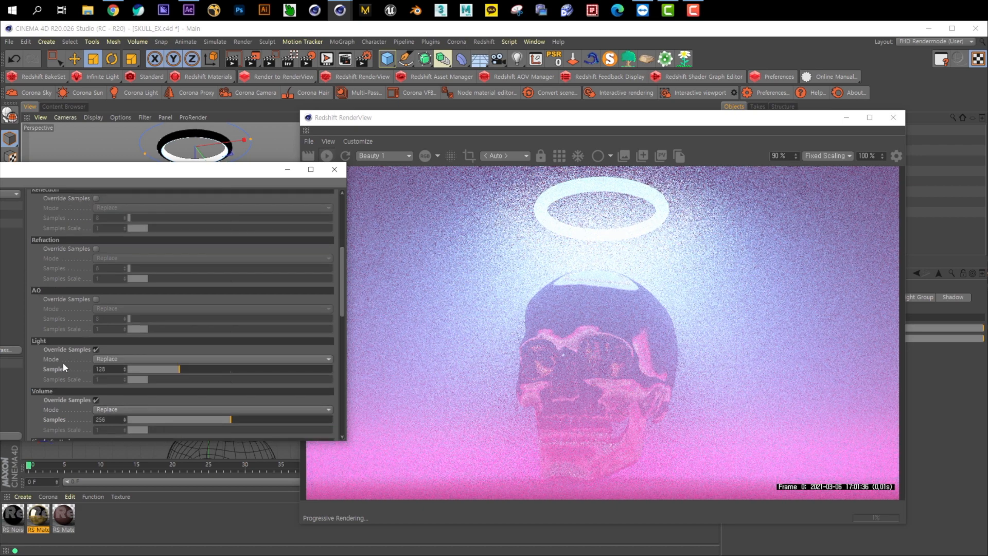
left_click_drag(114, 357, 76, 357)
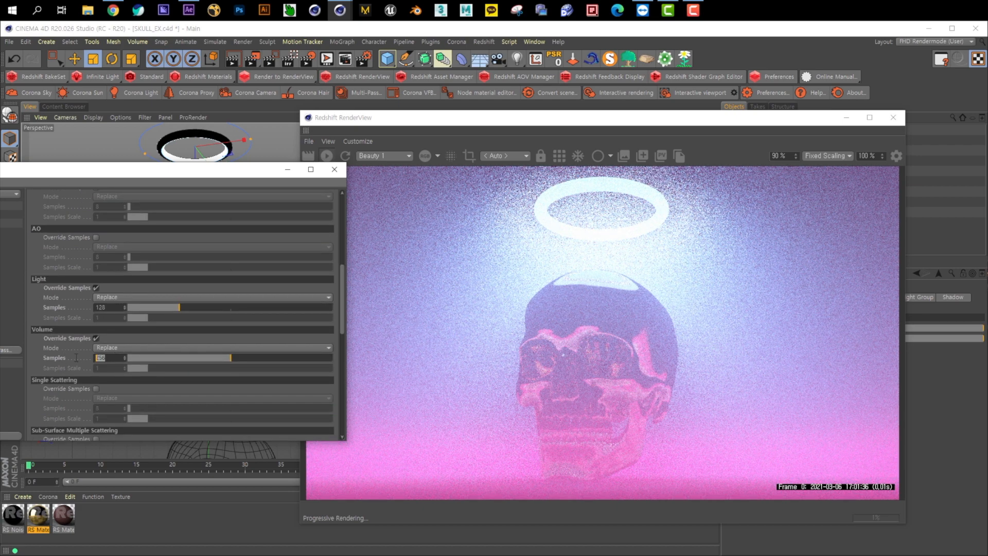
type("522")
key("Return")
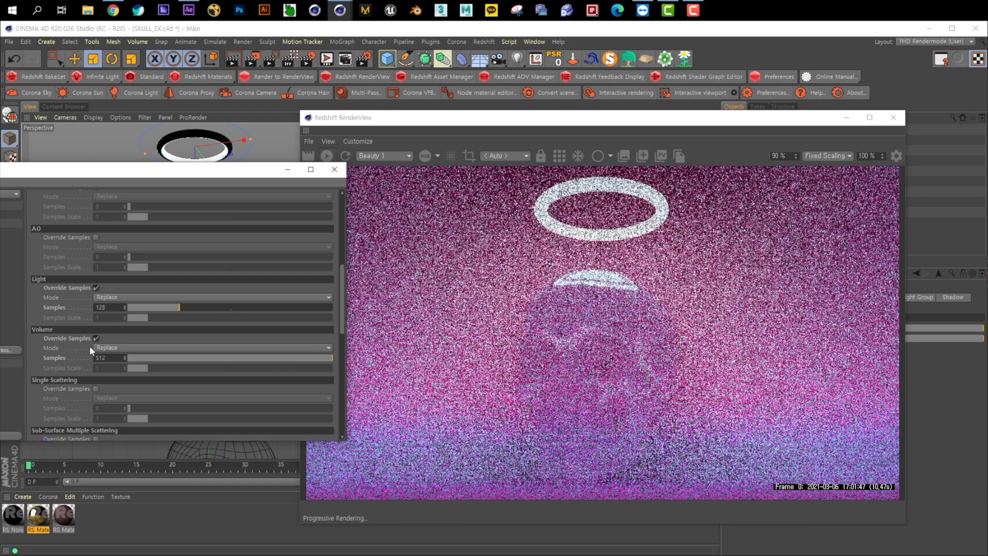
Review the denoise, Optimization and GI options in the Redshift render settings.
scroll(62, 360, "down", 10)
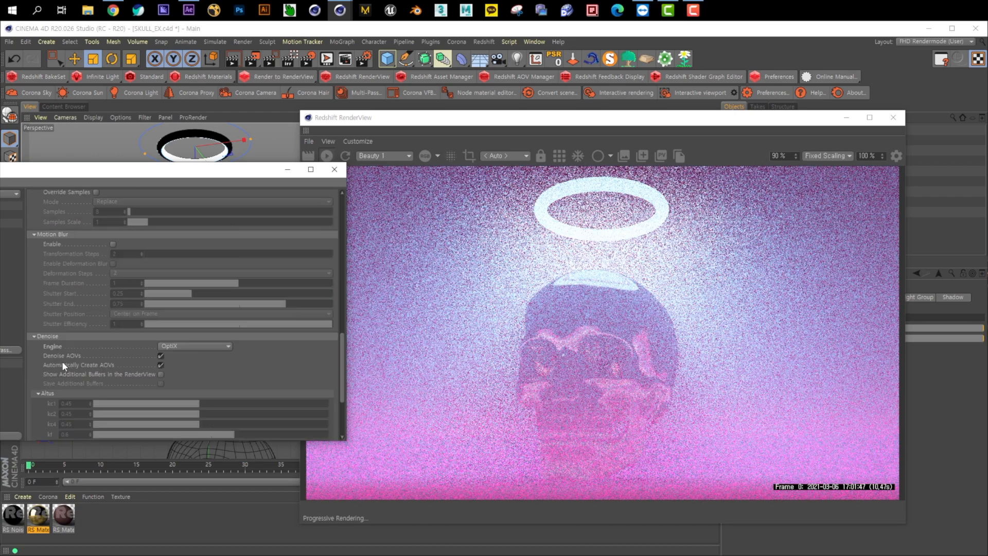
scroll(62, 360, "up", 10)
left_click(131, 204)
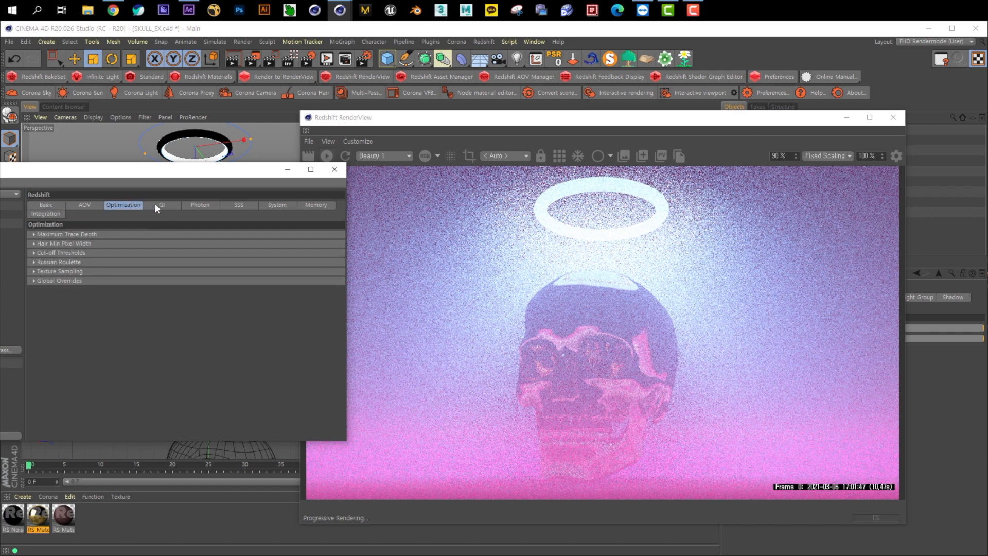
left_click(160, 205)
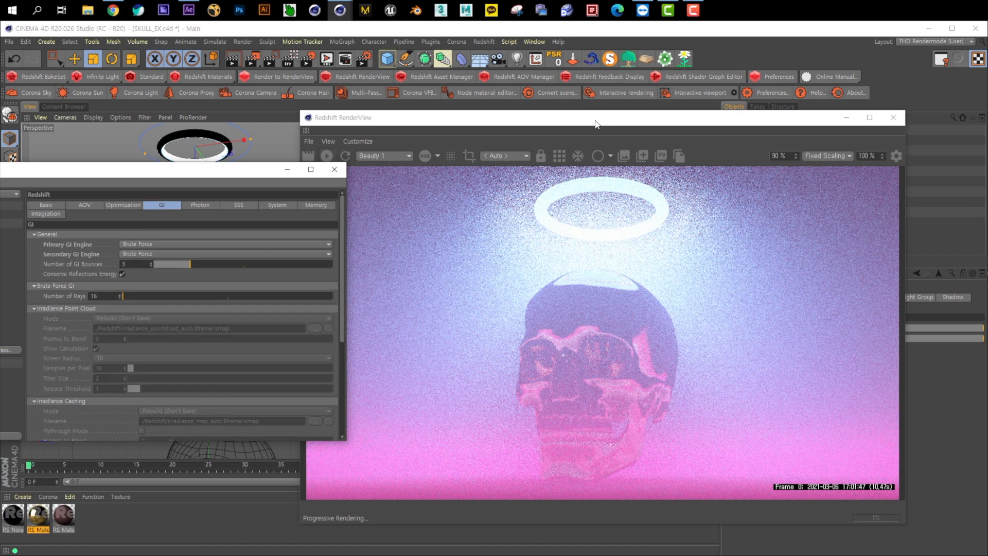
Reposition the RenderView window and examine the remaining noise in the finished render.
left_click_drag(597, 122, 615, 122)
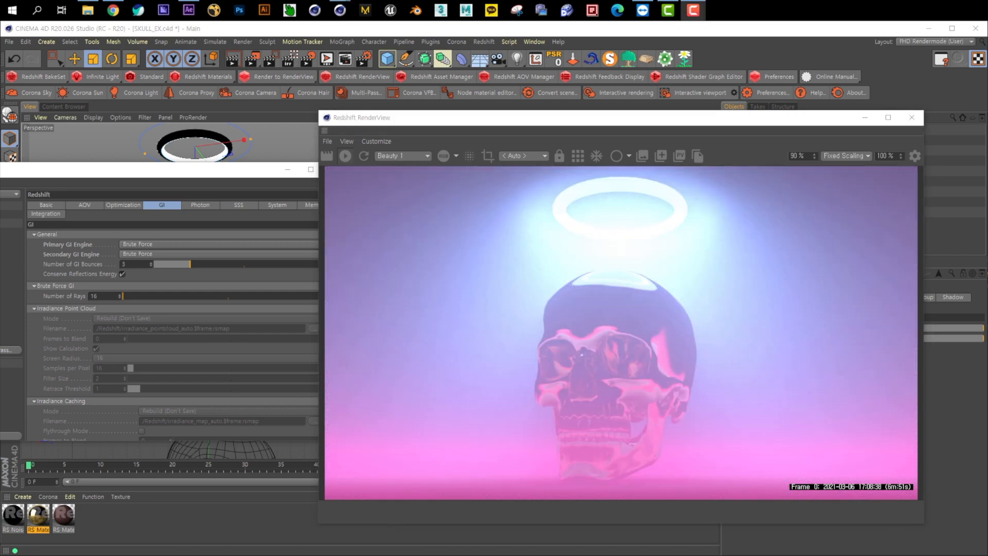
left_click_drag(734, 124, 699, 72)
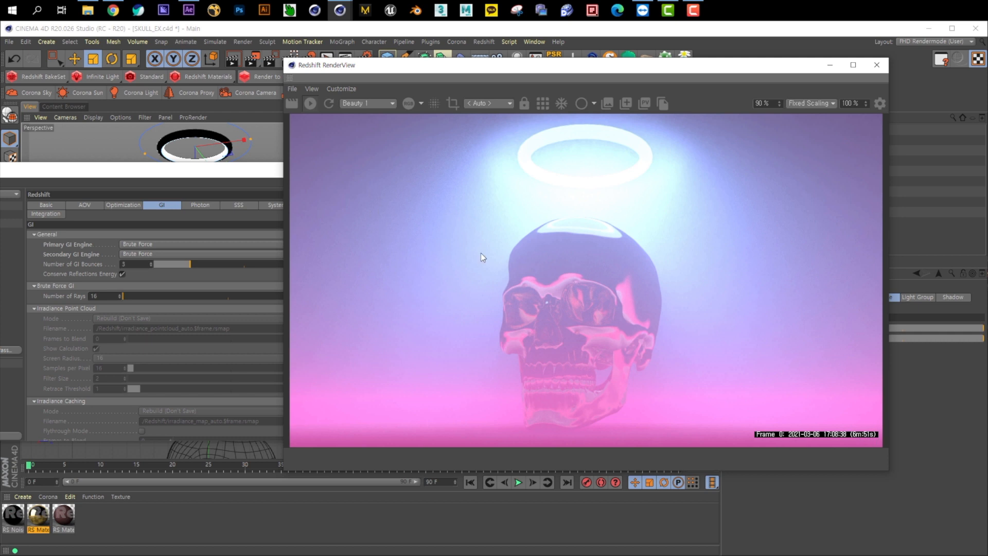
left_click_drag(528, 69, 501, 59)
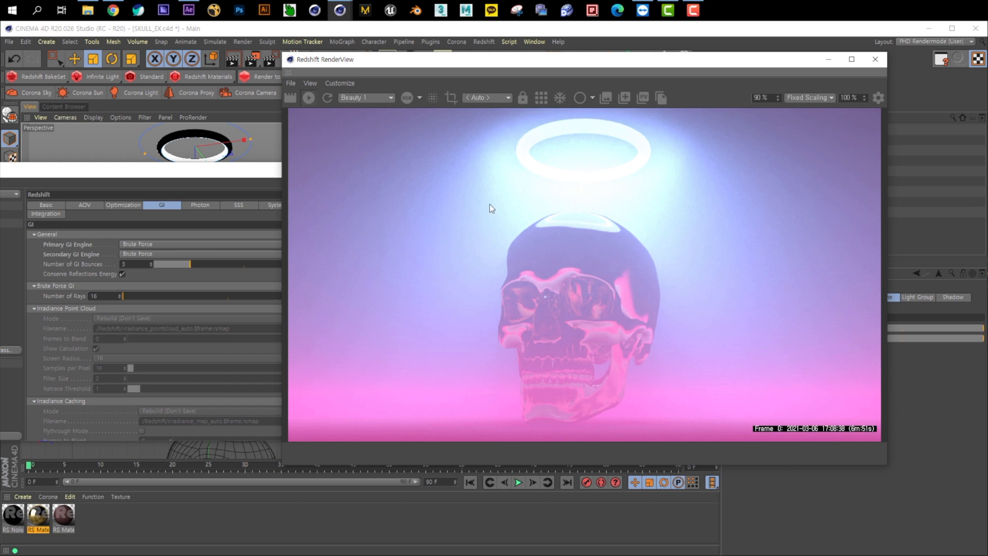
mouse_move(606, 62)
left_mouse_down()
mouse_move(643, 90)
mouse_move(607, 65)
left_mouse_up()
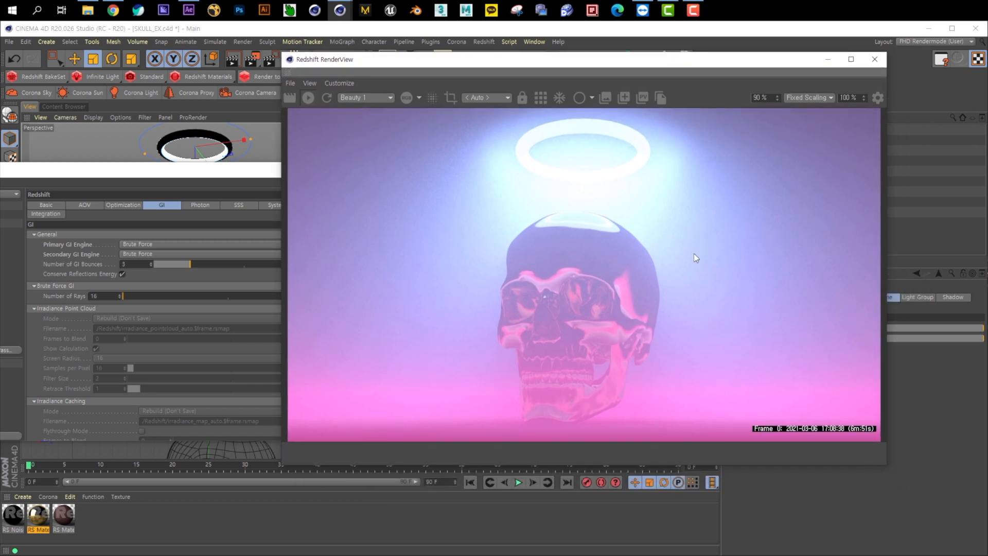